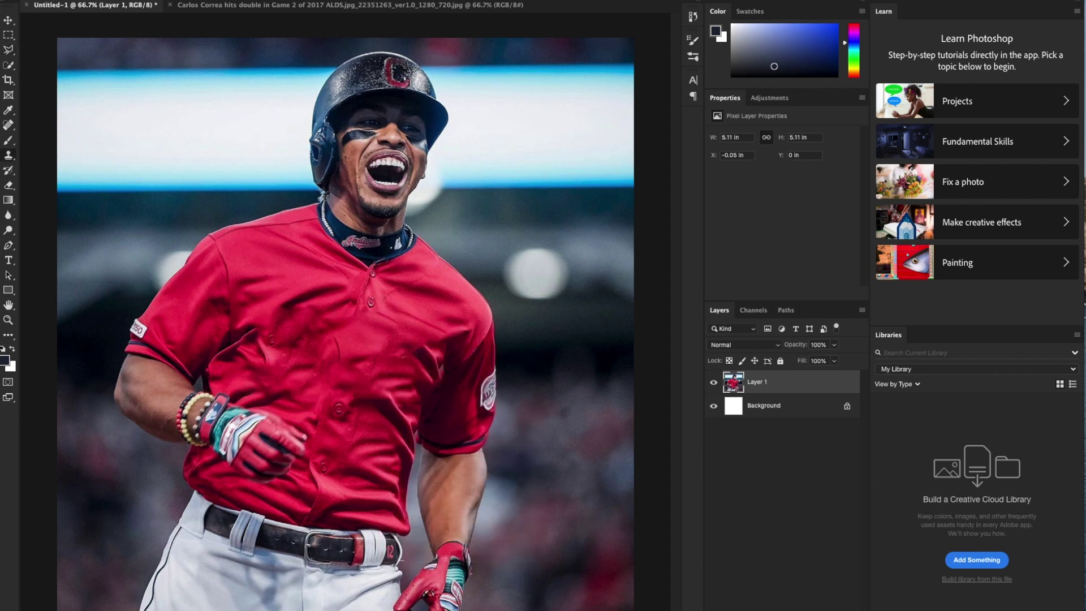
- With a 67 px Clone Stamp brush, cover the area between the chest and the patched sleeve with sampled dark red fabric
right_click(88, 20)
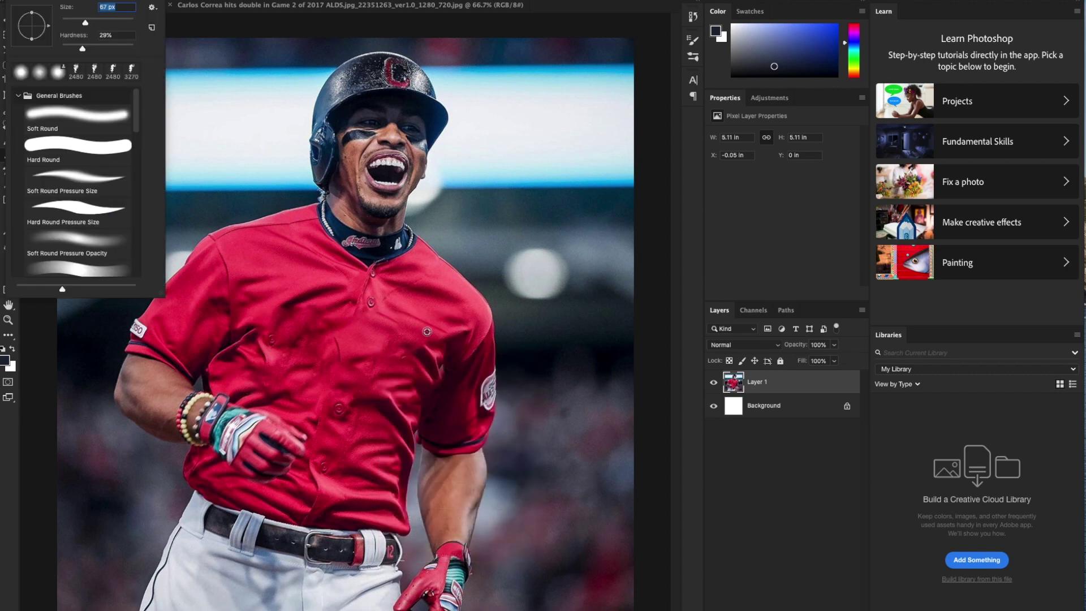
key(Return)
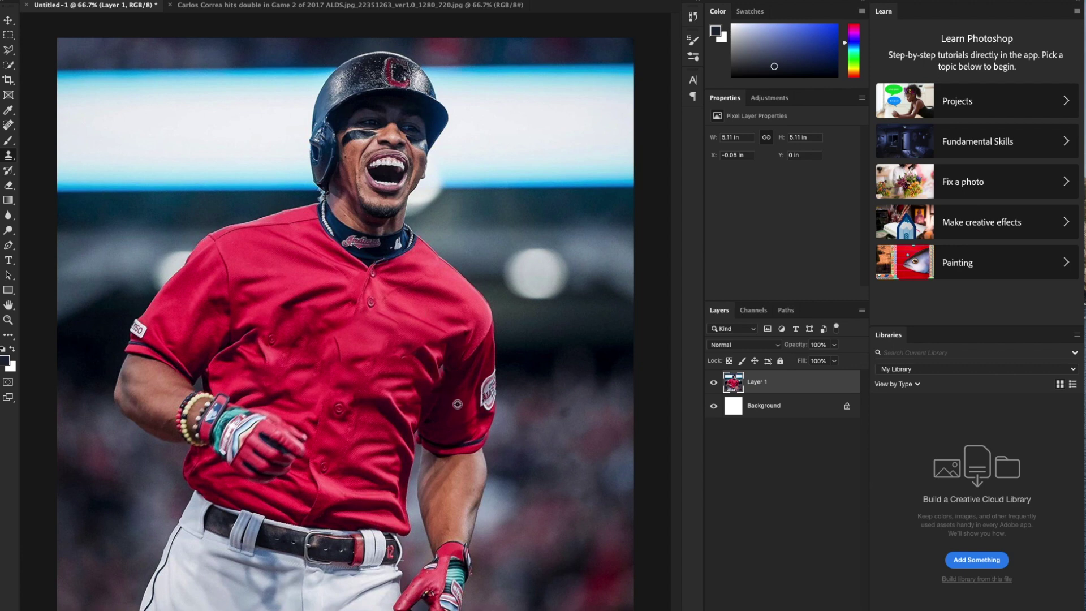
scroll(452, 413, up, 5)
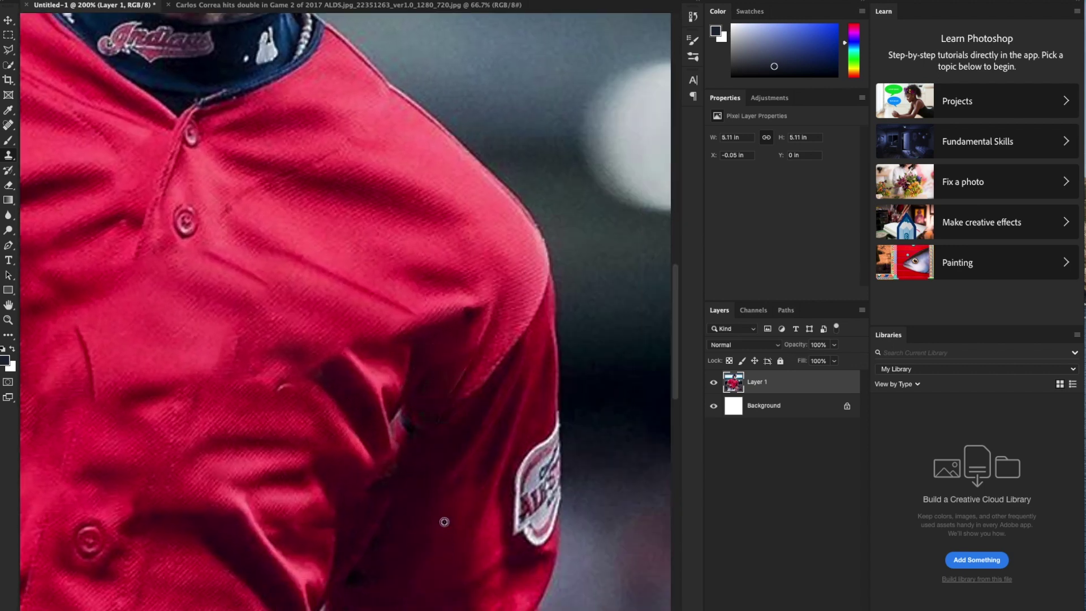
alt+click(444, 521)
mouse_move(429, 396)
mouse_down()
mouse_move(417, 412)
mouse_move(426, 400)
mouse_move(428, 472)
mouse_up()
scroll(439, 559, down, 5)
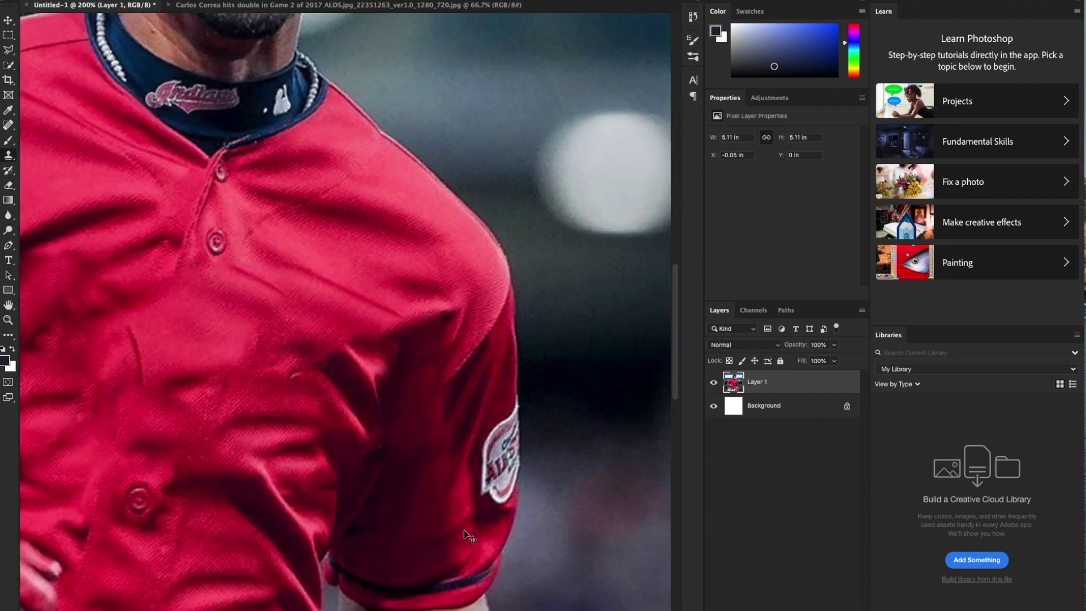
- Clone clean red fabric over the jersey's chest to smooth the uneven areas around the buttons and near the shoulder
key(ctrl+plus)
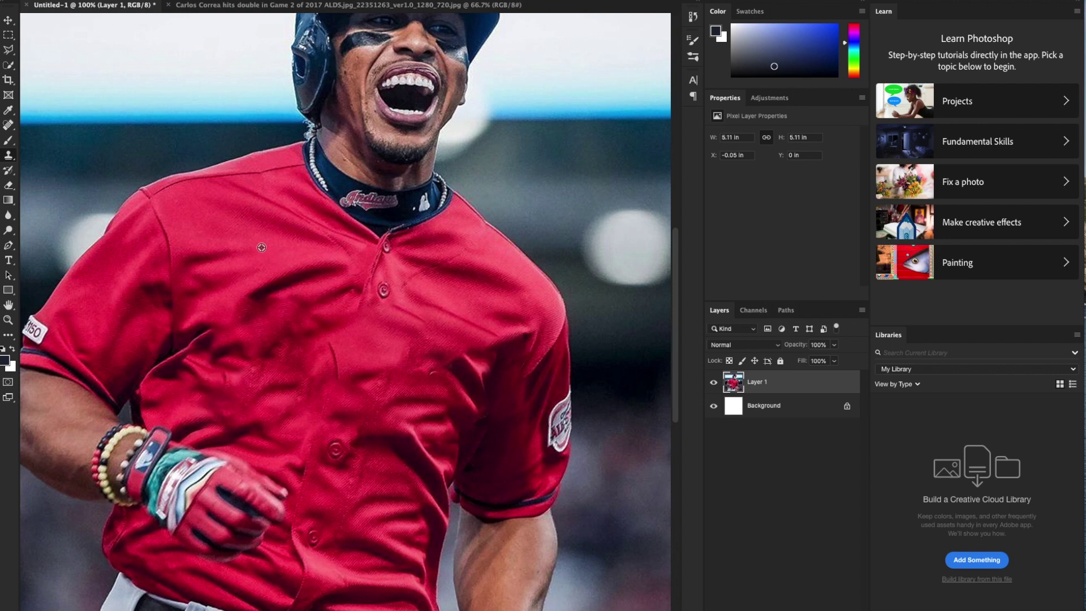
key(ctrl+minus)
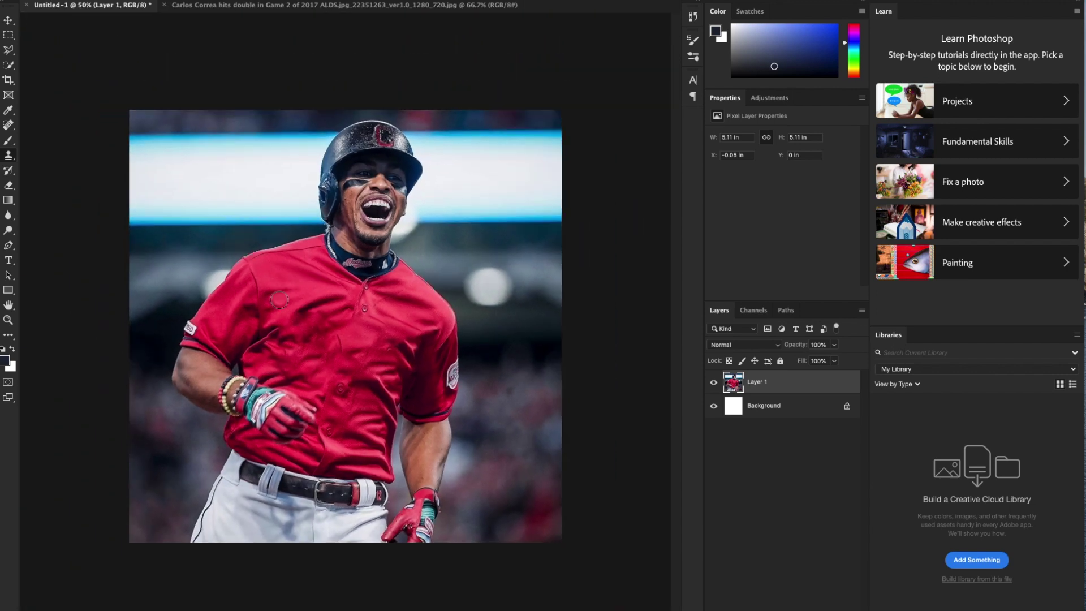
key(ctrl+plus)
key(ctrl+minus)
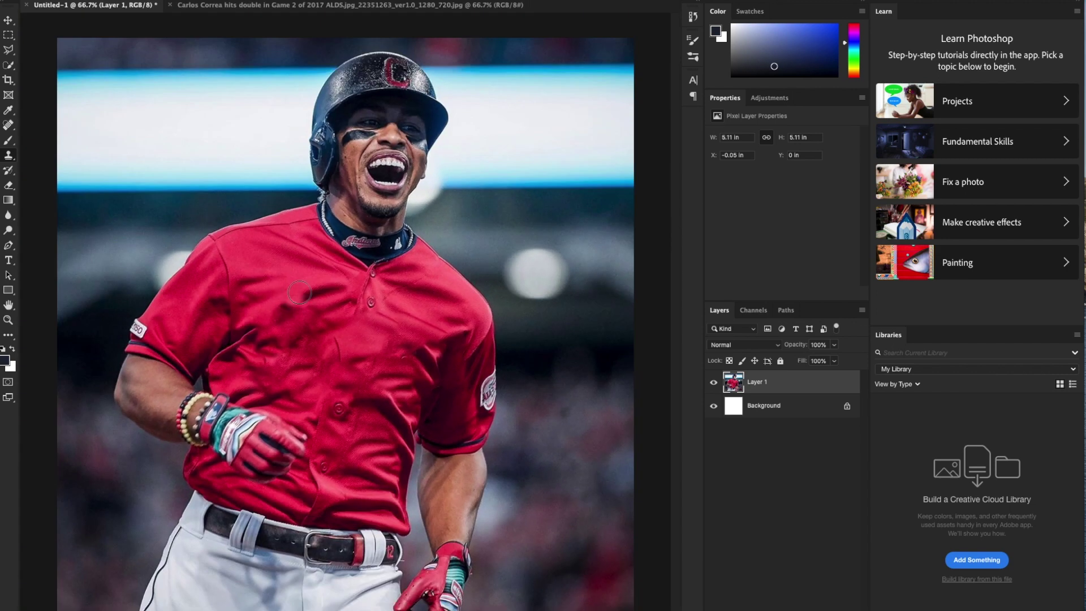
drag(336, 346, 341, 343)
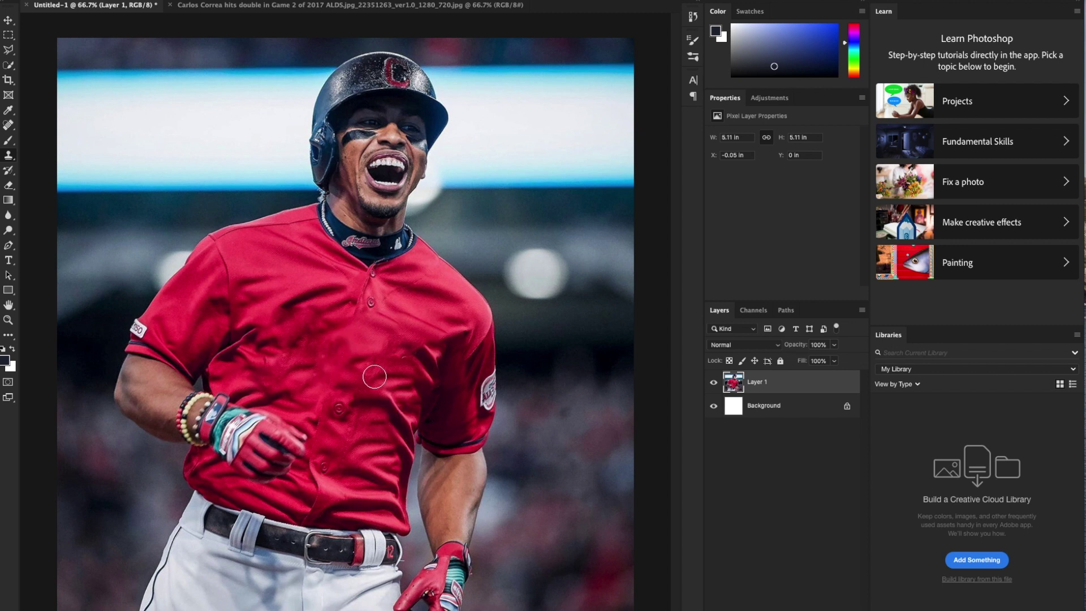
alt+click(420, 299)
drag(410, 319, 444, 332)
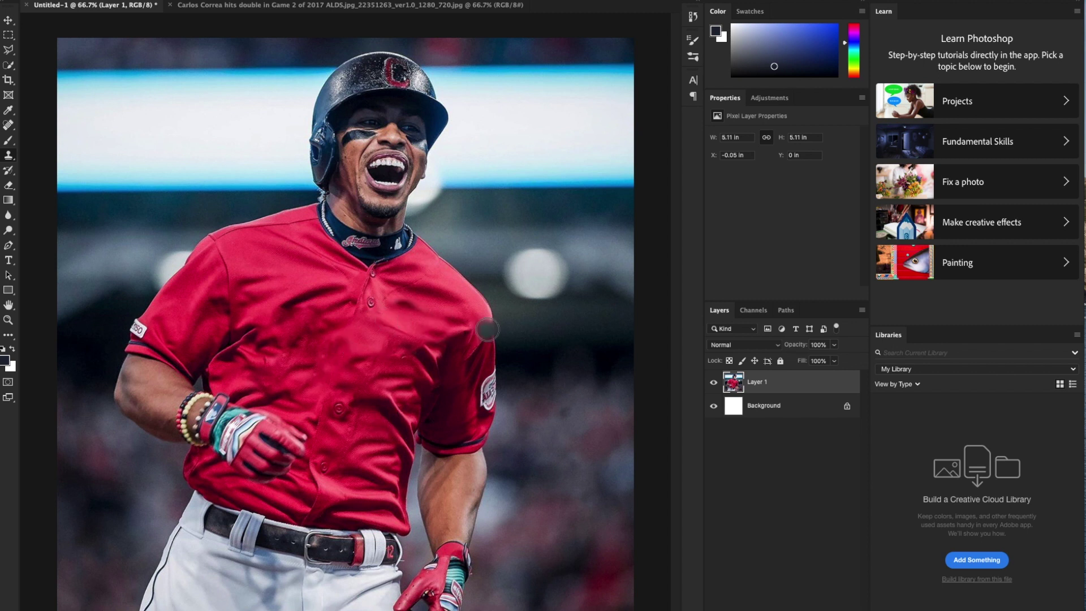
- Clone a jersey button into the empty spot on the placket between the upper and lower buttons
alt+click(340, 410)
click(356, 354)
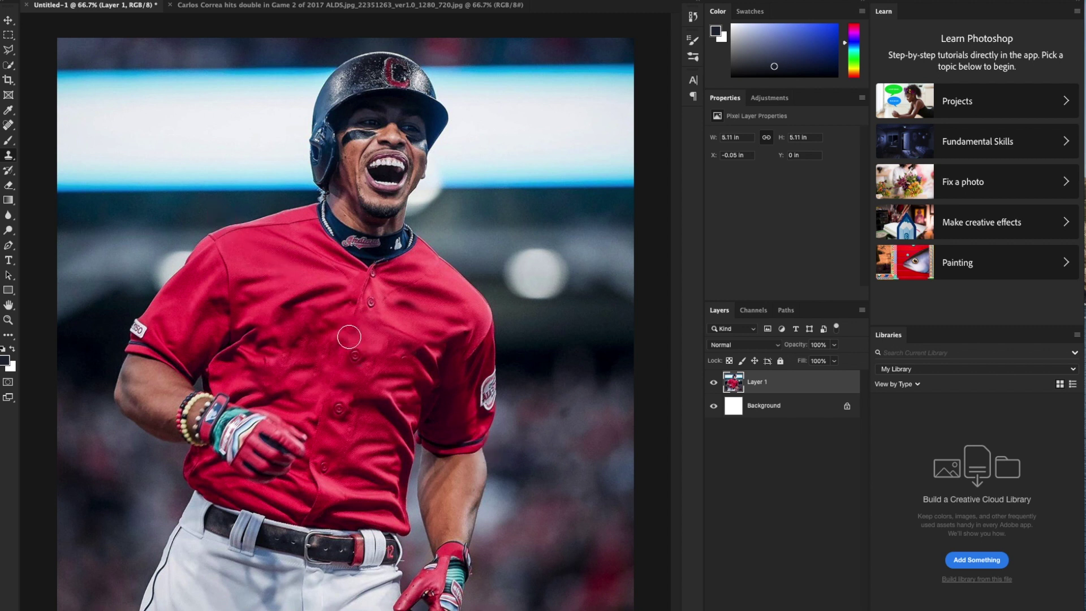
alt+click(260, 260)
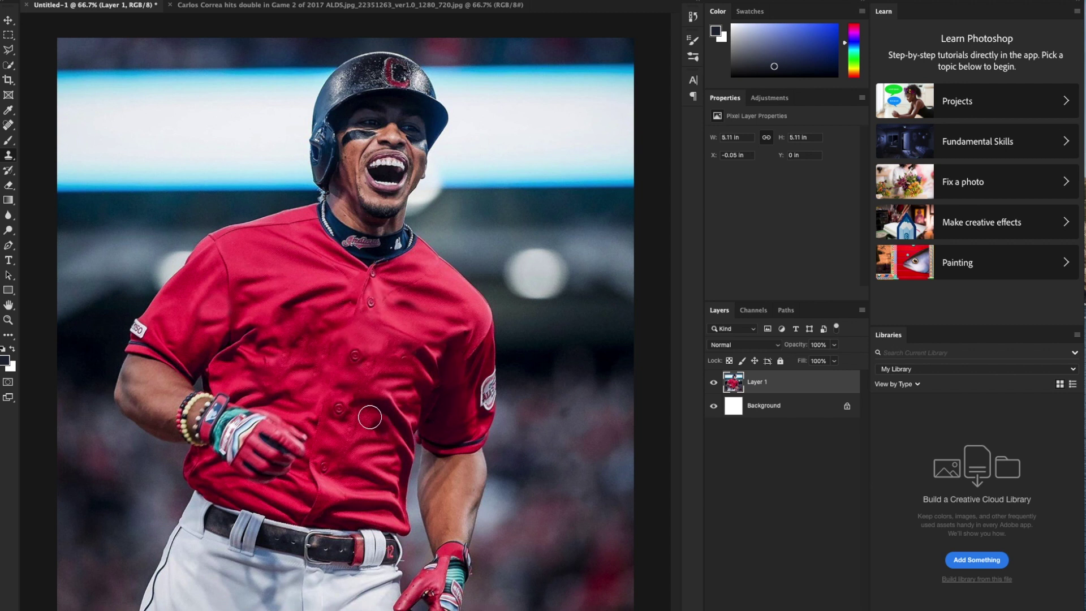
- Clone dark helmet texture over the red C logo on the front of the helmet
alt+click(366, 76)
drag(383, 73, 393, 72)
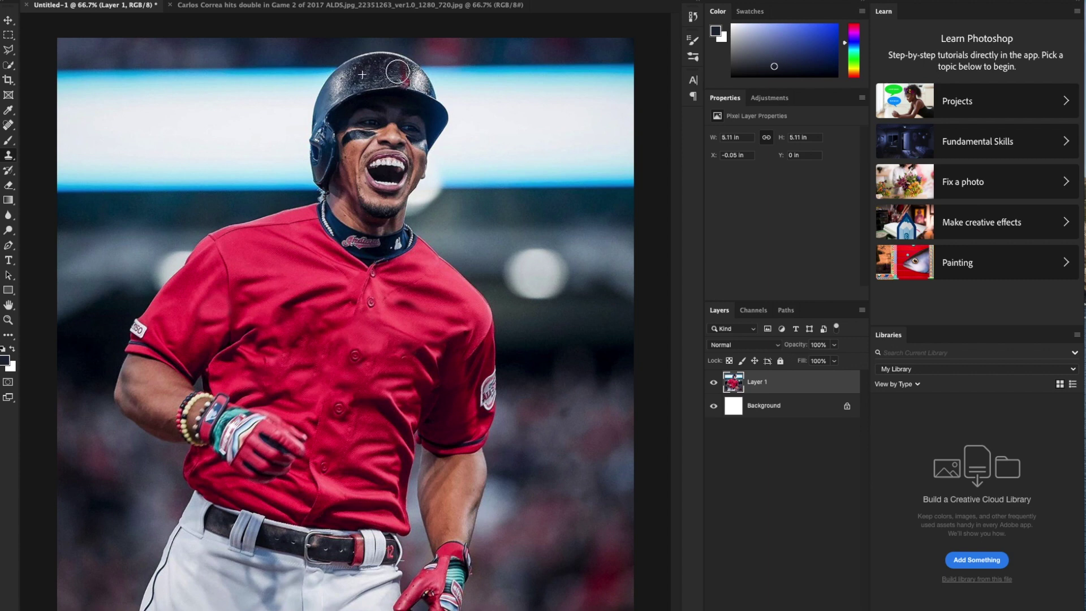
key(ctrl+plus)
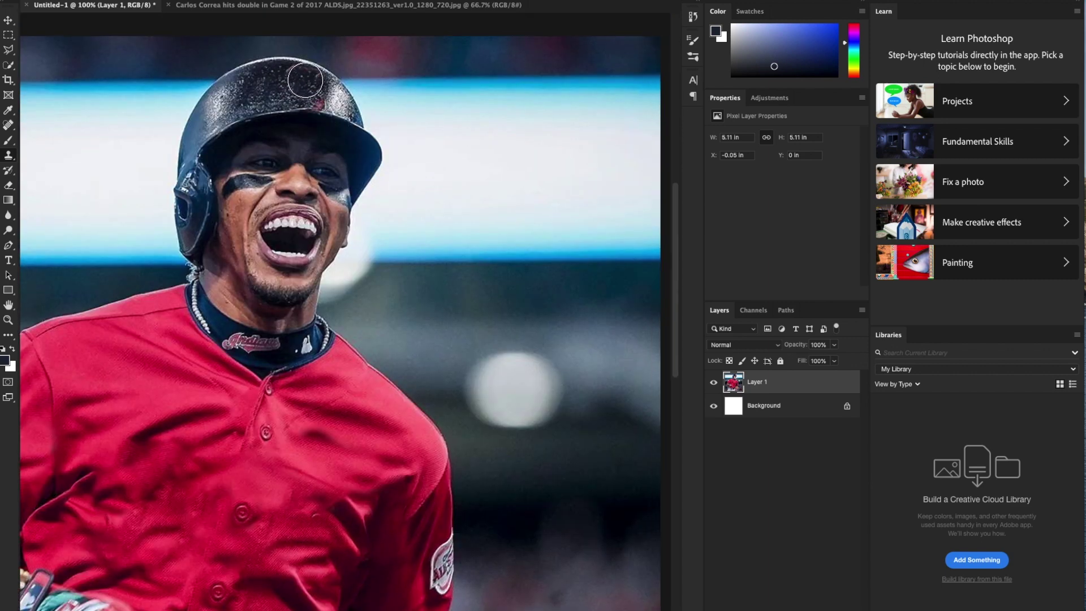
alt+click(256, 92)
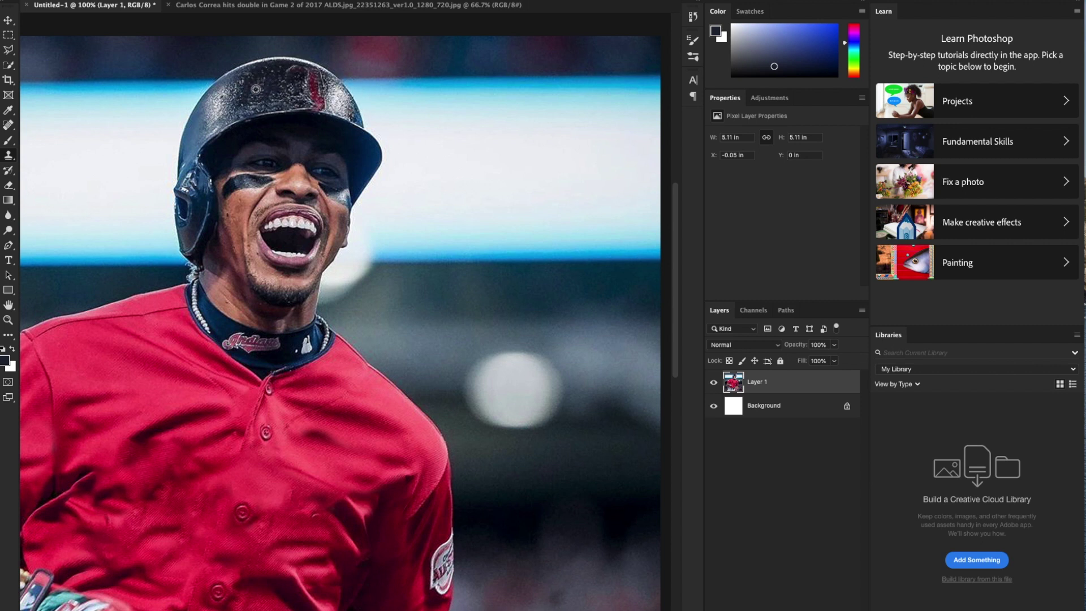
drag(294, 85, 317, 92)
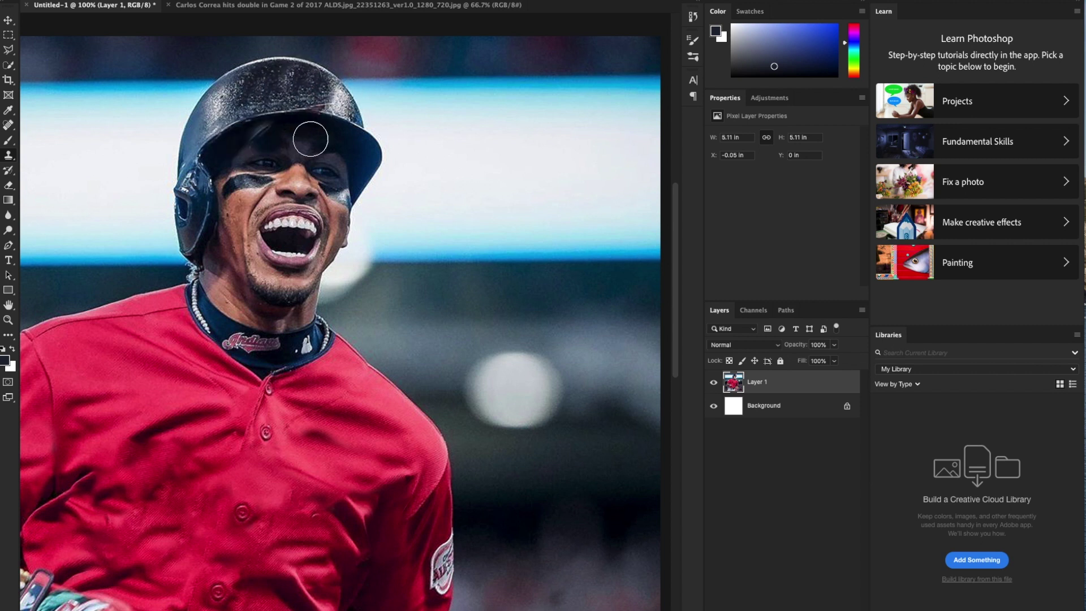
- Reduce the clone brush to 36 px and clean up the retouched helmet front with texture sampled near its edge
alt+click(349, 109)
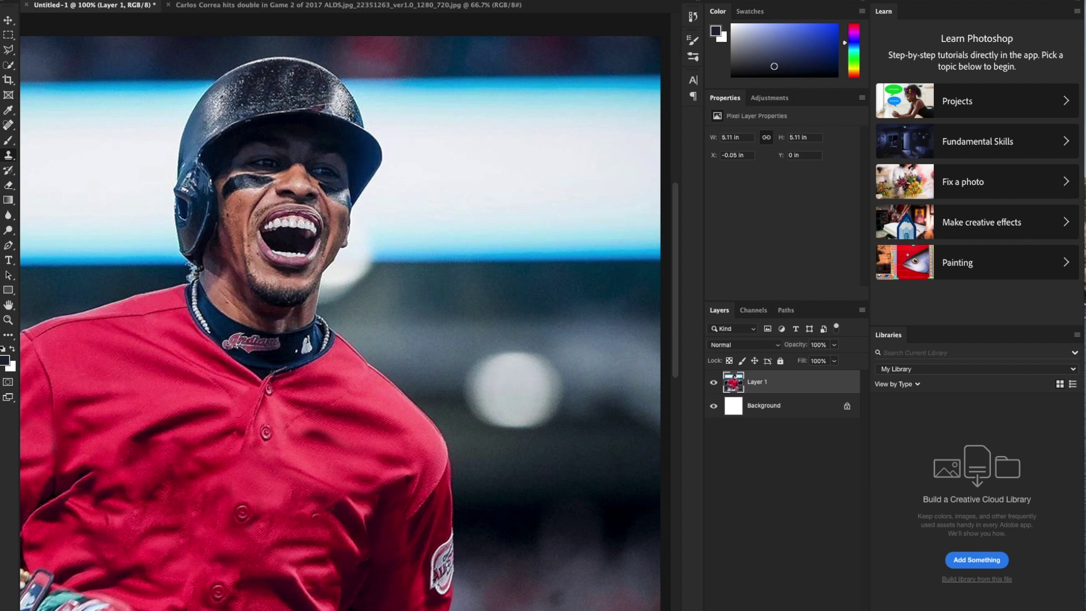
right_click(78, 13)
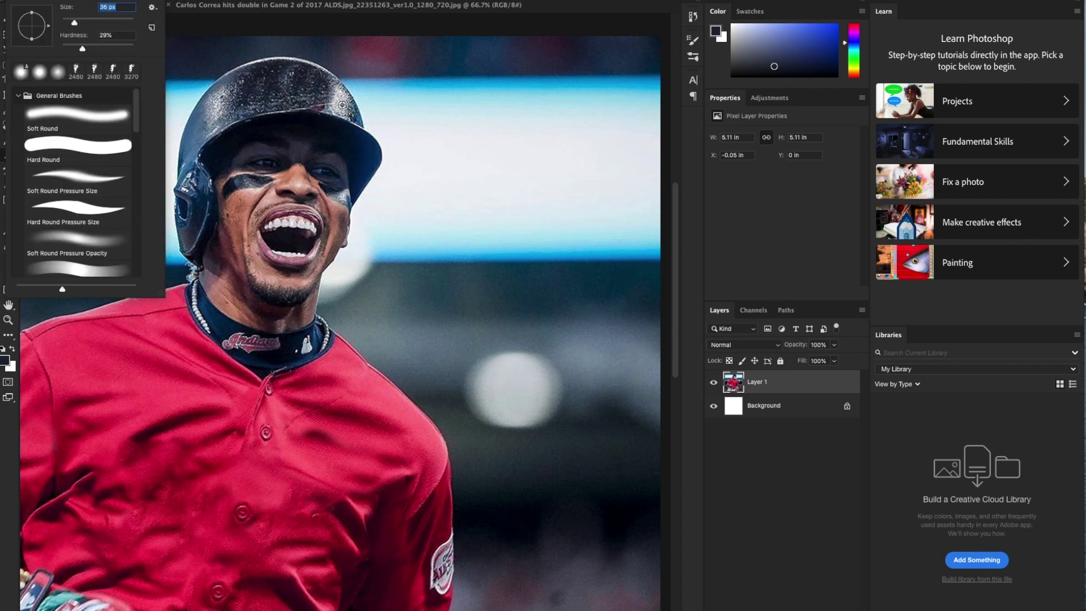
key(Return)
drag(339, 108, 314, 96)
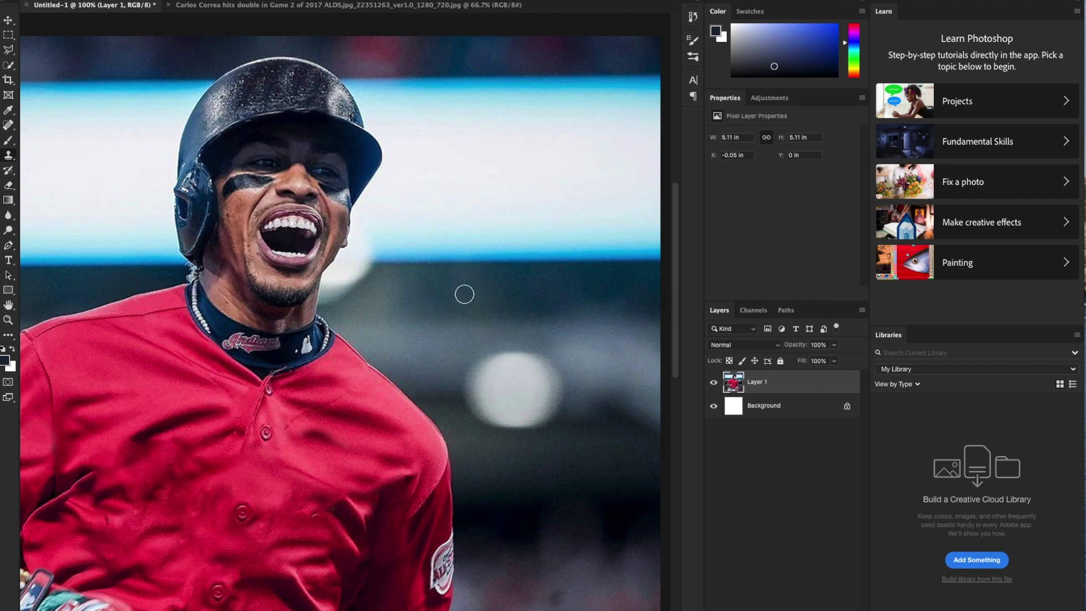
- Clone plain navy fabric over the Indians lettering on the undershirt collar
key(ctrl+minus)
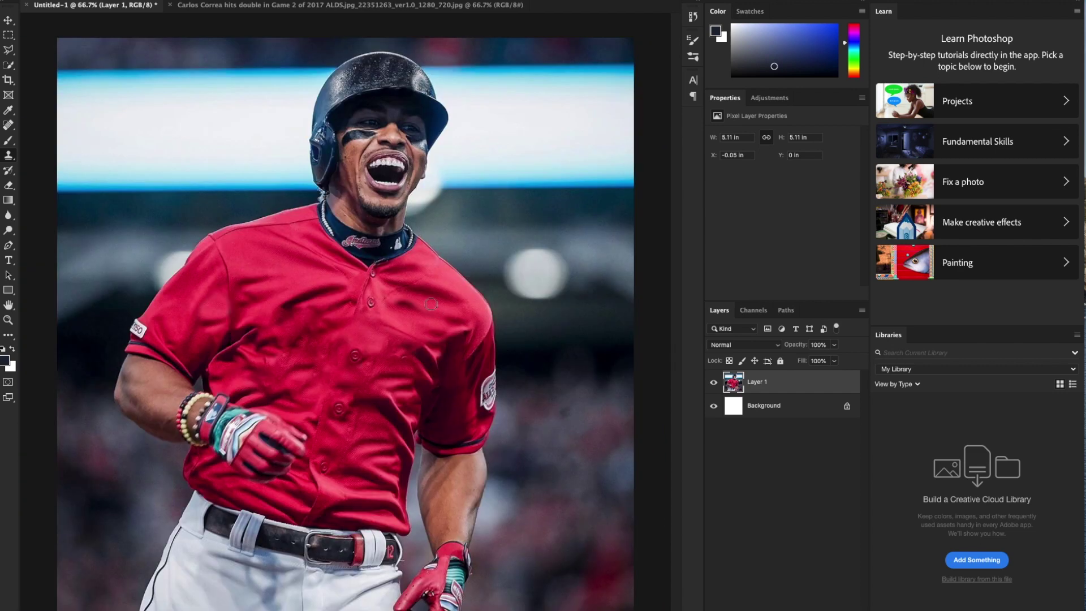
scroll(326, 269, up, 2)
scroll(317, 186, up, 2)
mouse_move(346, 132)
mouse_down()
mouse_move(367, 153)
mouse_move(347, 150)
mouse_move(332, 117)
mouse_move(345, 151)
mouse_move(331, 117)
mouse_move(364, 151)
mouse_move(455, 169)
mouse_up()
alt+click(337, 128)
alt+click(456, 176)
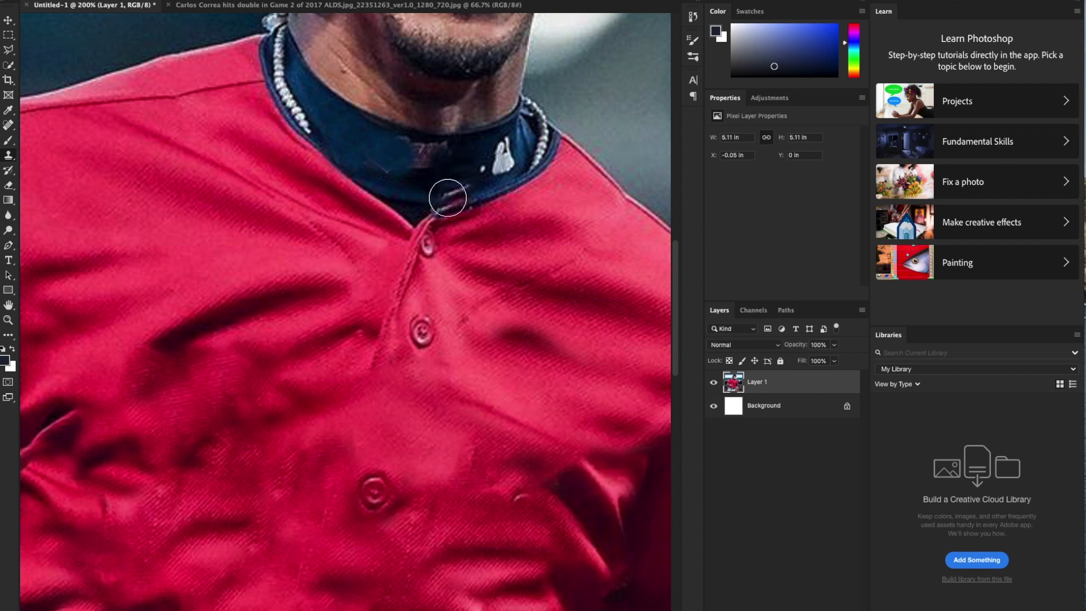
mouse_move(456, 177)
mouse_down()
mouse_move(429, 177)
mouse_move(433, 159)
mouse_up()
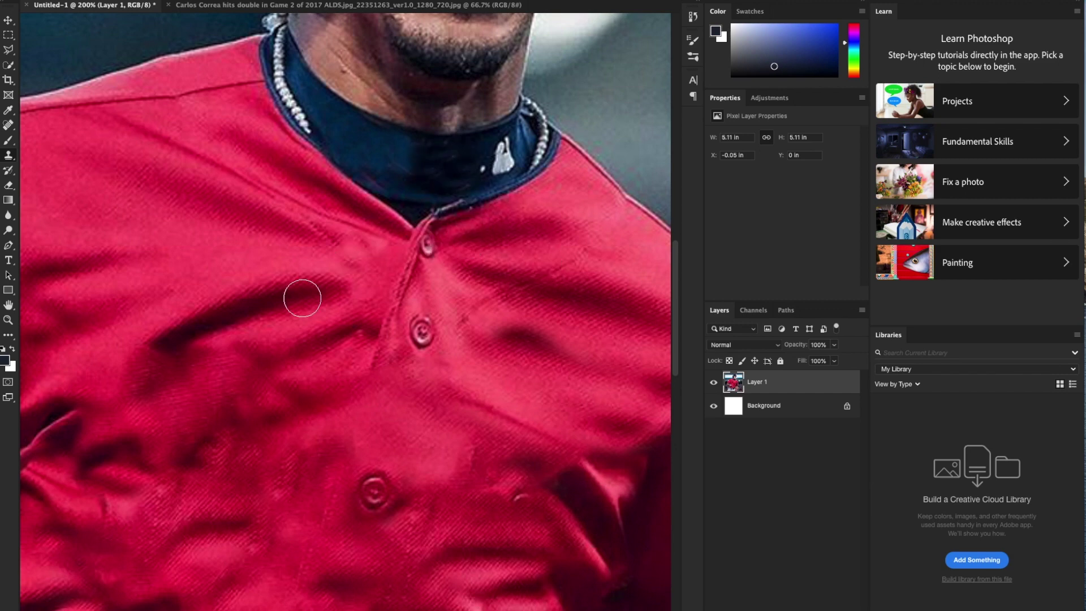
- Clone red sleeve fabric and the sleeve's edge over the white patch on the sleeve
key(h)
drag(362, 375, 359, 369)
scroll(358, 369, right, 10)
scroll(359, 370, down, 3)
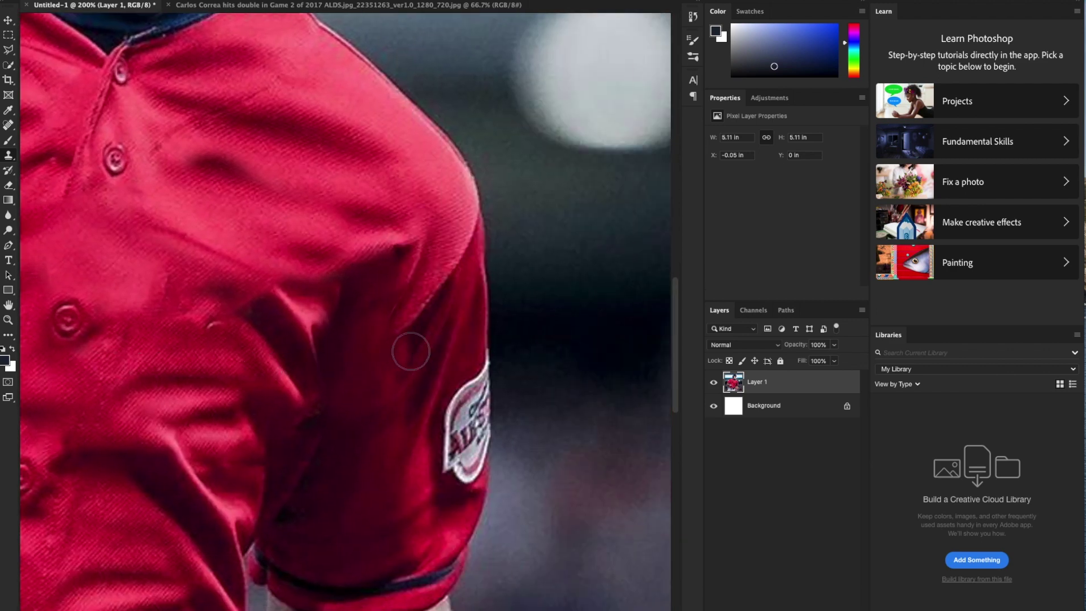
alt+click(462, 322)
click(472, 383)
mouse_move(472, 383)
mouse_down()
mouse_move(453, 455)
mouse_move(457, 444)
mouse_move(471, 454)
mouse_move(464, 475)
mouse_move(475, 424)
mouse_move(468, 357)
mouse_move(480, 354)
mouse_move(473, 415)
mouse_move(467, 377)
mouse_move(470, 419)
mouse_move(461, 364)
mouse_up()
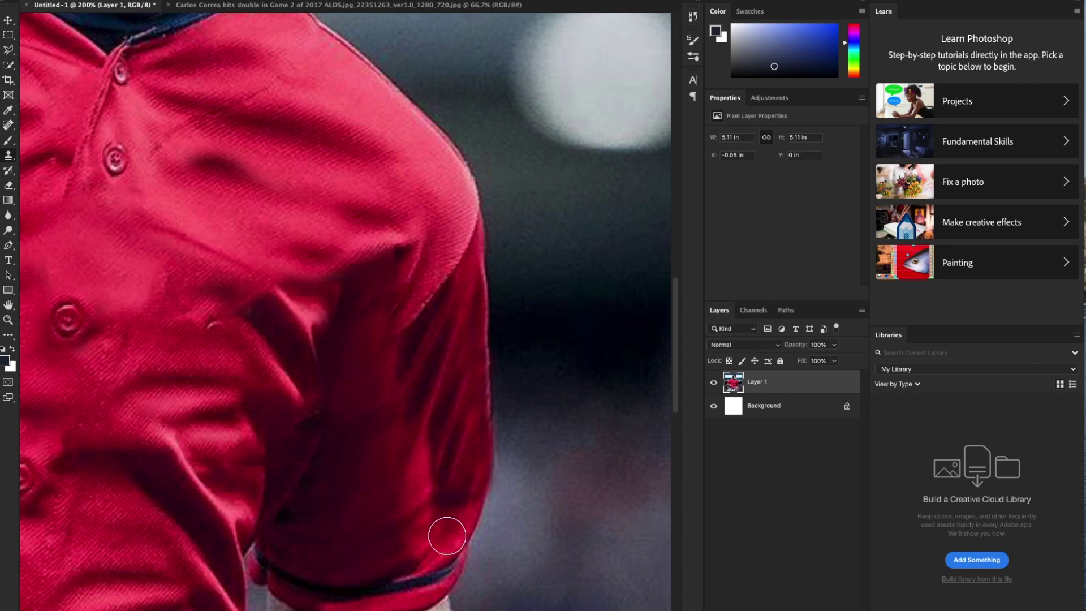
- Select the whole red jersey, including both sleeves, with the Quick Selection tool
key(ctrl+minus)
key(ctrl+minus)
key(ctrl+minus)
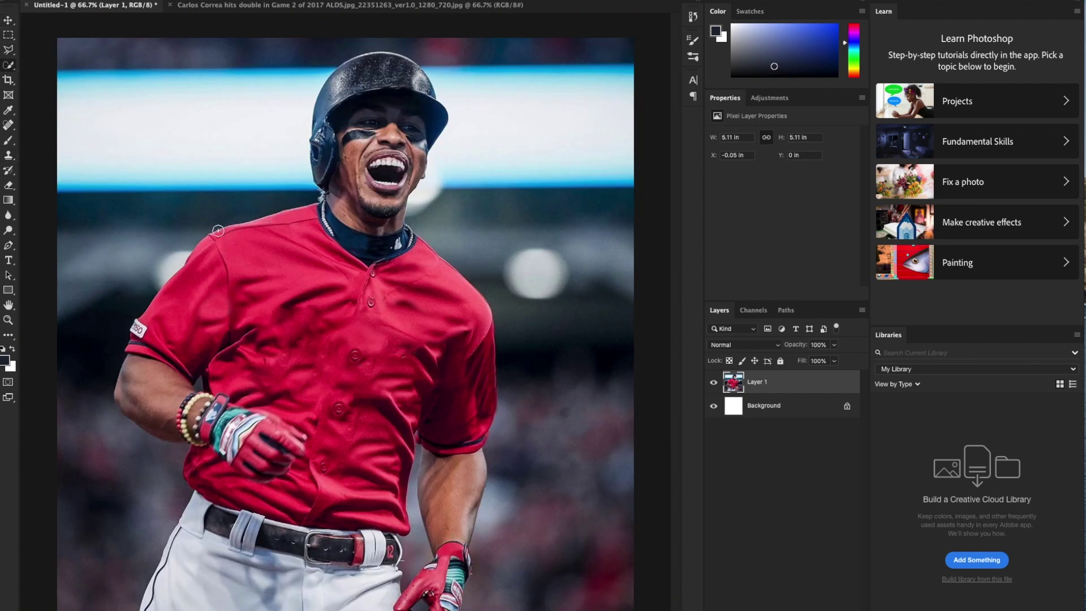
mouse_move(287, 326)
mouse_down()
mouse_move(281, 300)
mouse_move(249, 317)
mouse_move(280, 319)
mouse_up()
mouse_move(376, 360)
mouse_down()
mouse_move(409, 326)
mouse_move(413, 362)
mouse_move(405, 310)
mouse_move(369, 442)
mouse_move(317, 485)
mouse_move(230, 497)
mouse_move(317, 521)
mouse_move(226, 468)
mouse_up()
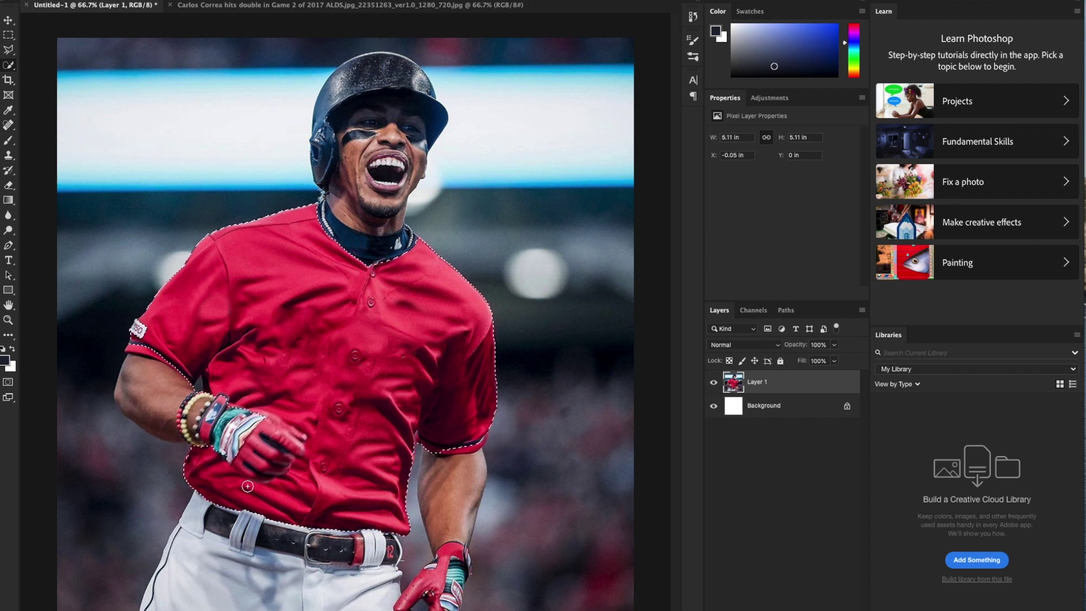
- Add a Hue/Saturation adjustment to the selected jersey with Colorize on, Hue 9 and Saturation 100
click(770, 98)
click(729, 140)
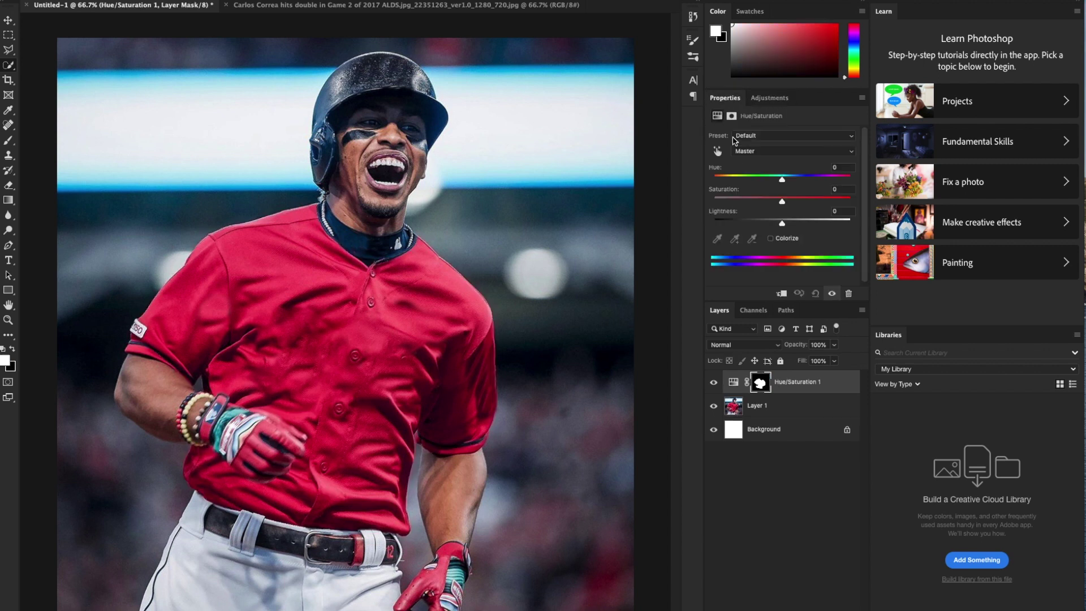
click(770, 238)
drag(796, 204, 719, 180)
drag(795, 202, 878, 201)
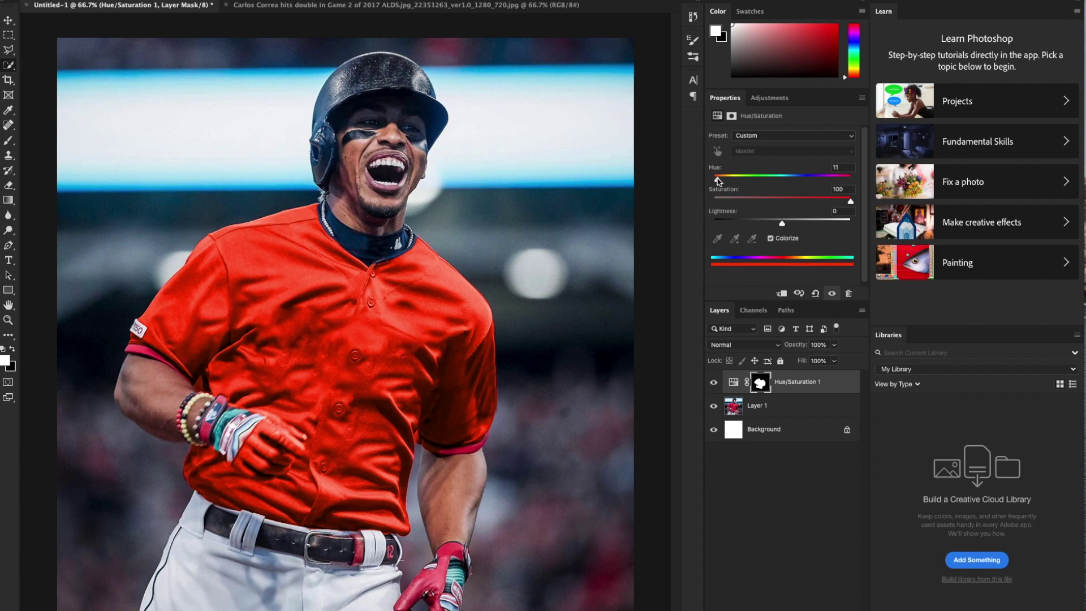
drag(716, 181, 718, 182)
- Try to erase the glove's fingers from the Hue/Saturation layer mask, keeping white as the foreground color
scroll(313, 406, up, 5)
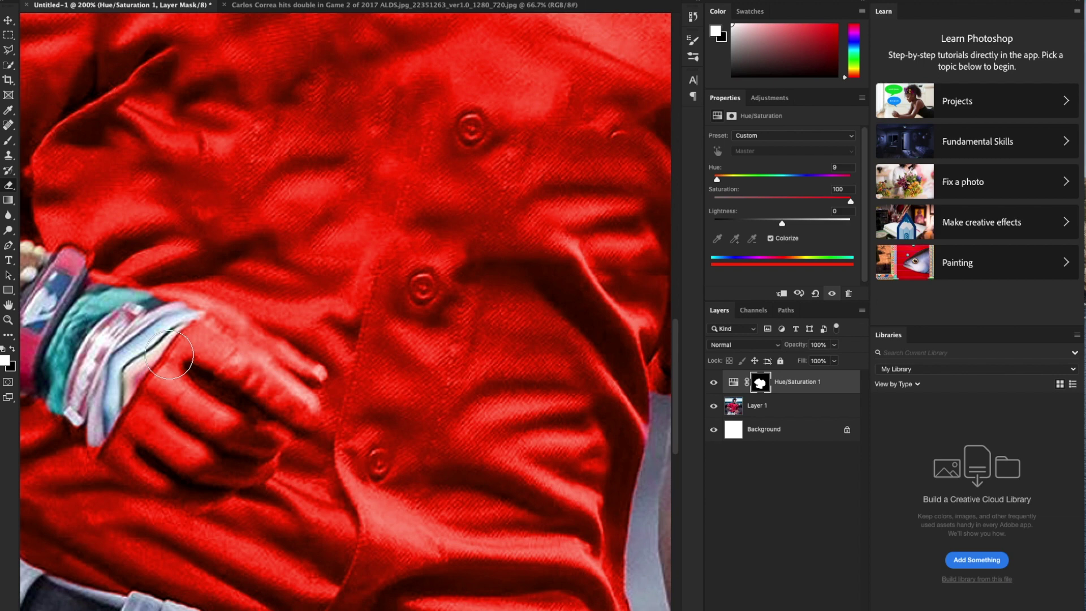
click(5, 361)
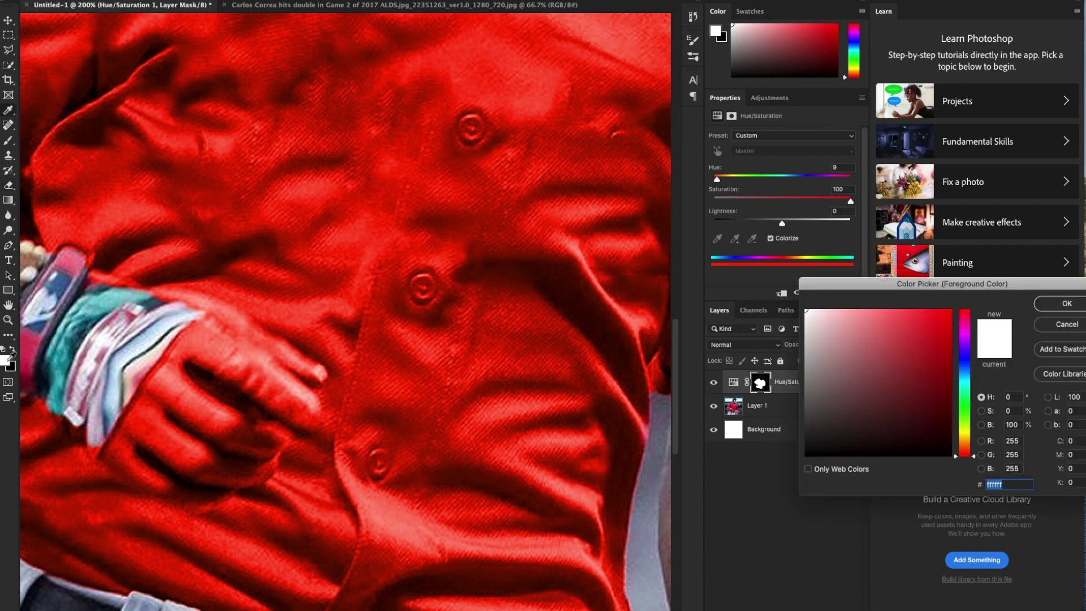
click(1069, 303)
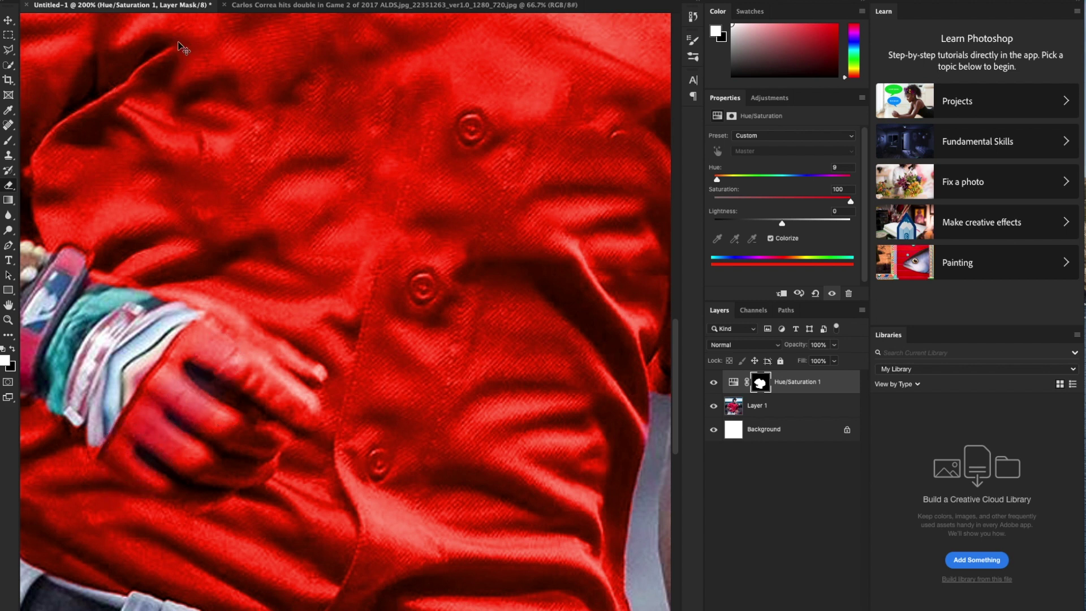
drag(213, 330, 245, 371)
drag(286, 402, 324, 400)
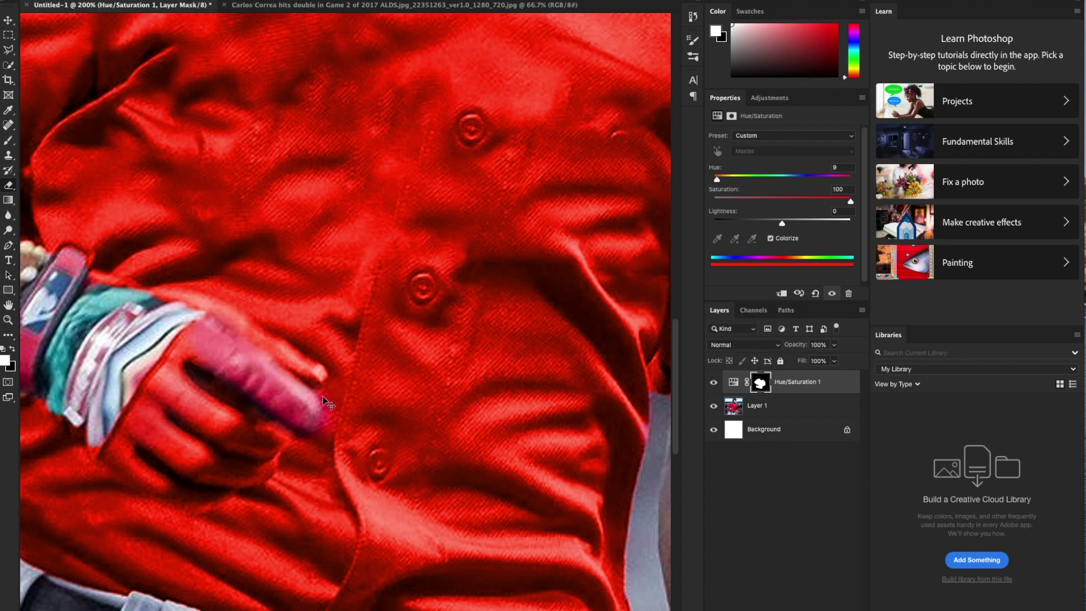
- Extend the Hue/Saturation color over the wristband by erasing its layer mask with black as the foreground color
scroll(294, 376, left, 6)
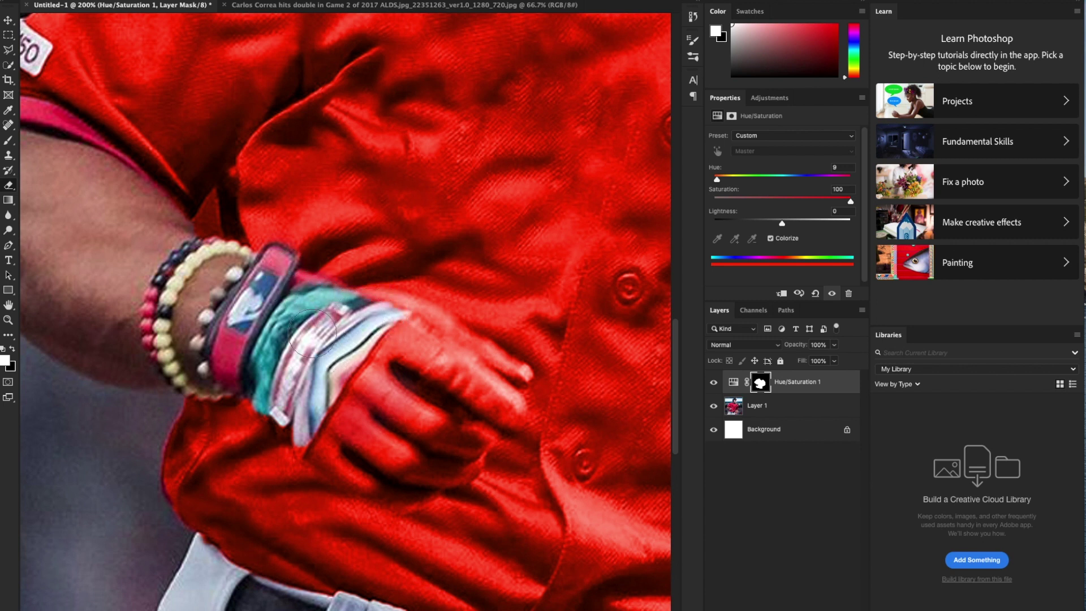
click(14, 351)
mouse_move(237, 346)
mouse_down()
mouse_move(230, 377)
mouse_move(292, 367)
mouse_move(268, 379)
mouse_move(270, 363)
mouse_move(257, 385)
mouse_move(263, 354)
mouse_move(189, 326)
mouse_move(234, 318)
mouse_move(286, 286)
mouse_up()
click(13, 350)
click(13, 350)
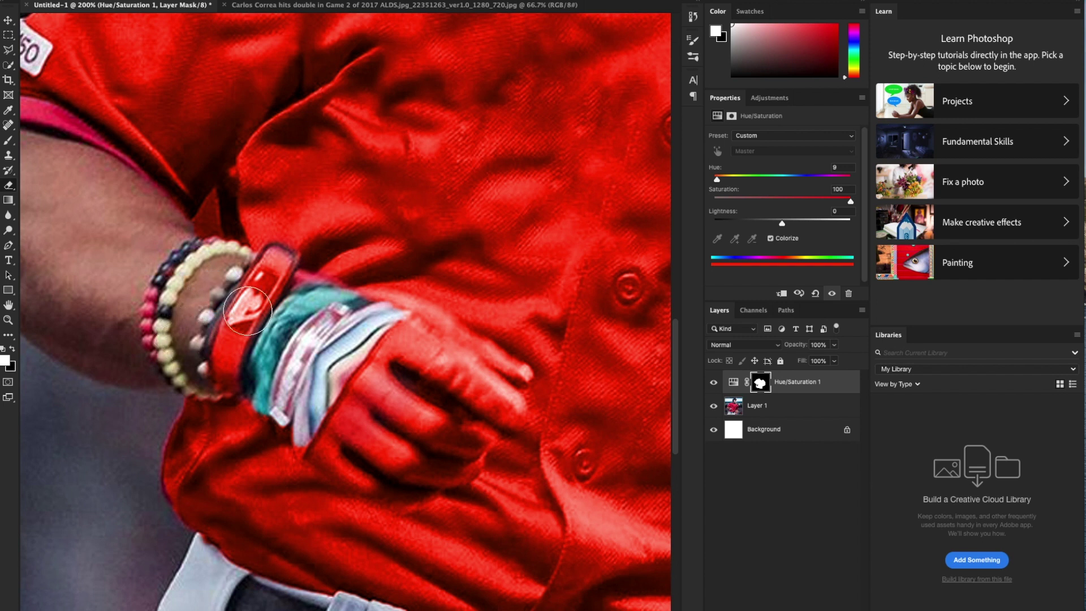
click(13, 350)
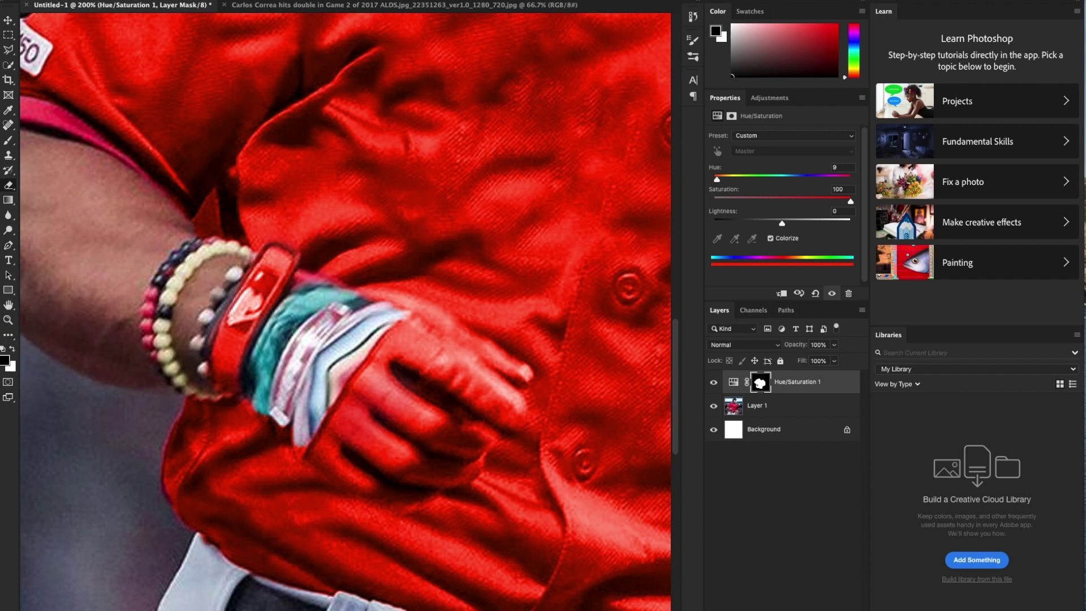
- Remove the red tint from the wristband's logo by erasing the mask with white as the foreground color
key(ctrl+minus)
key(ctrl+plus)
key(ctrl+plus)
key(ctrl+plus)
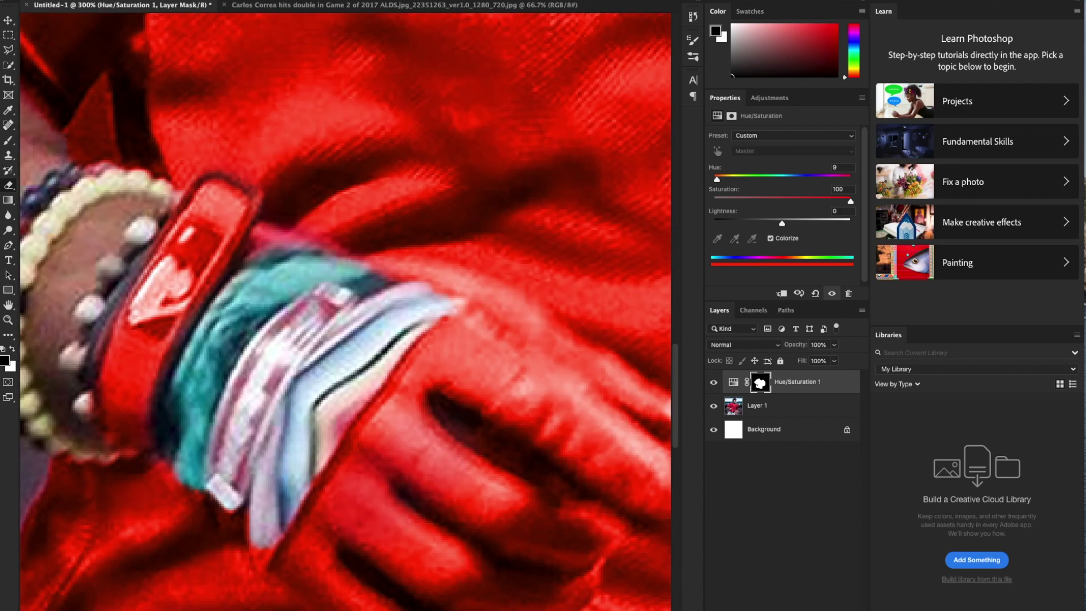
click(13, 349)
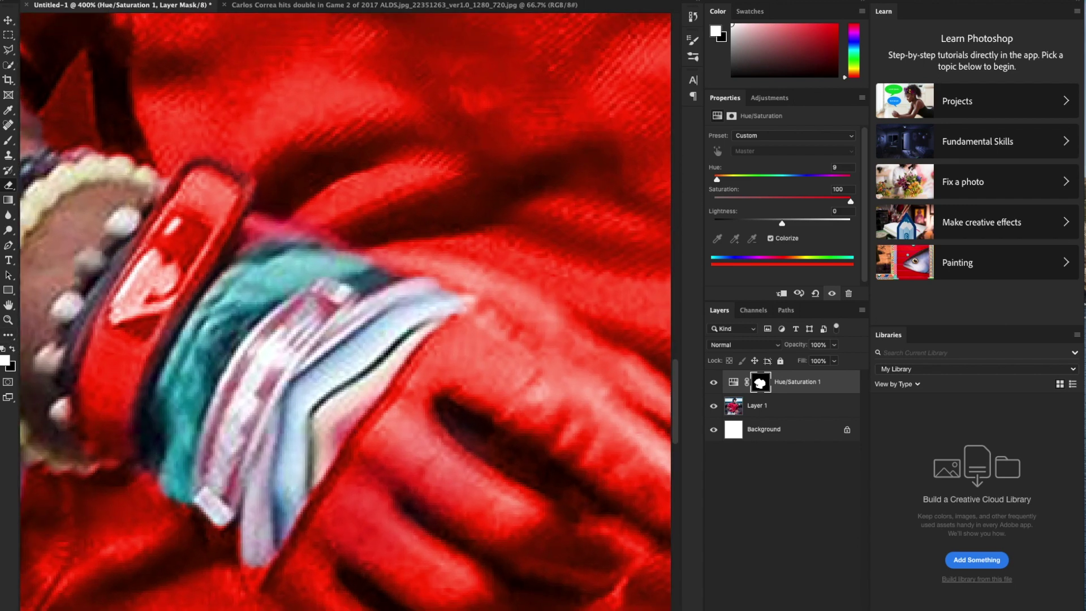
right_click(72, 32)
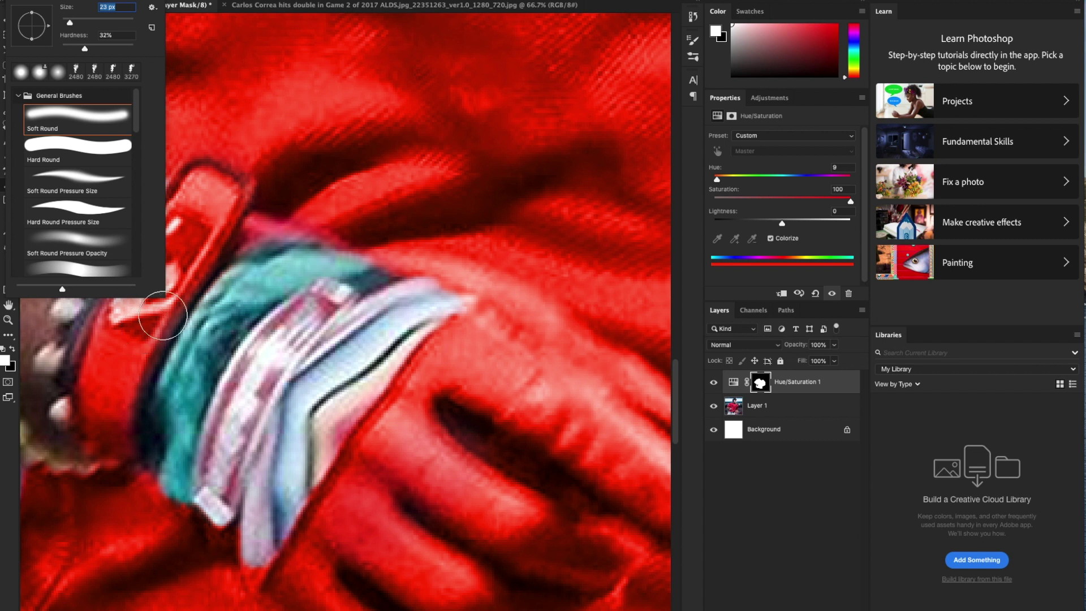
mouse_move(182, 231)
mouse_down()
mouse_move(142, 311)
mouse_move(133, 309)
mouse_move(184, 224)
mouse_move(190, 232)
mouse_move(157, 263)
mouse_up()
key(super+1)
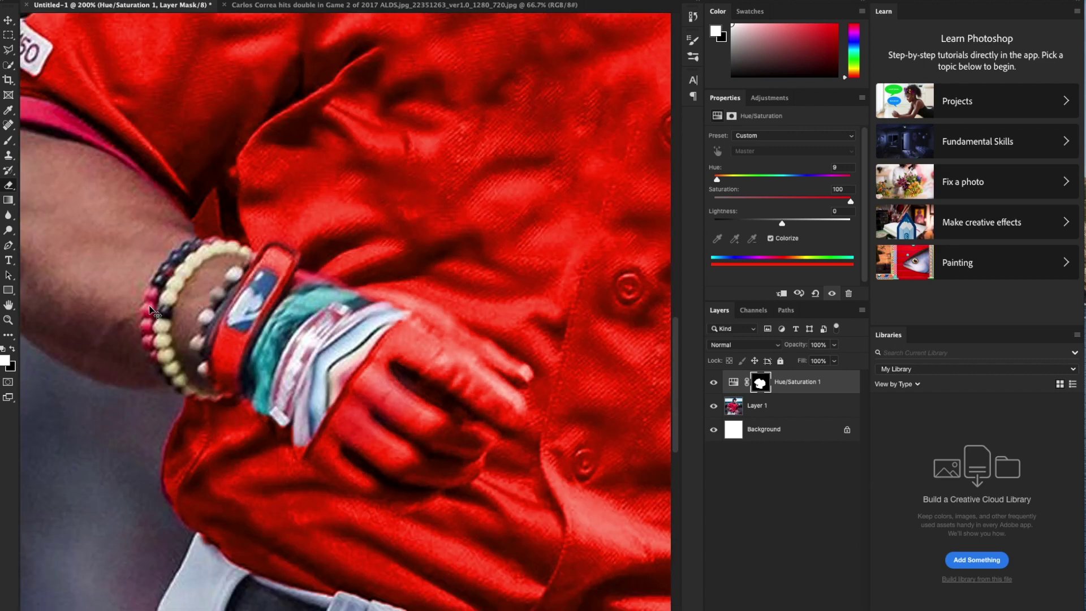
- Extend the red adjustment along the pink sleeve trim above the bracelets, erasing the mask with black as the foreground color
key(super+equal)
key(super+equal)
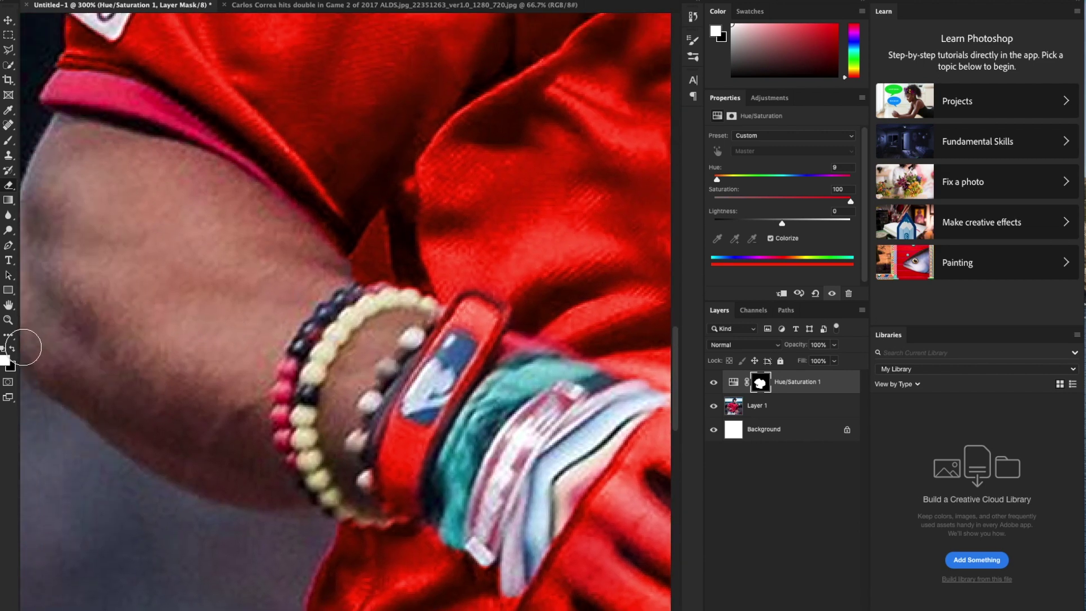
key(x)
click(80, 86)
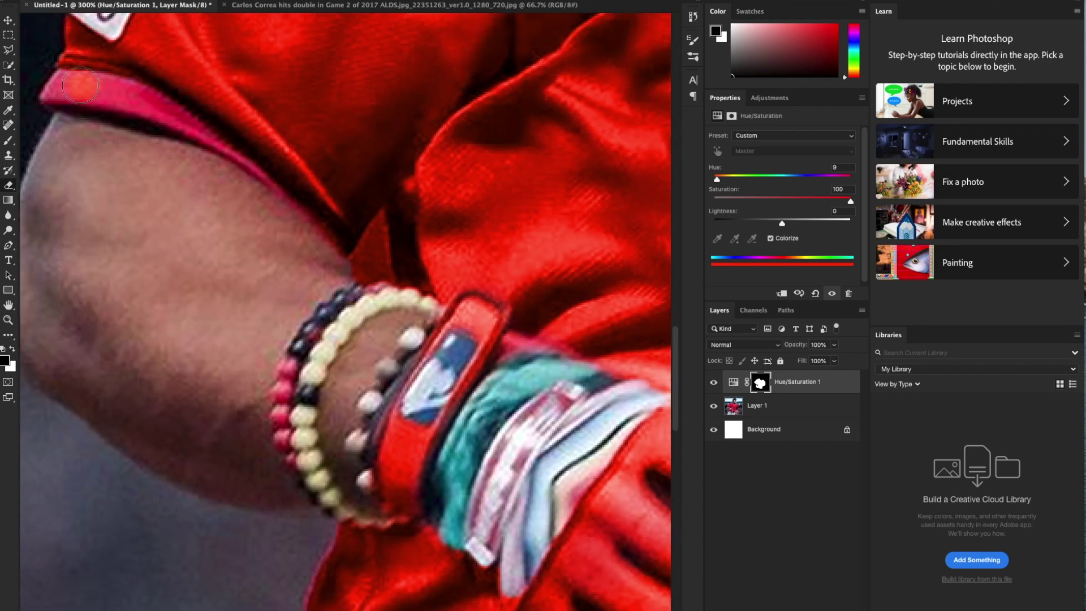
mouse_move(67, 88)
mouse_down()
mouse_move(164, 102)
mouse_move(257, 154)
mouse_move(337, 231)
mouse_up()
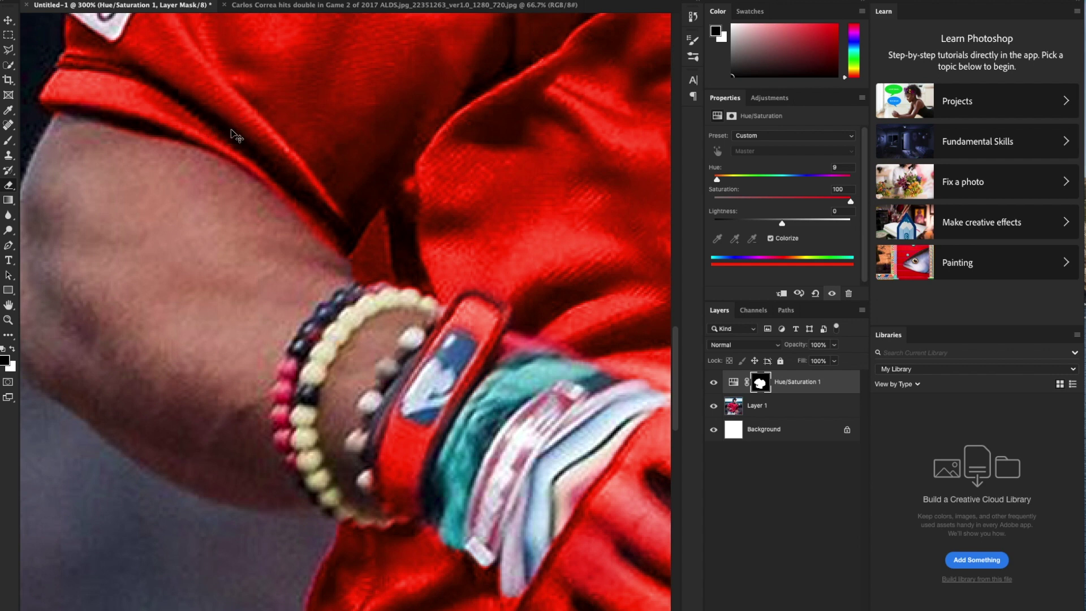
- Extend the red adjustment over the pink trim of the opposite sleeve on the layer mask
key(ctrl+minus)
key(ctrl+minus)
key(ctrl+minus)
key(ctrl+minus)
key(ctrl+plus)
key(ctrl+plus)
key(ctrl+plus)
key(ctrl+plus)
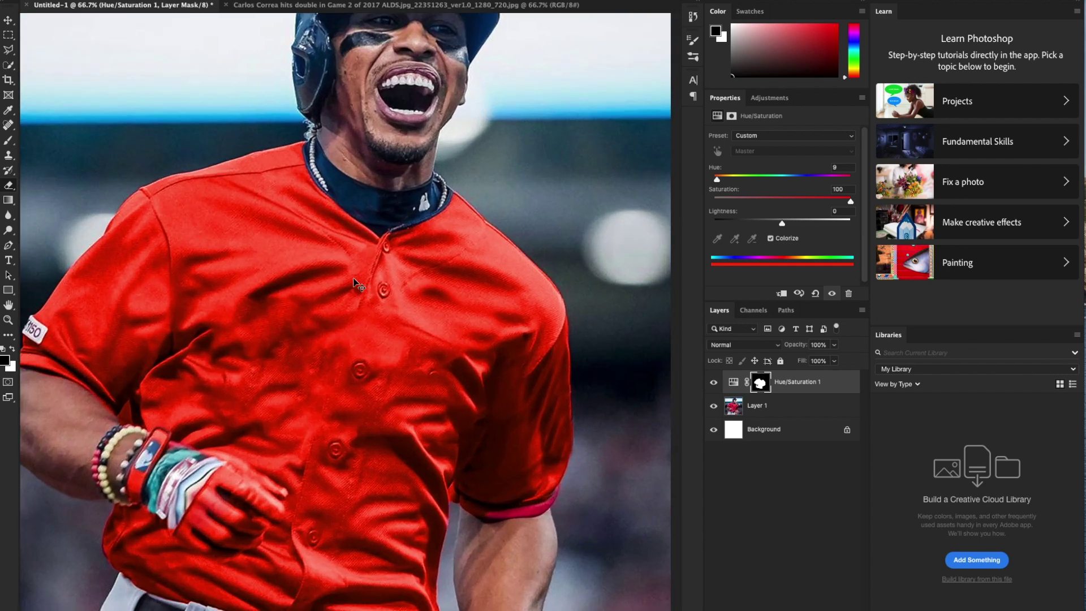
scroll(353, 278, down, 5)
scroll(353, 278, right, 3)
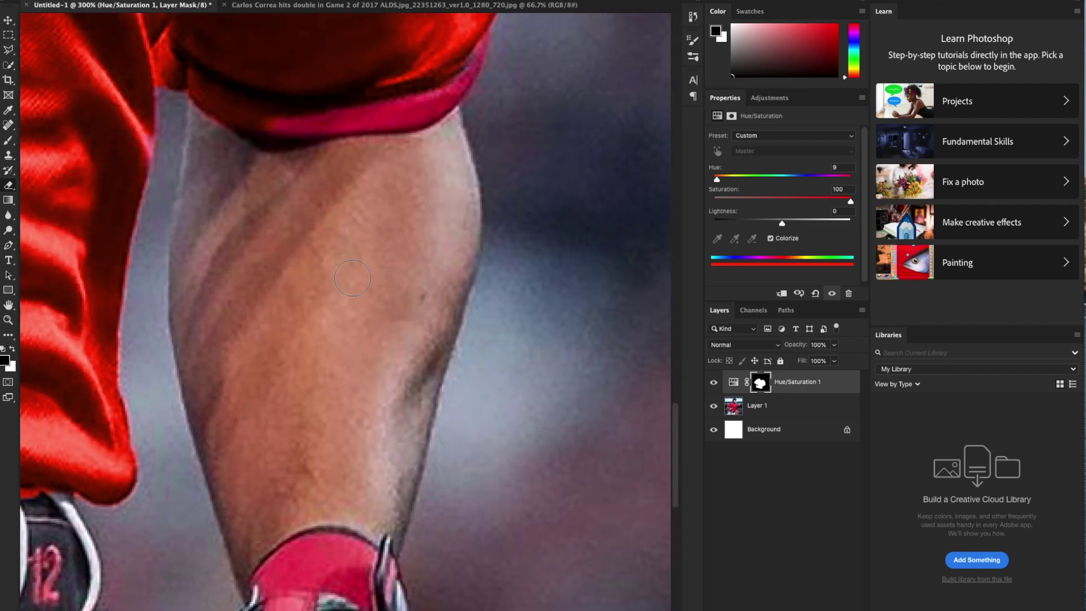
scroll(316, 266, up, 1)
mouse_move(370, 162)
mouse_down()
mouse_move(434, 136)
mouse_move(474, 92)
mouse_move(407, 156)
mouse_up()
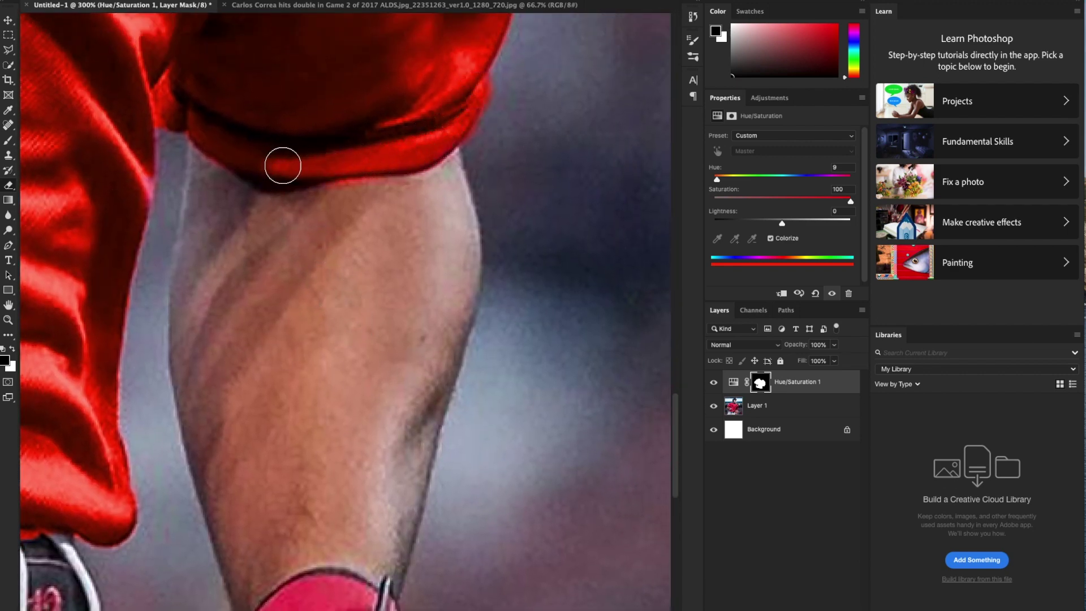
- Bring the red adjustment onto the belt's dark red keeper loop beside the buckle through the layer mask
scroll(279, 162, down, 5)
scroll(289, 162, left, 8)
scroll(280, 195, left, 5)
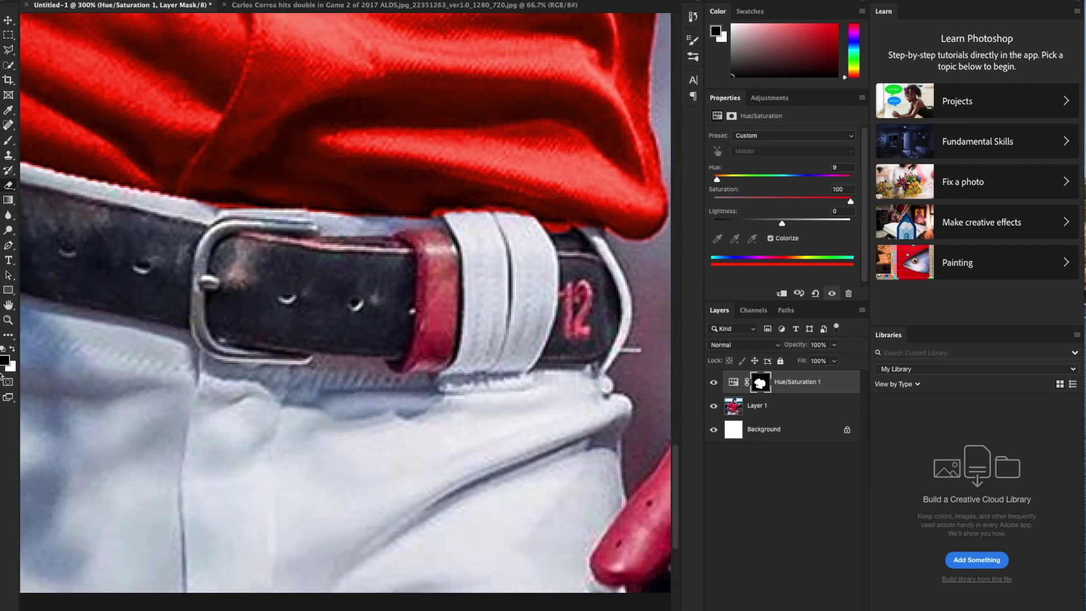
click(12, 350)
click(13, 350)
mouse_move(441, 283)
mouse_down()
mouse_move(432, 246)
mouse_move(442, 330)
mouse_move(418, 360)
mouse_move(420, 244)
mouse_move(449, 267)
mouse_move(444, 289)
mouse_up()
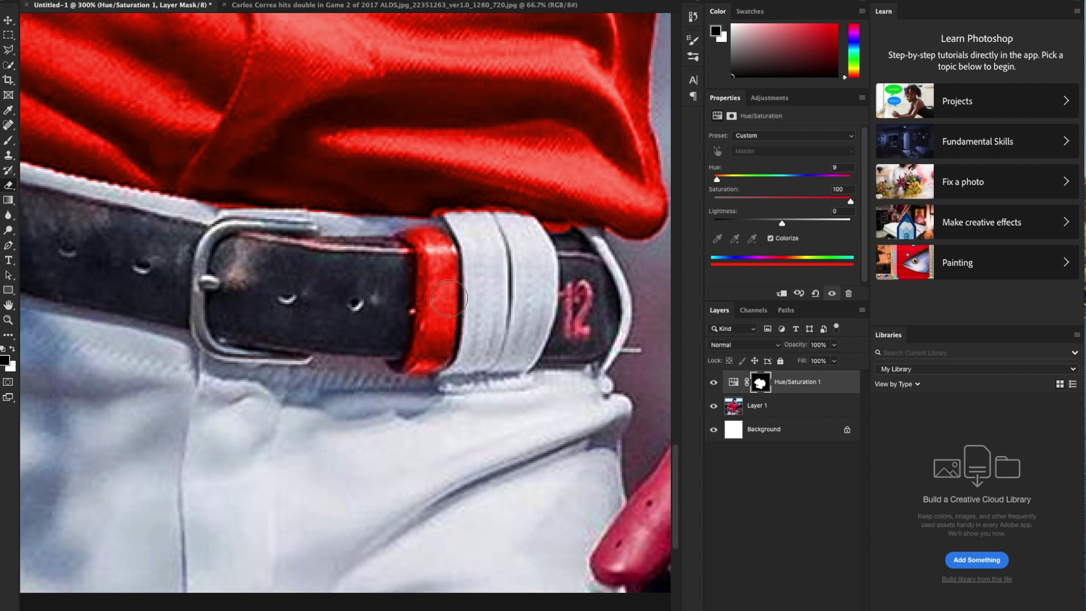
click(13, 350)
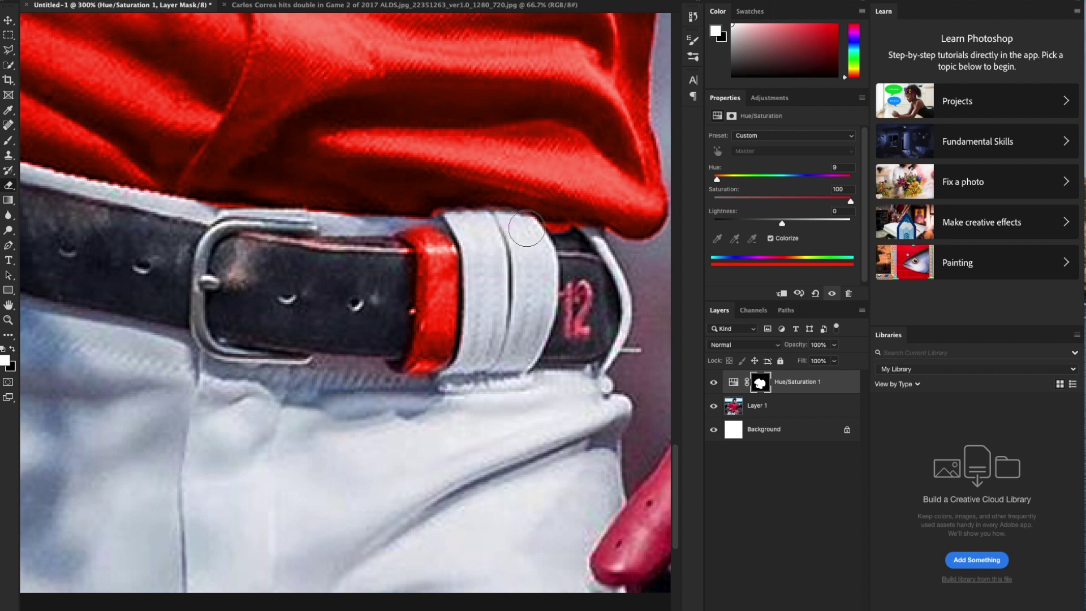
scroll(458, 308, left, 5)
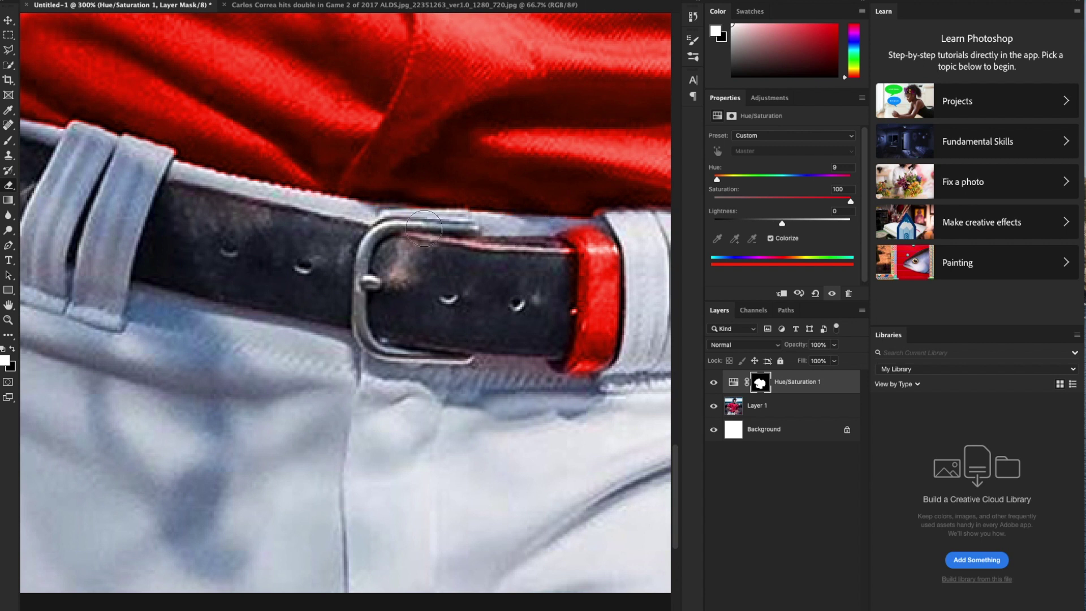
scroll(359, 225, left, 8)
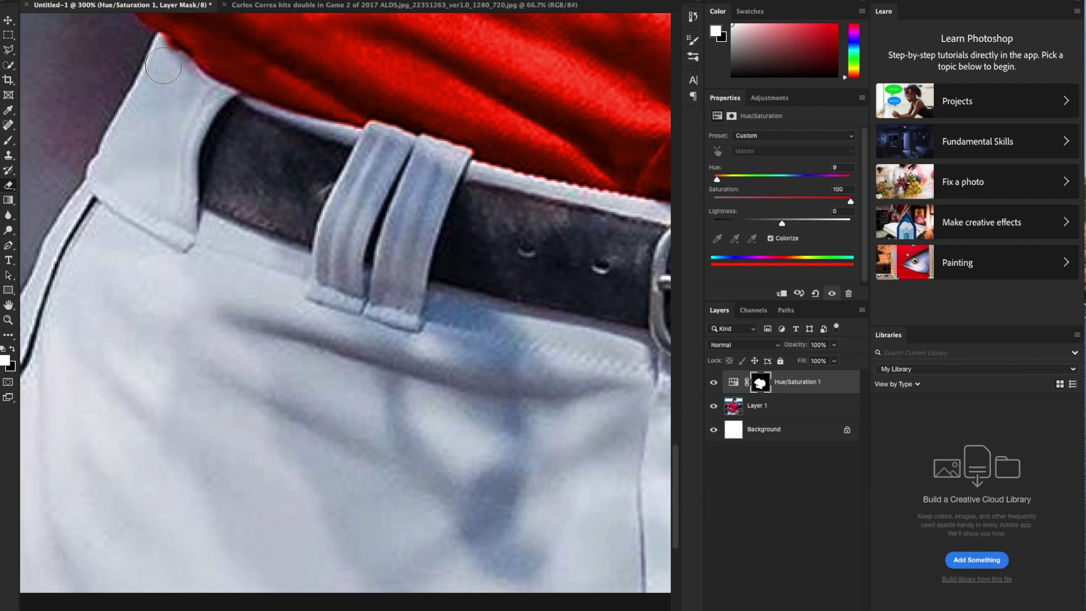
scroll(384, 231, right, 5)
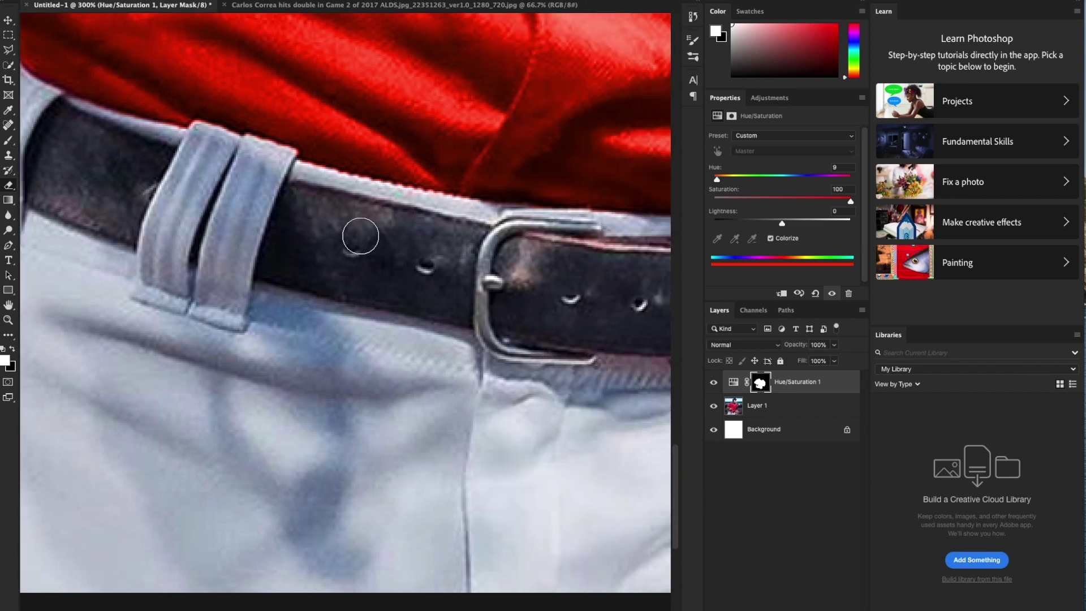
scroll(429, 332, down, 5)
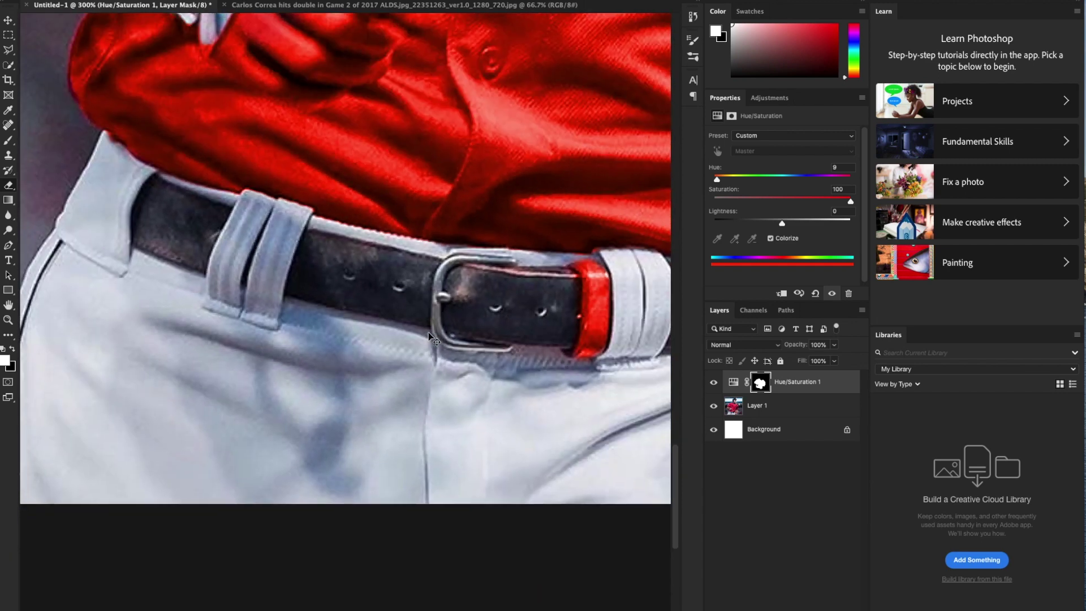
- Recolor the lower hand's glove, from cuff to fingertips, by erasing the mask with black as the foreground color
scroll(429, 337, up, 3)
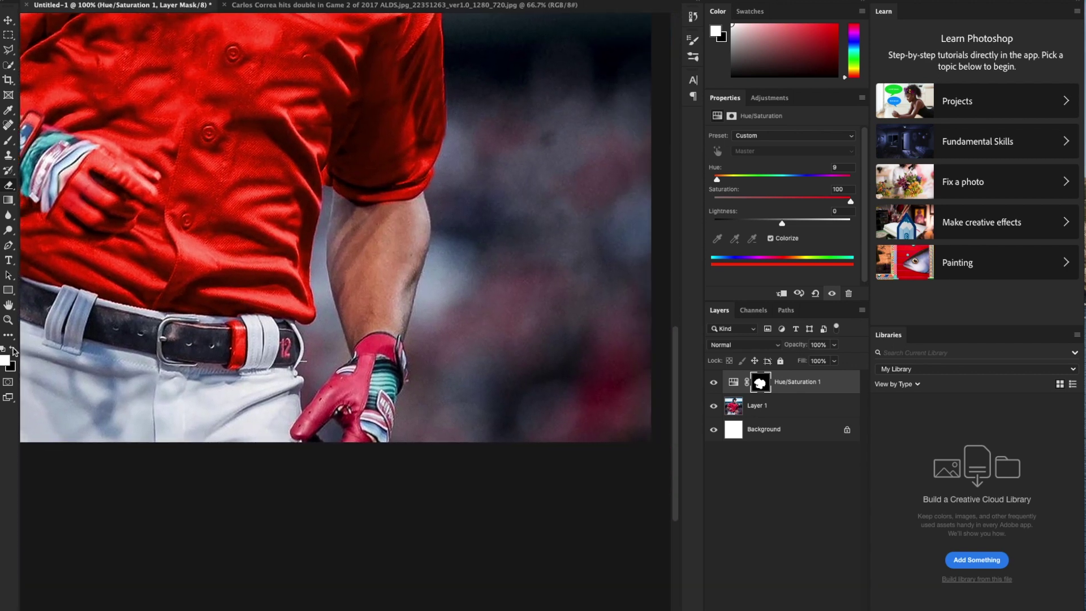
click(12, 350)
scroll(425, 370, up, 3)
mouse_move(417, 376)
mouse_down()
mouse_move(393, 398)
mouse_move(444, 377)
mouse_move(435, 368)
mouse_move(464, 371)
mouse_move(481, 410)
mouse_move(443, 398)
mouse_move(417, 406)
mouse_move(391, 469)
mouse_up()
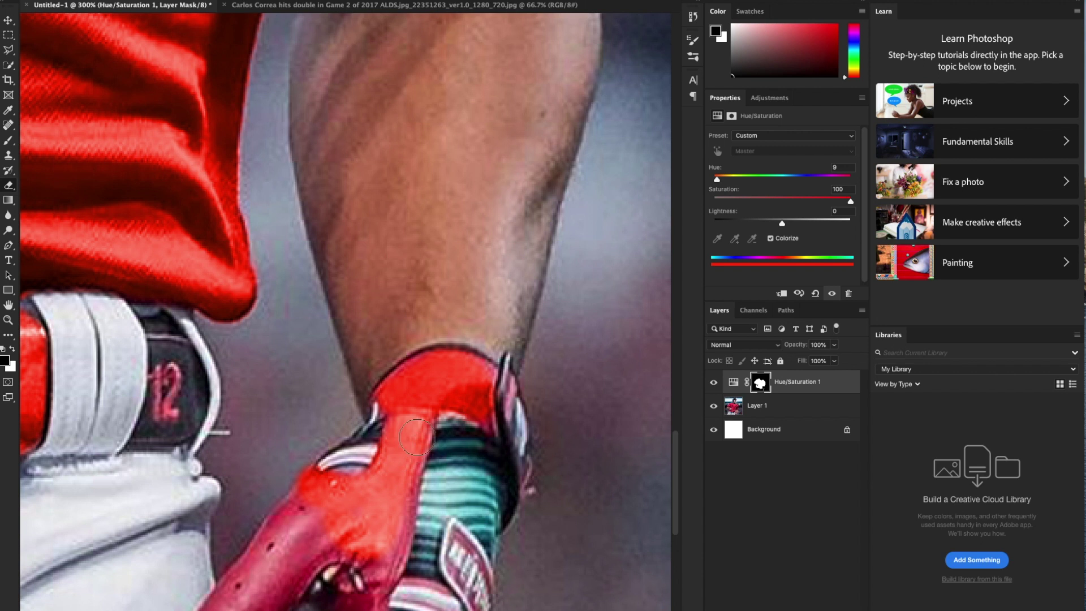
scroll(363, 581, down, 3)
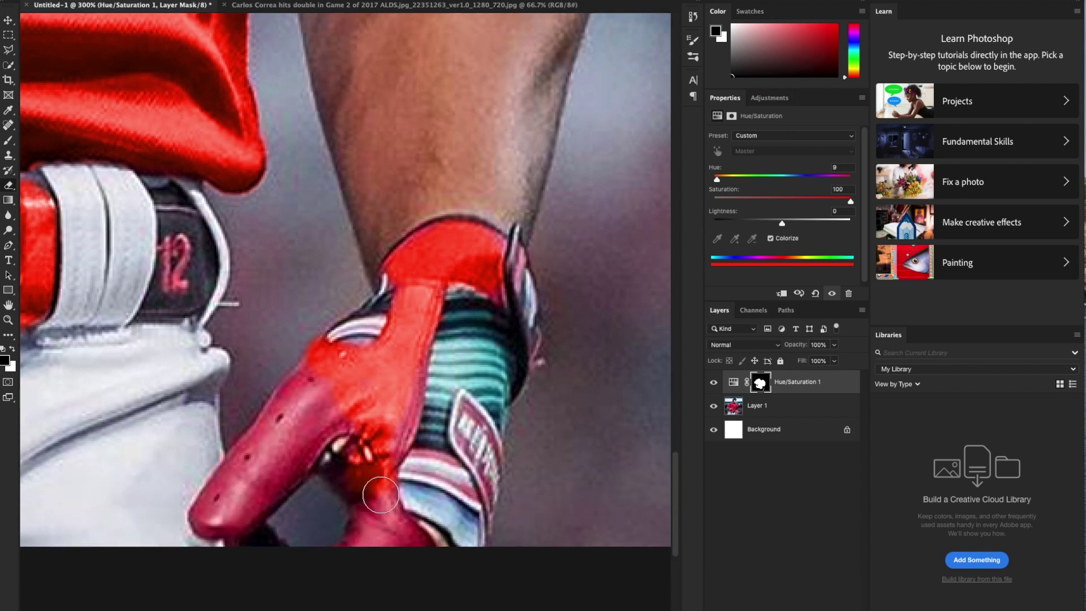
mouse_move(363, 537)
mouse_down()
mouse_move(364, 549)
mouse_move(417, 554)
mouse_move(408, 537)
mouse_up()
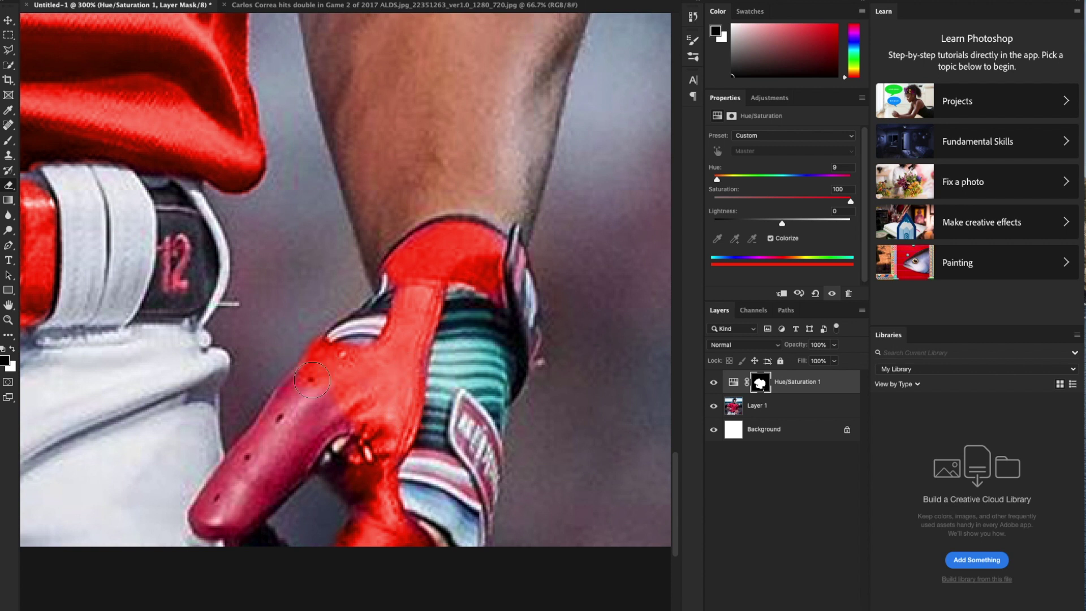
mouse_move(235, 475)
mouse_down()
mouse_move(214, 523)
mouse_move(250, 514)
mouse_move(339, 418)
mouse_move(328, 410)
mouse_move(284, 452)
mouse_move(279, 420)
mouse_up()
drag(219, 518, 207, 519)
- Extend the red adjustment over the lower glove's wrist straps, lettered tab and pink stripes
mouse_move(470, 412)
mouse_down()
mouse_move(498, 472)
mouse_move(501, 529)
mouse_up()
drag(523, 255, 543, 365)
drag(413, 469, 481, 491)
- Clean the red spill off the background beside the lower glove's straps, erasing the mask with white as the foreground color
click(12, 349)
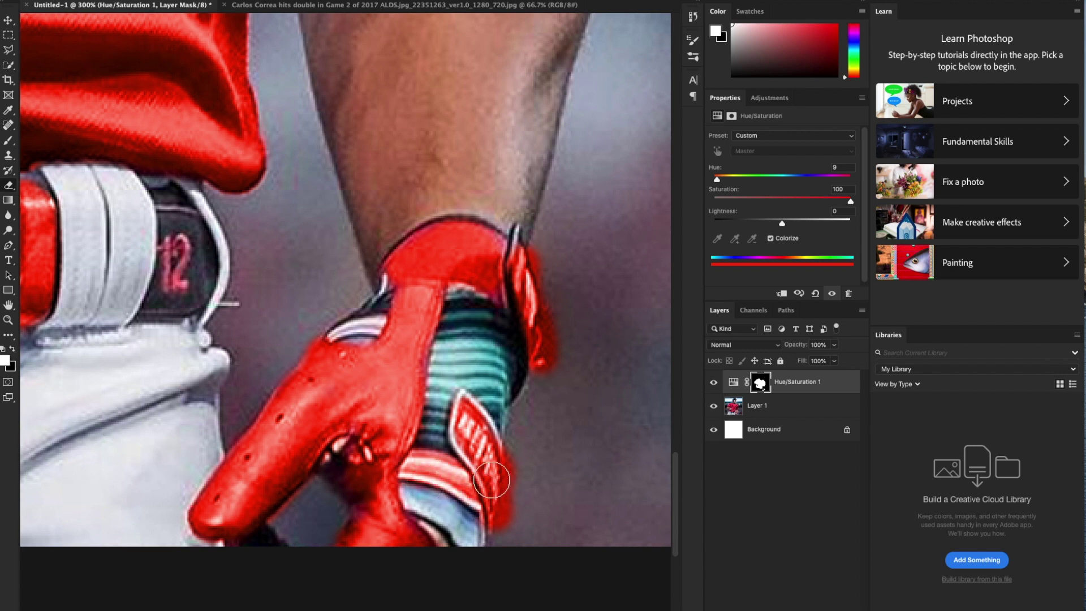
drag(521, 454, 517, 536)
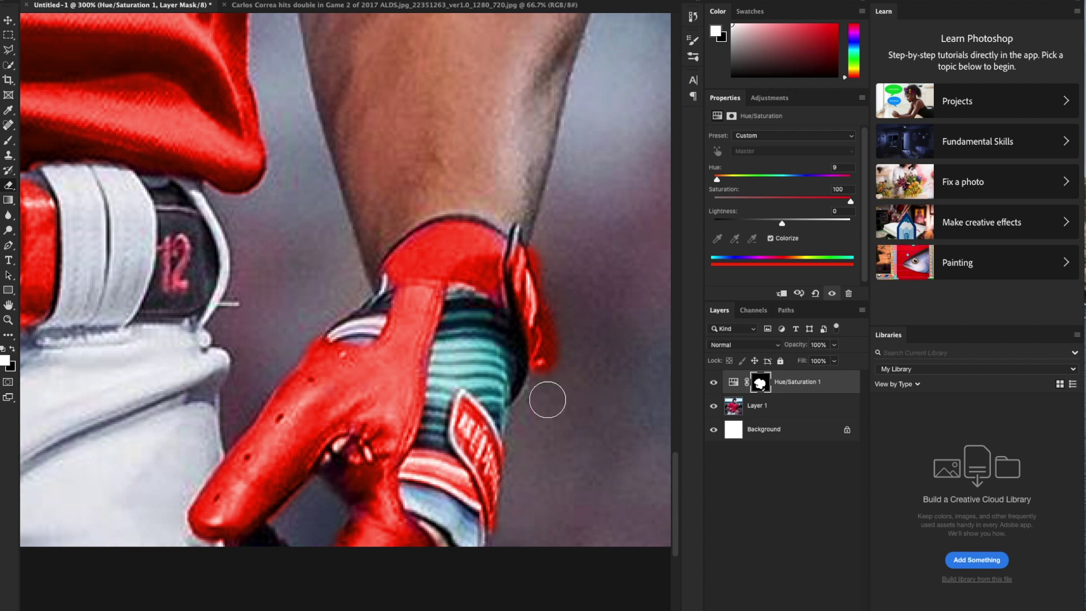
drag(562, 328, 549, 337)
key(ctrl+z)
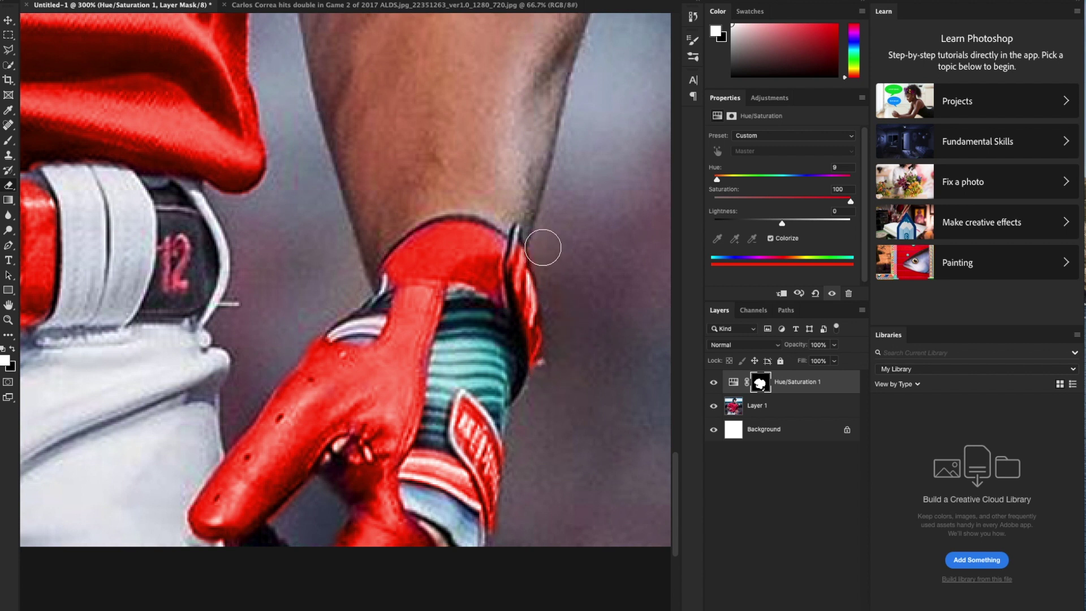
drag(542, 265, 538, 294)
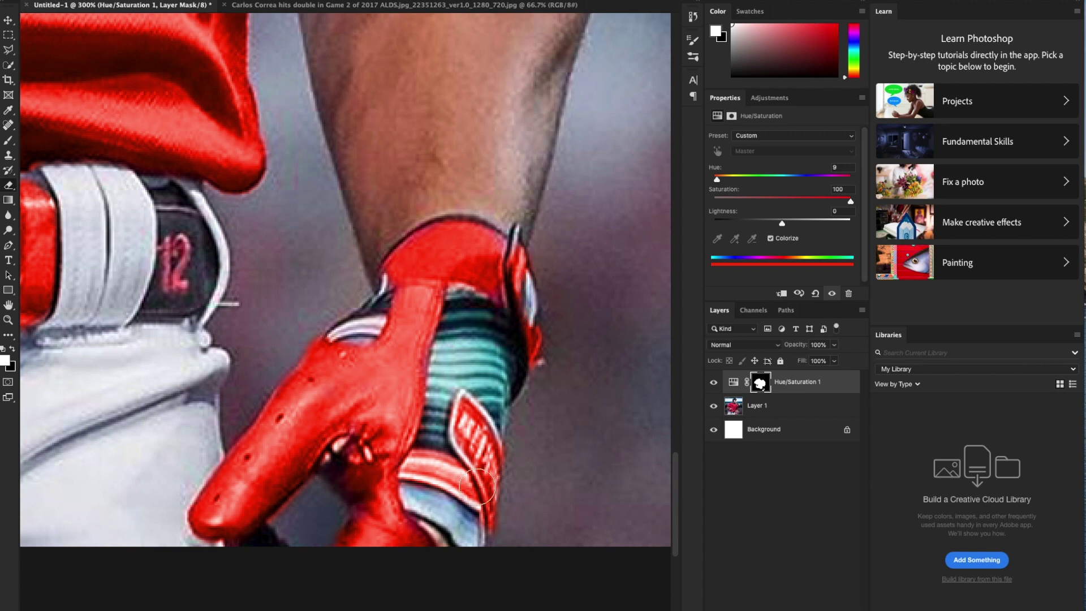
key(ctrl+0)
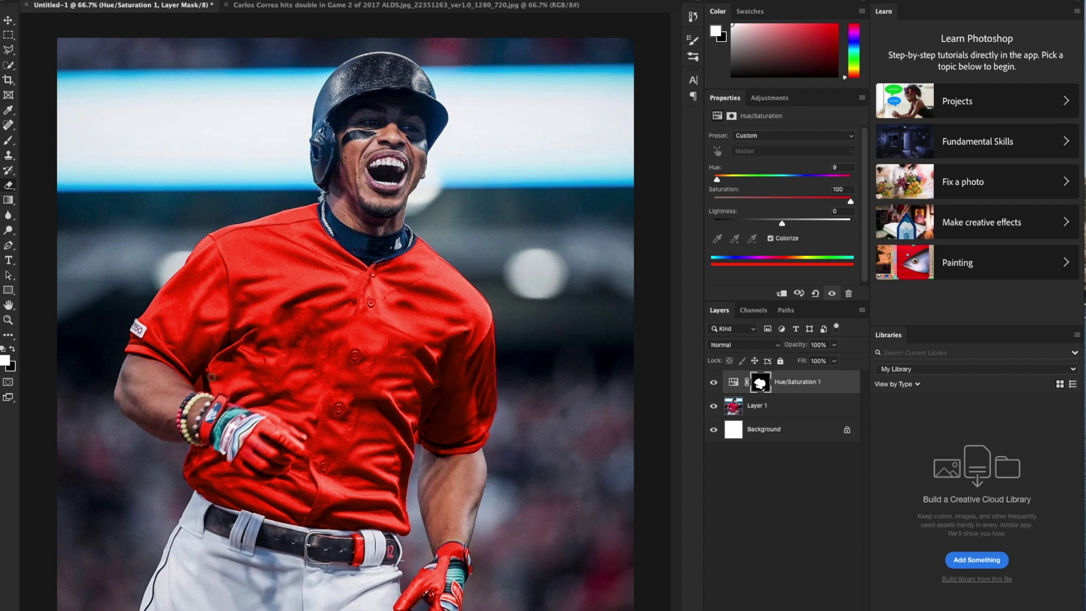
- Switch to the Astros player photo and outline the ASTROS chest lettering with the Lasso tool
key(ctrl+1)
click(257, 5)
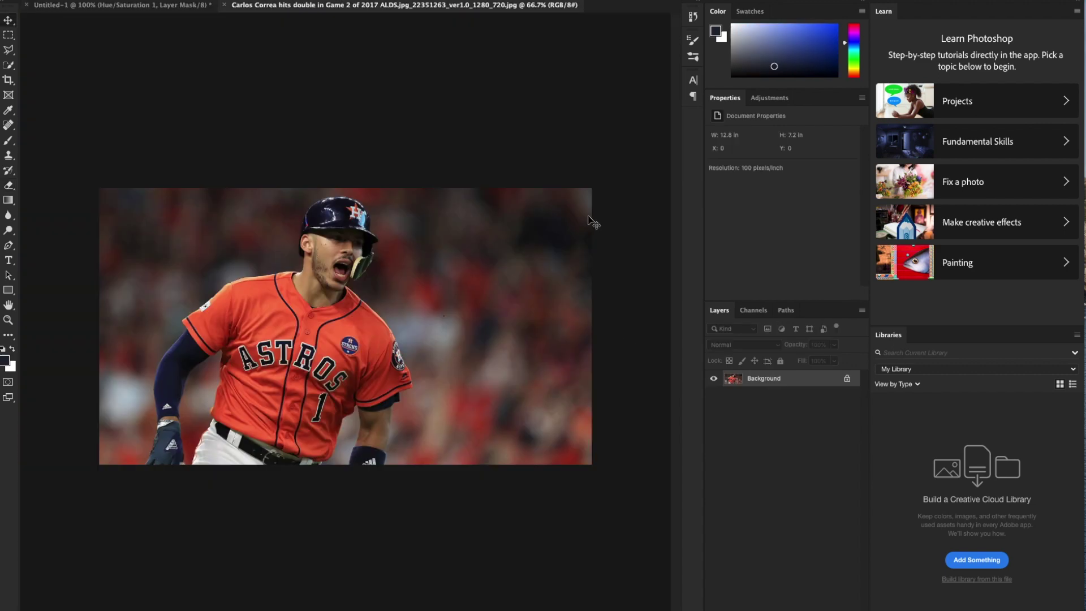
key(ctrl+plus)
key(ctrl+plus)
scroll(402, 322, left, 3)
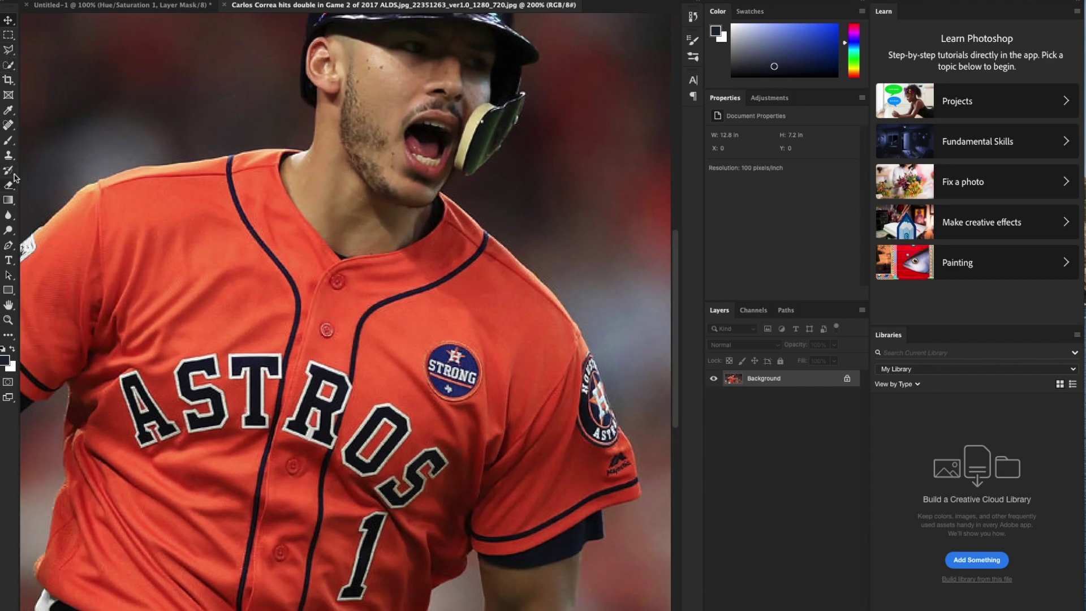
key(l)
drag(111, 369, 271, 340)
mouse_move(391, 393)
mouse_down()
mouse_move(464, 453)
mouse_move(455, 475)
mouse_move(402, 519)
mouse_move(329, 471)
mouse_up()
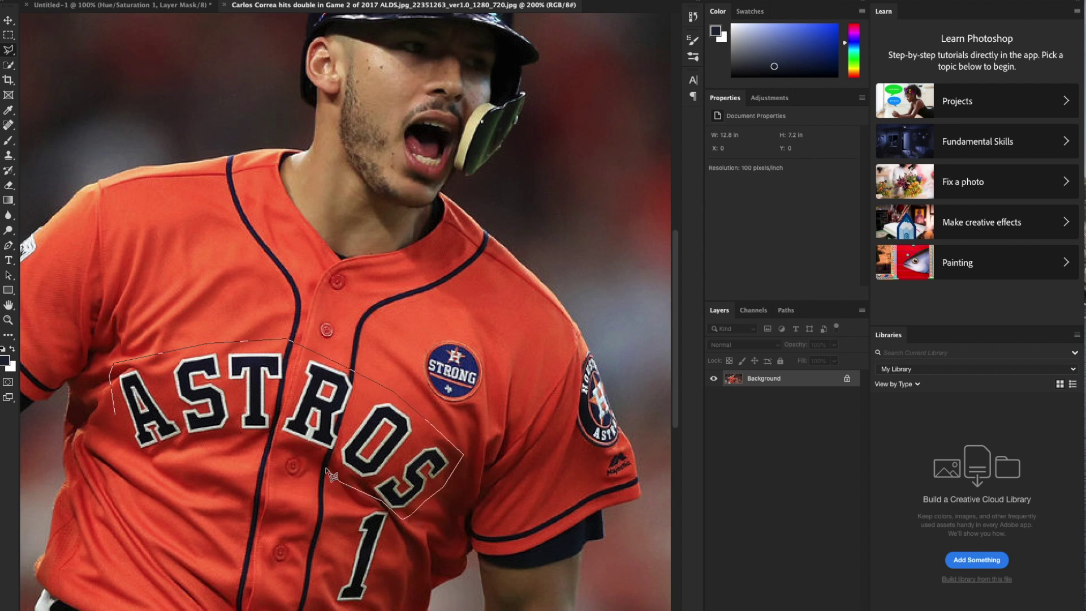
mouse_move(256, 450)
mouse_down()
mouse_move(153, 492)
mouse_move(115, 464)
mouse_move(115, 413)
mouse_up()
- Copy the selected ASTROS lettering to a new layer with Layer Via Copy
right_click(246, 447)
click(286, 558)
key(Escape)
right_click(300, 417)
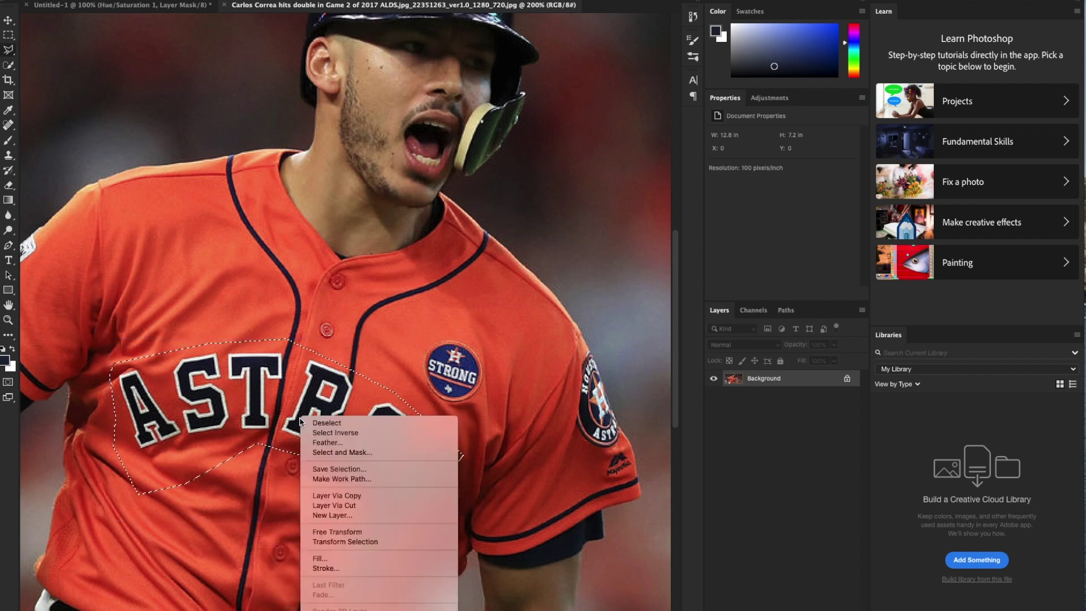
click(336, 496)
- Transfer the ASTROS lettering layer into the Untitled-1 document and place it on the red jersey's chest
key(v)
drag(332, 430, 326, 62)
drag(205, 8, 349, 331)
- Enlarge the ASTROS lettering to about 2.03 by 1.12 in, rotate it slightly clockwise and position it across the jersey's chest
key(ctrl+t)
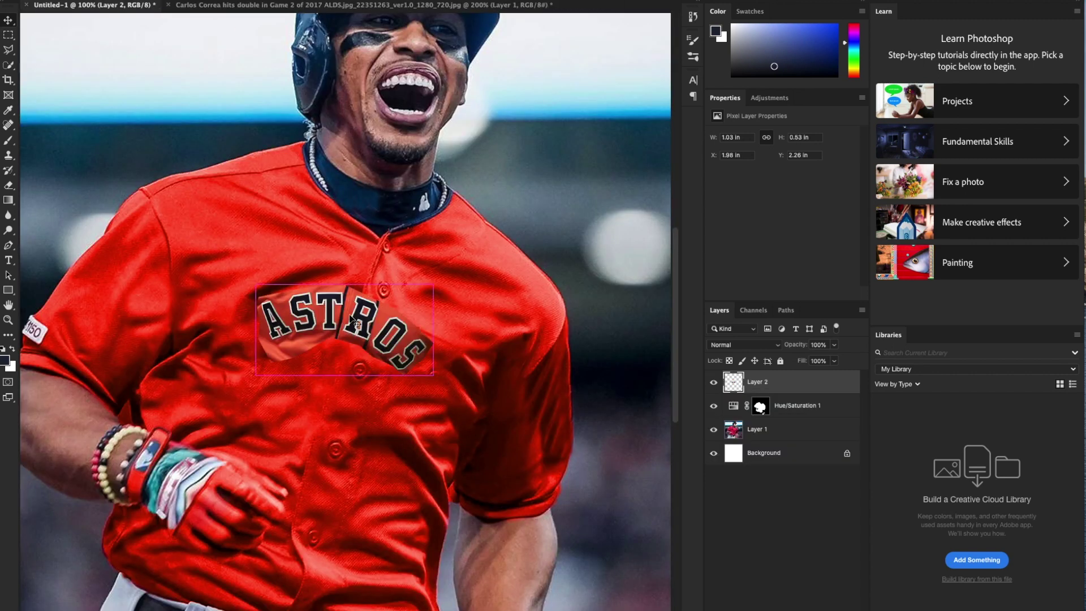
drag(436, 287, 518, 255)
drag(470, 293, 460, 313)
drag(560, 288, 564, 301)
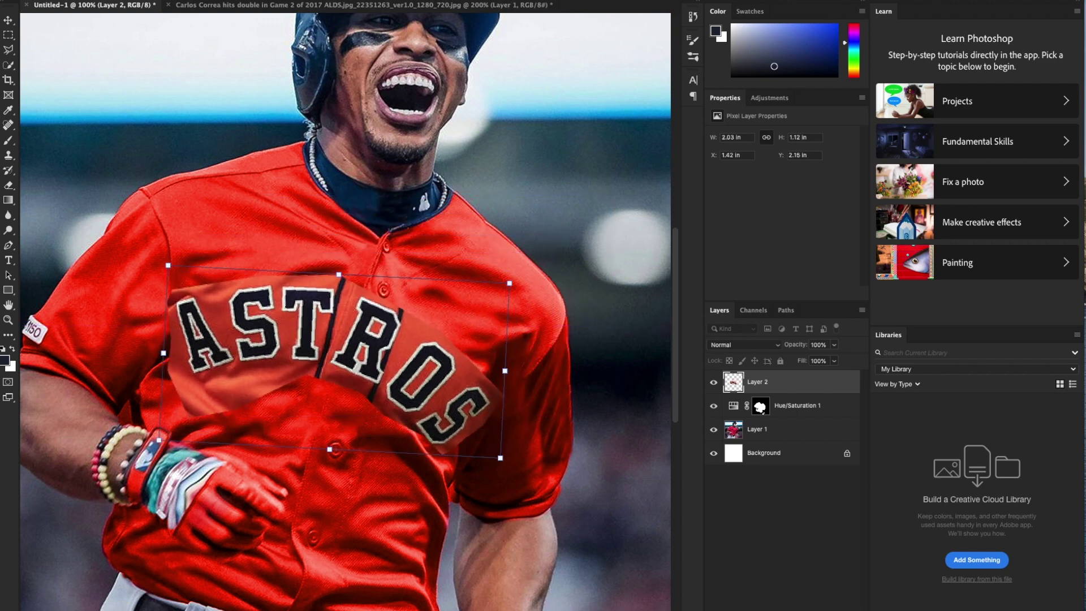
key(Return)
- Remove the orange fabric around the A, S and T of the lettering with the Magic Eraser tool
key(e)
right_click(9, 184)
click(51, 214)
click(221, 302)
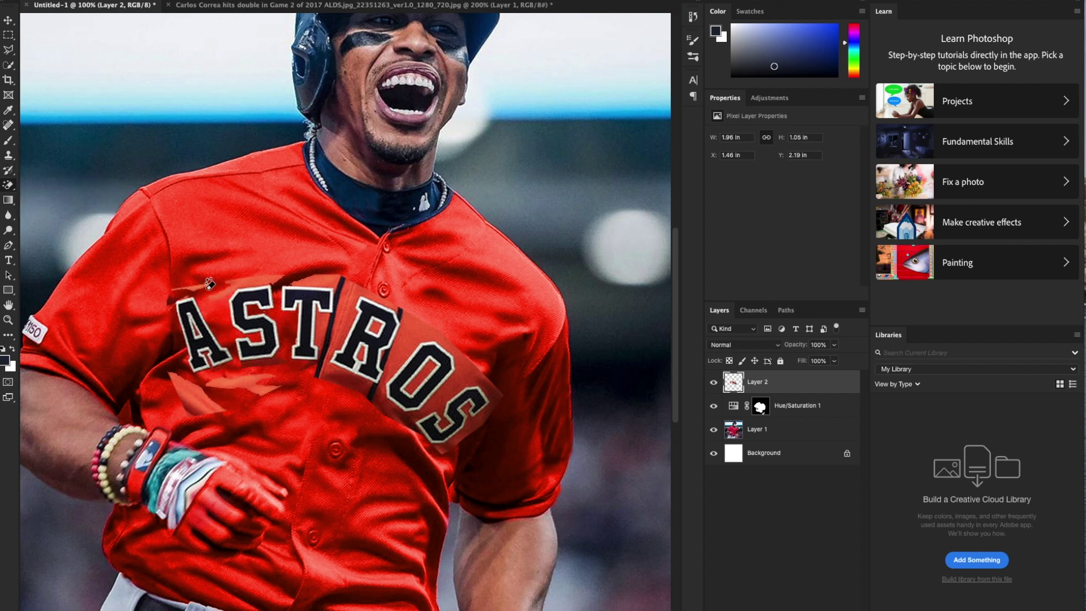
click(246, 280)
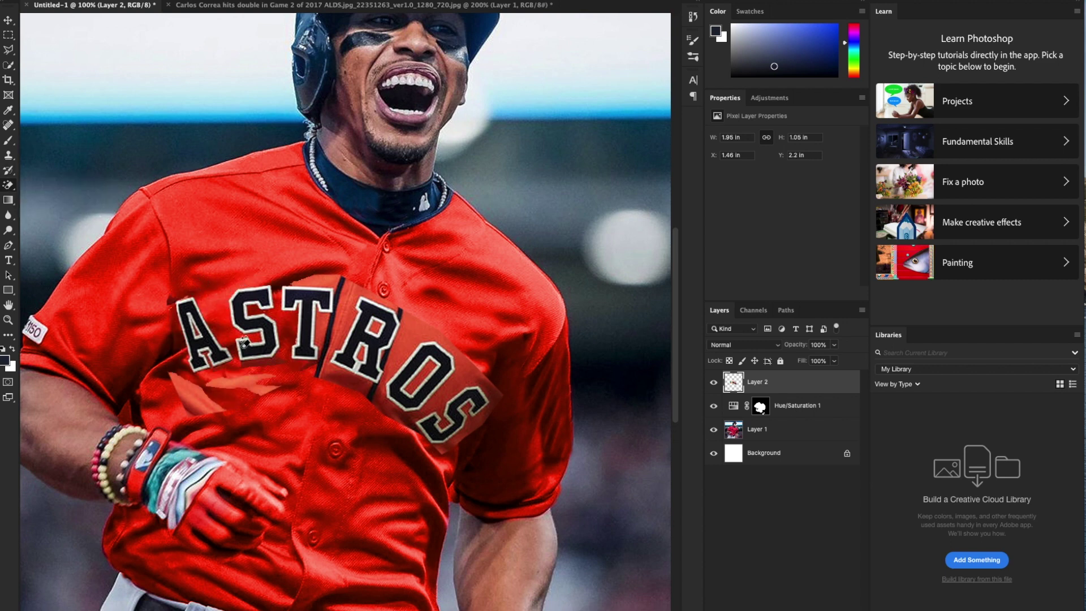
click(256, 377)
click(190, 388)
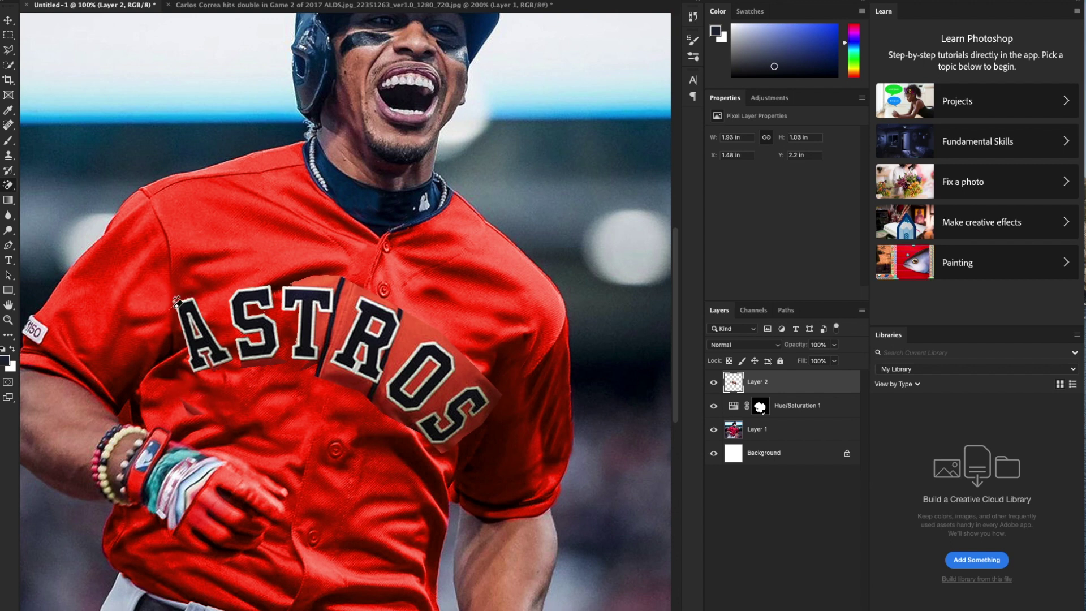
click(198, 406)
click(273, 361)
click(321, 280)
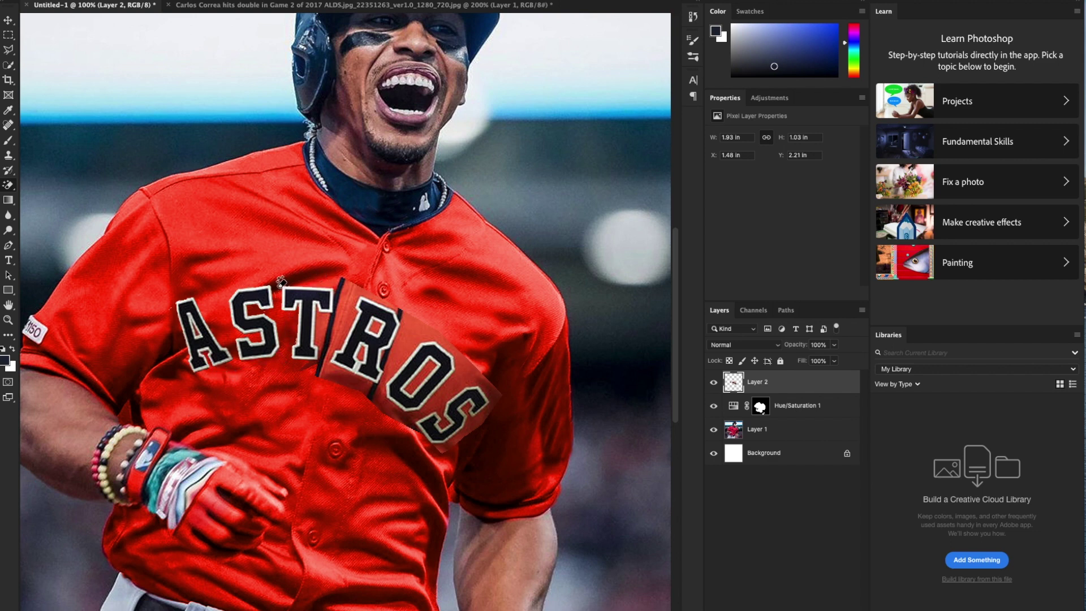
- Clear the orange fabric and navy piping around the R, O and final S with the Magic Eraser
click(339, 287)
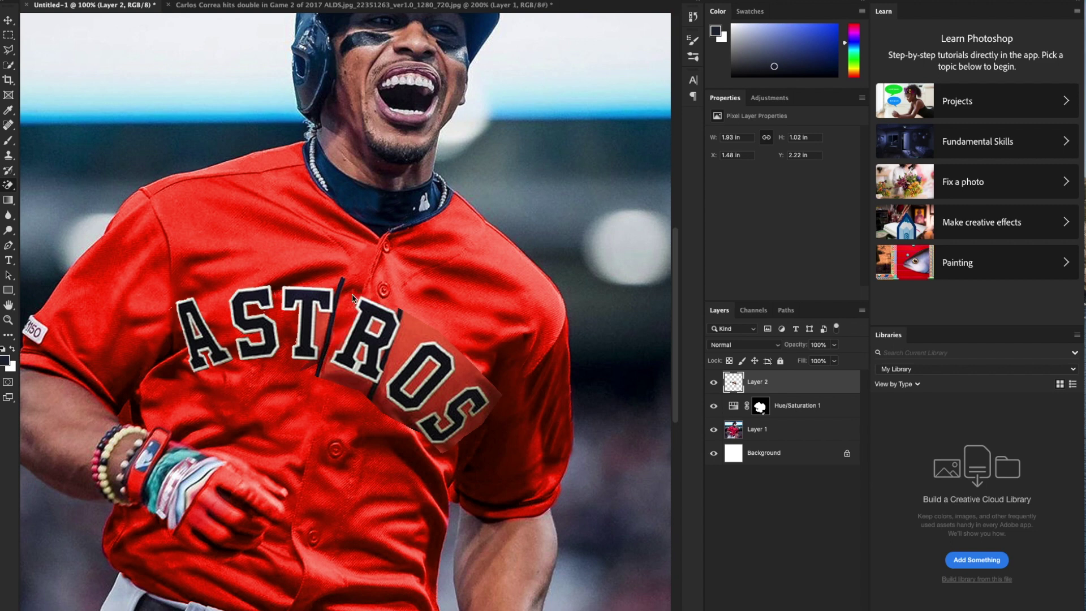
click(334, 323)
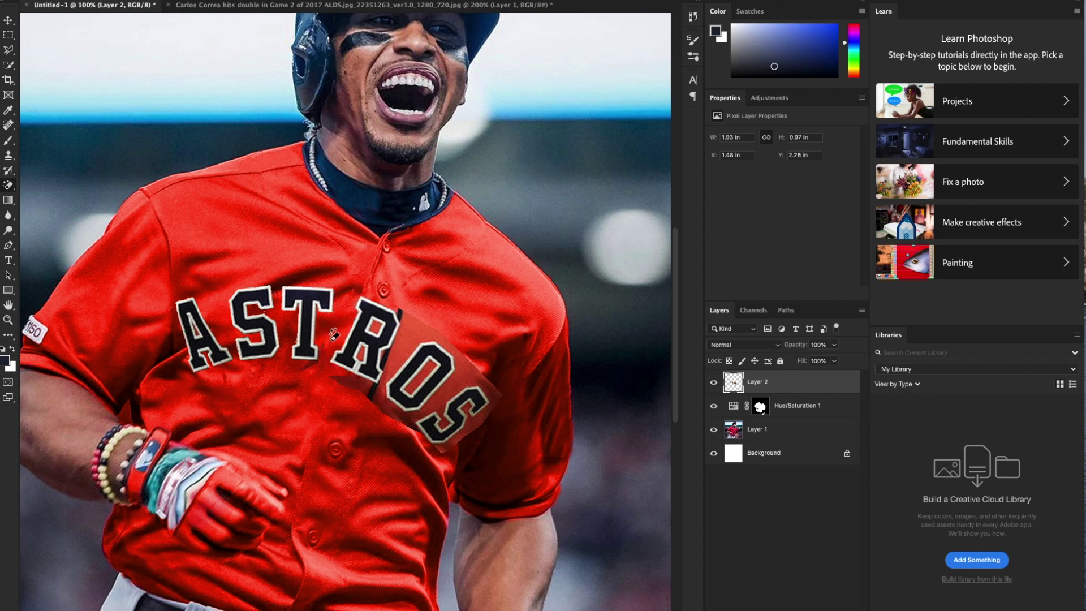
click(345, 374)
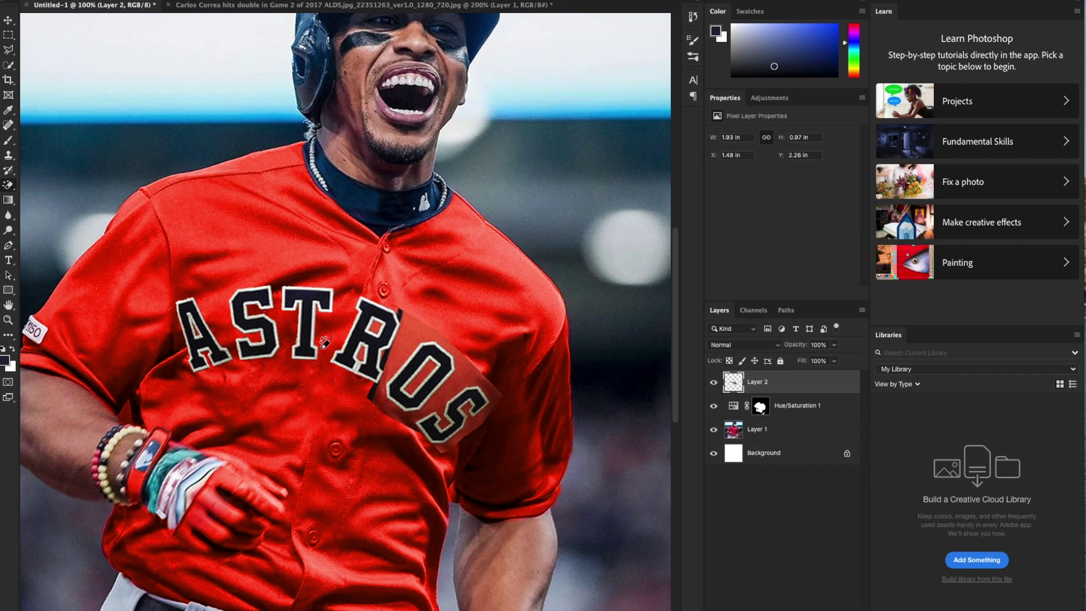
click(399, 349)
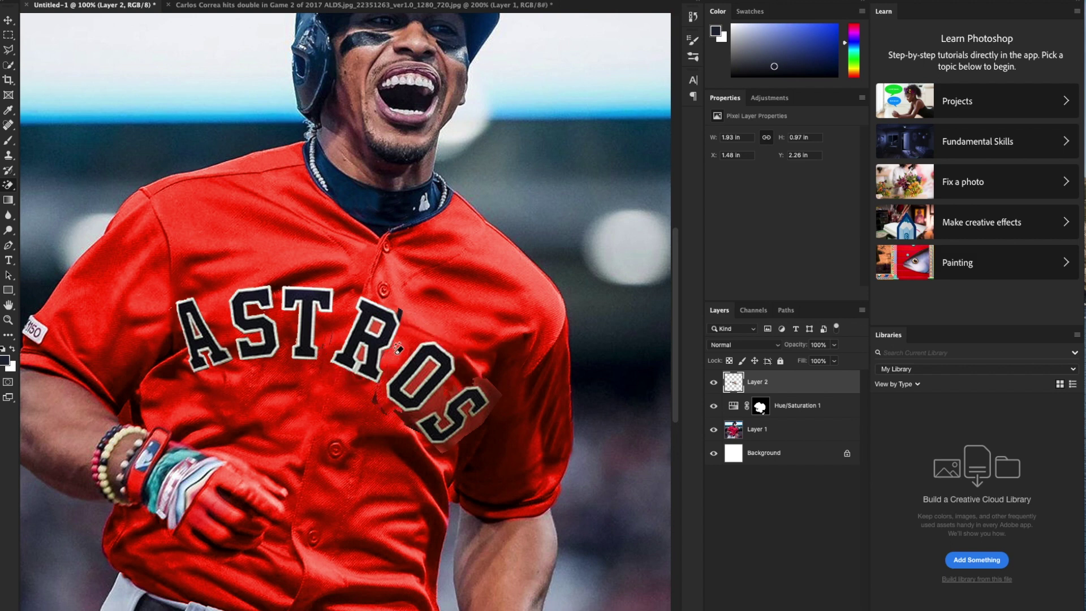
click(485, 384)
click(451, 389)
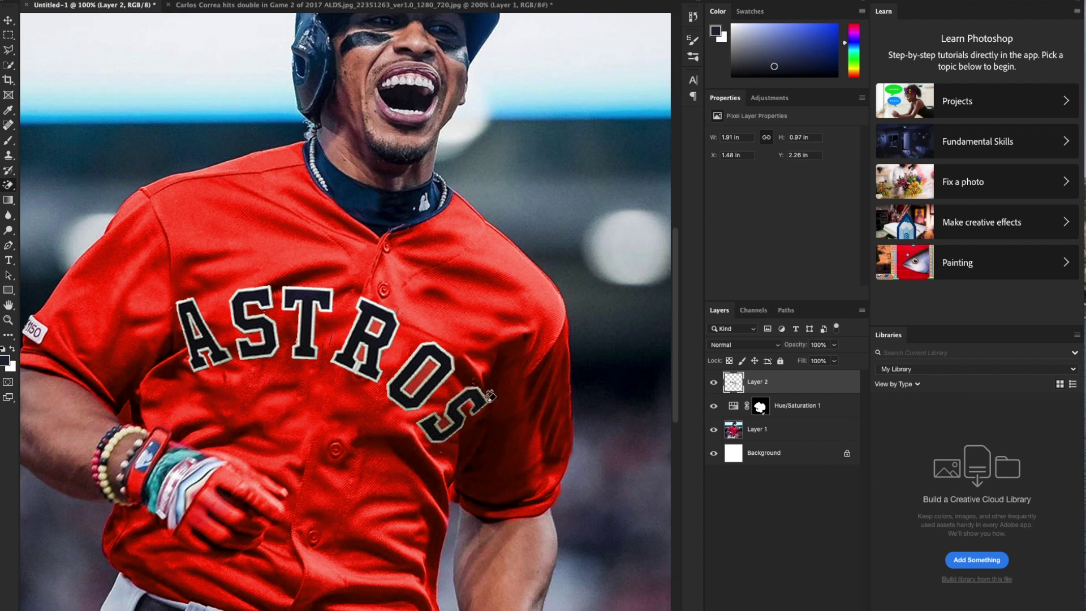
- Erase the leftover dark specks between the T and R and beside the R using the regular Eraser tool
key(ctrl+plus)
key(ctrl+plus)
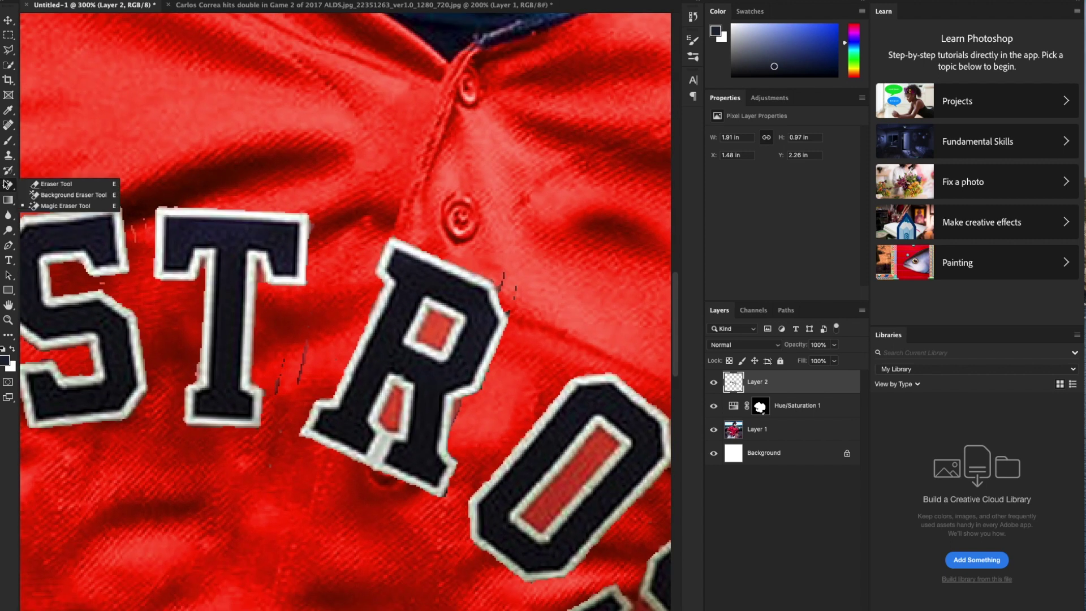
drag(296, 348, 298, 369)
mouse_move(515, 286)
mouse_down()
mouse_move(524, 327)
mouse_move(481, 415)
mouse_up()
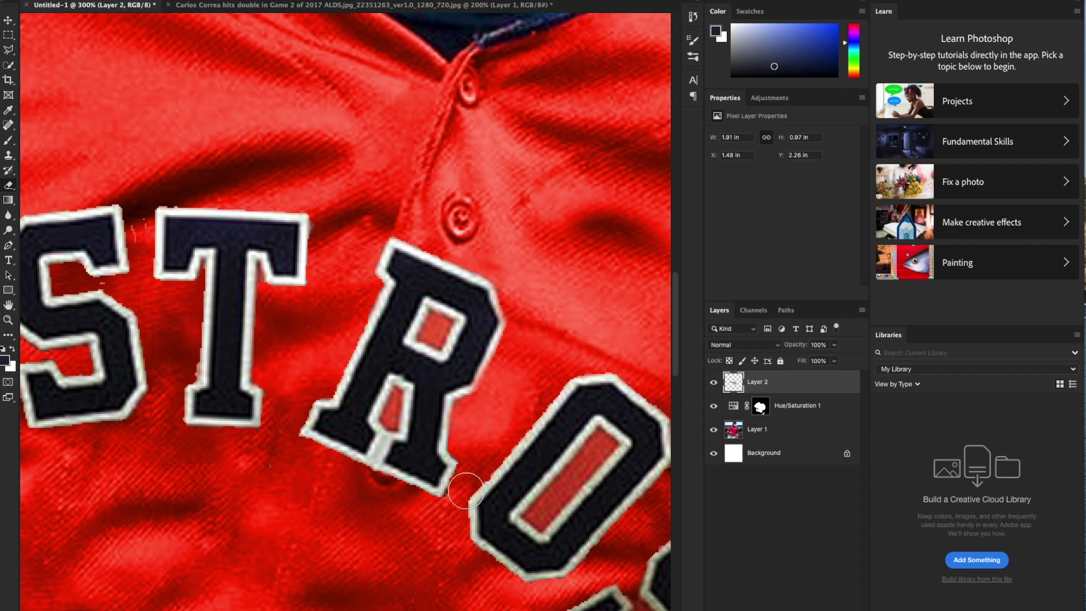
- Undo the last erasure and remove the orange fill inside the O and the other letter openings with the Magic Eraser
scroll(510, 396, down, 8)
scroll(509, 396, right, 5)
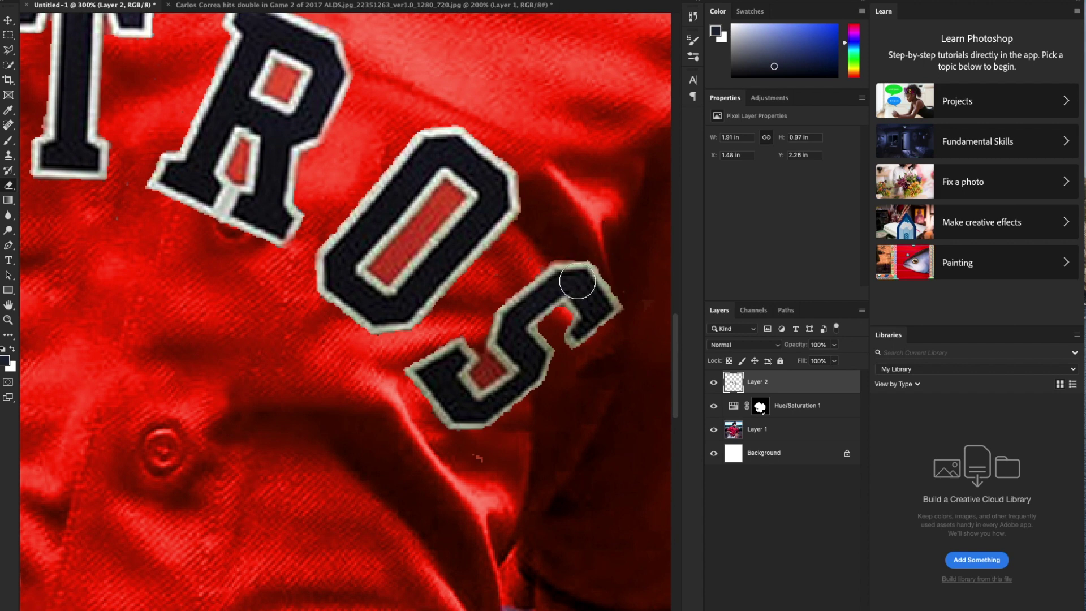
key(super+z)
click(8, 184)
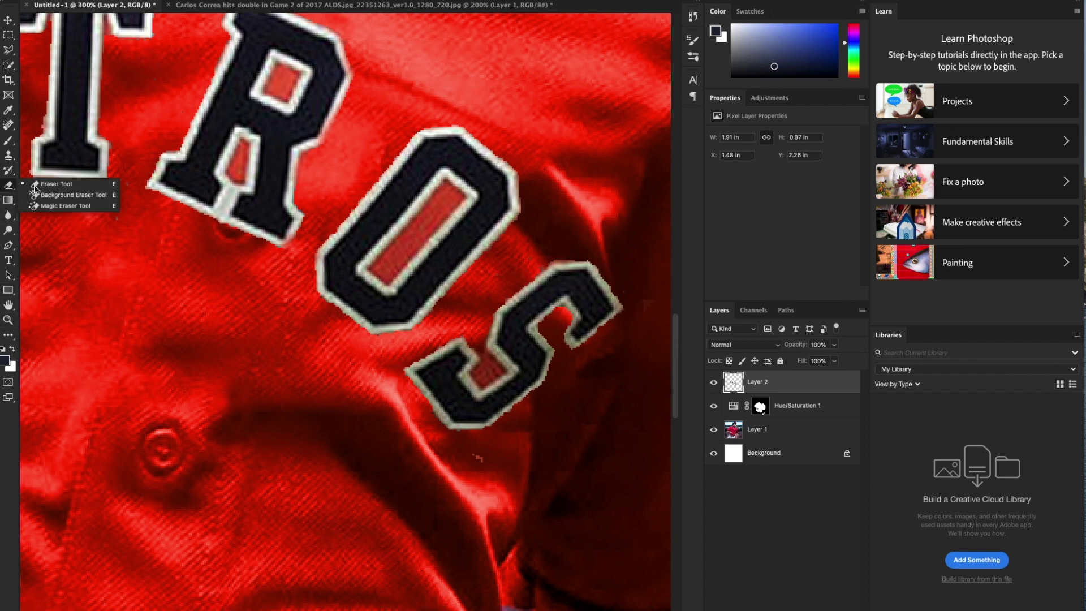
click(51, 207)
click(445, 205)
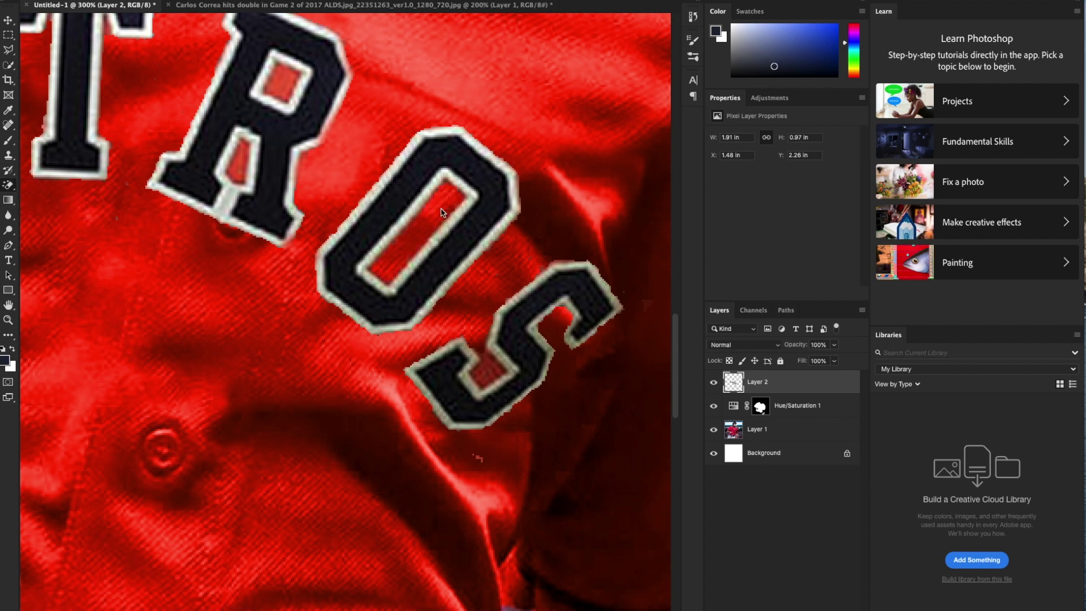
scroll(446, 264, left, 10)
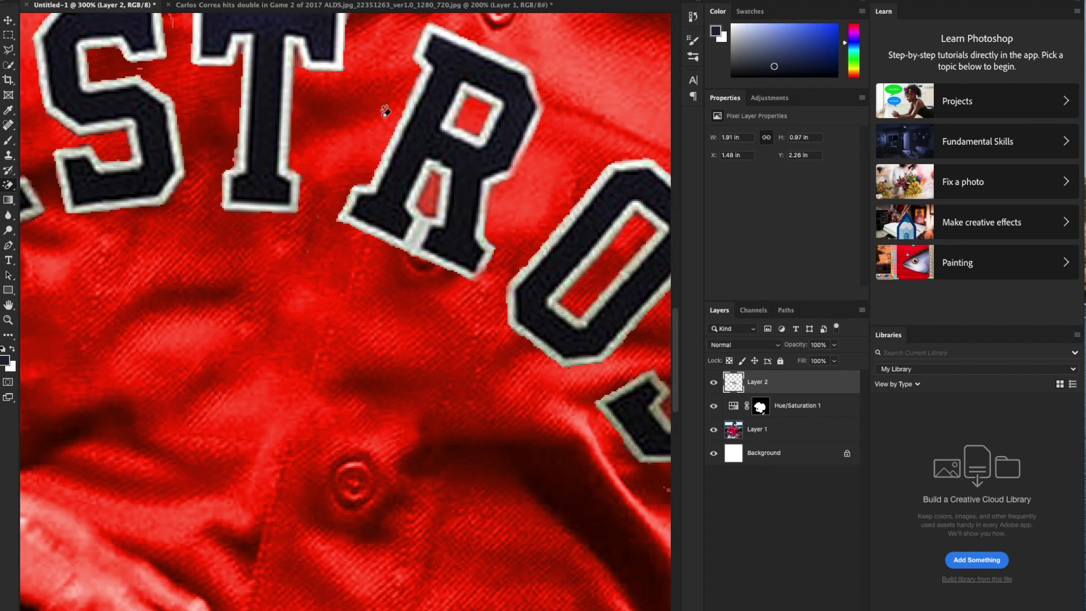
scroll(50, 98, left, 8)
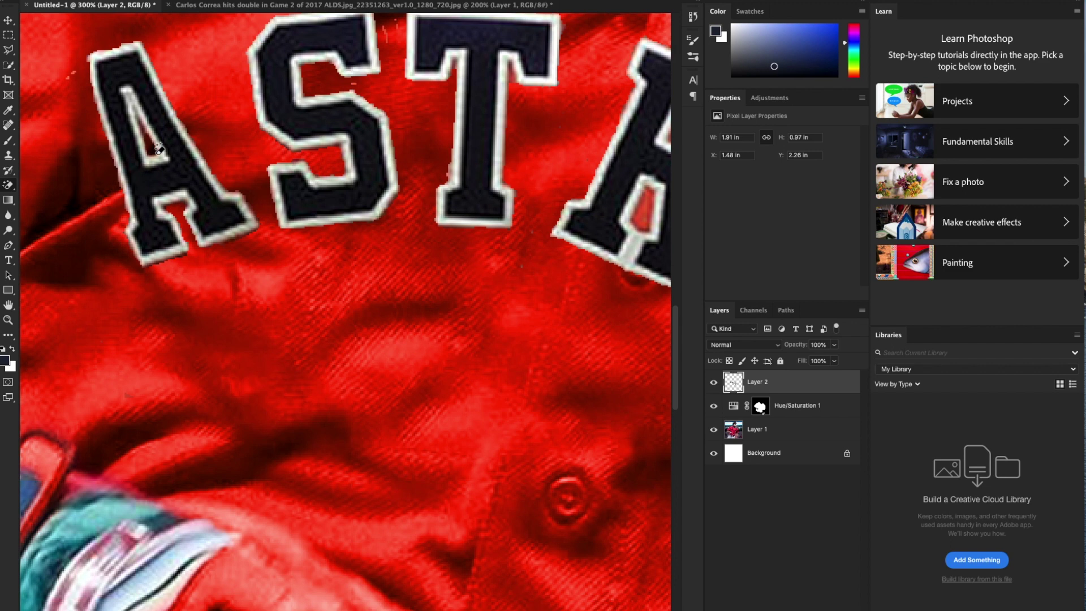
- Erase the stray specks beside the A and between the first S and T with the regular Eraser
right_click(8, 198)
click(45, 180)
scroll(102, 247, up, 5)
click(71, 243)
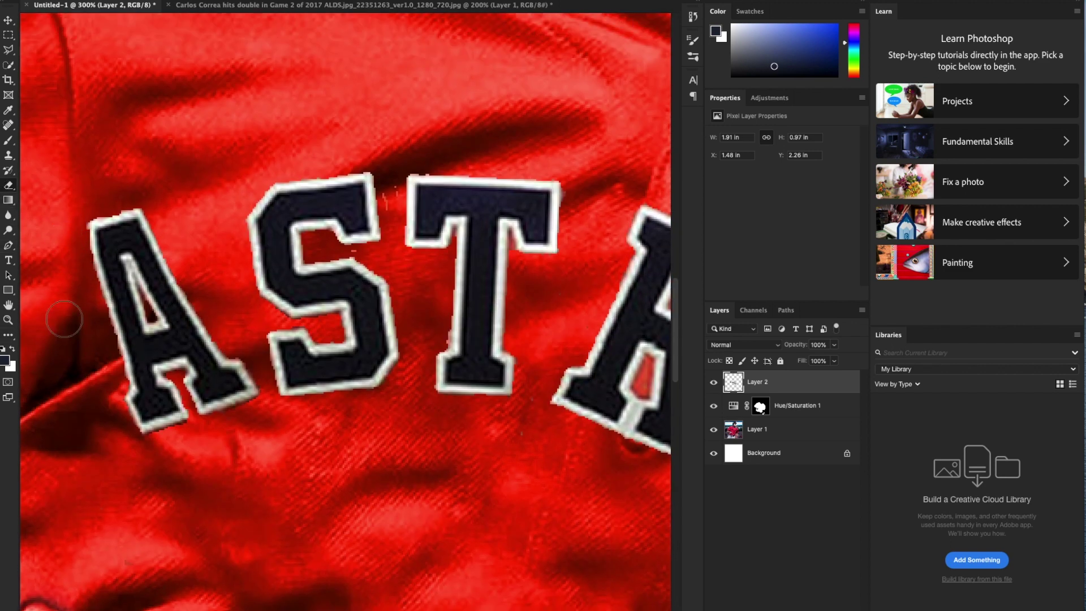
click(384, 198)
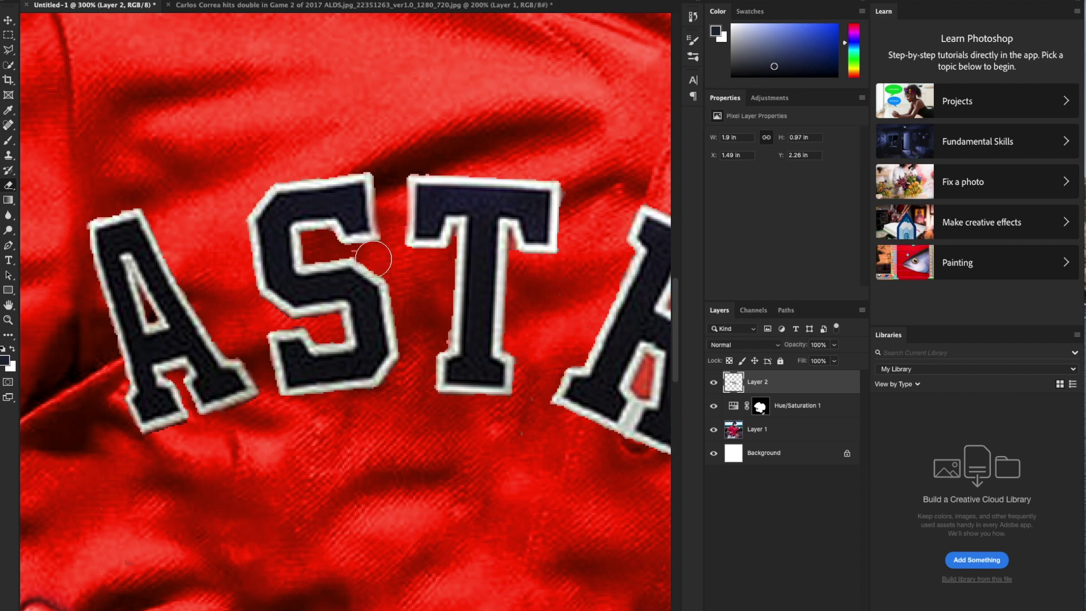
- Reduce the eraser to 6 px and clean the specks from the first S's upper opening
right_click(66, 15)
drag(70, 23, 60, 20)
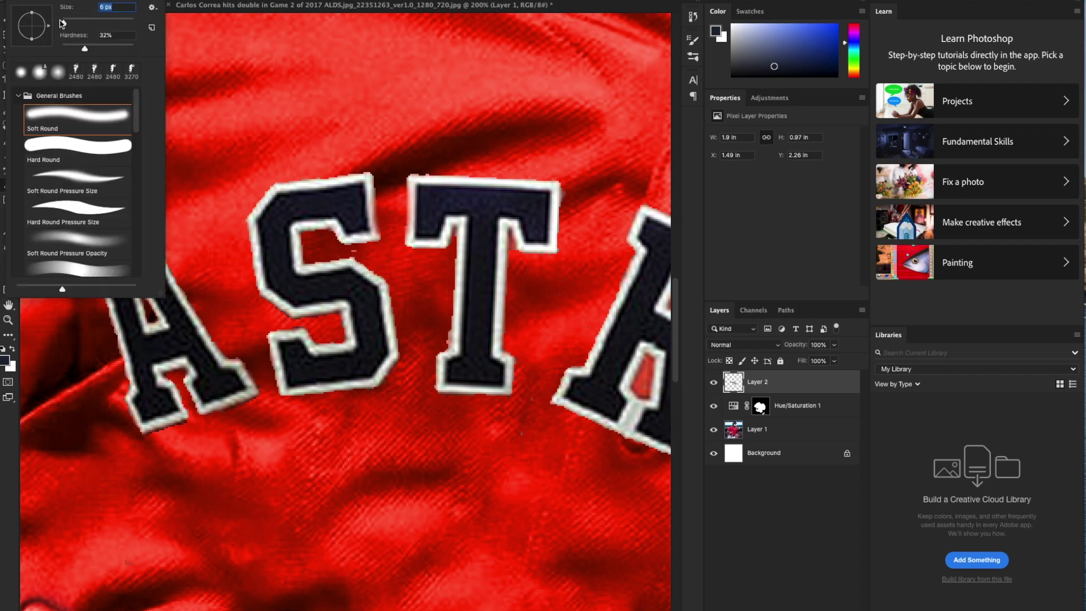
key(Return)
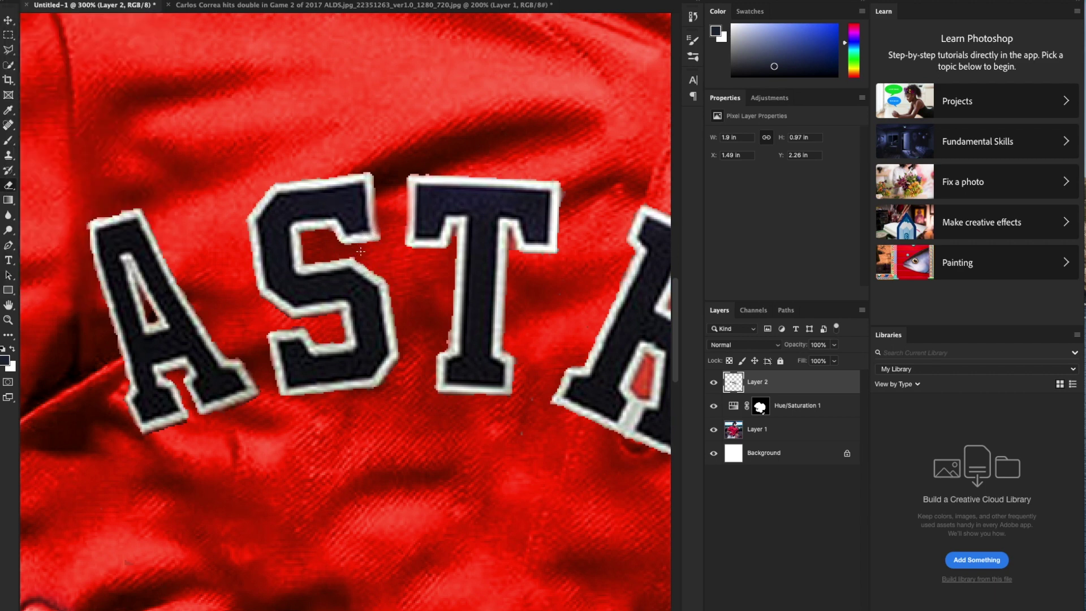
- Set the eraser size to 25 px and erase the stray specks below and beside the final S
right_click(66, 17)
drag(61, 23, 67, 23)
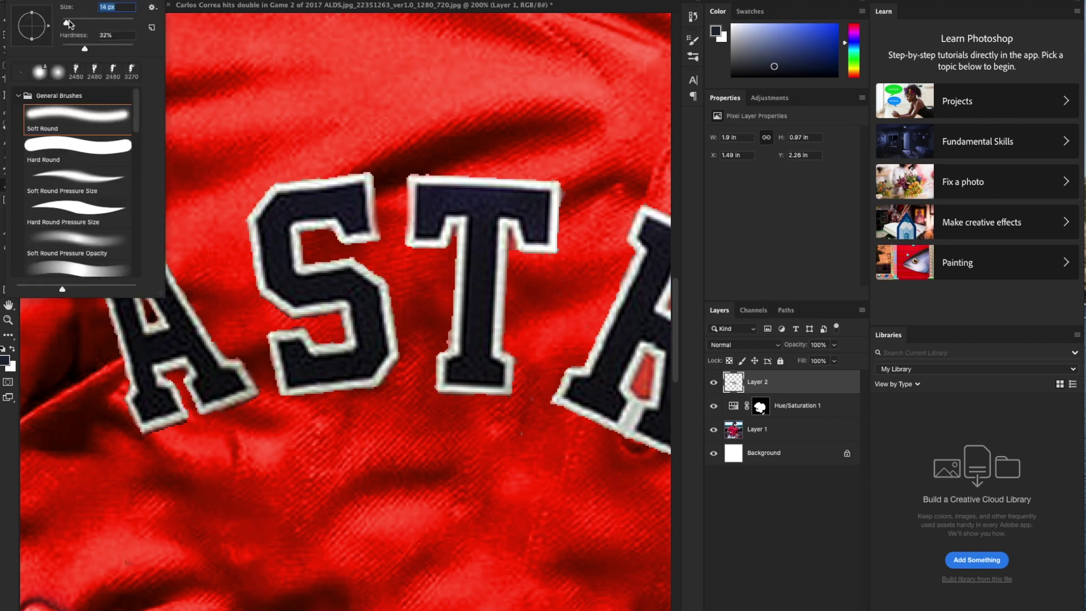
scroll(442, 195, down, 5)
scroll(441, 195, right, 10)
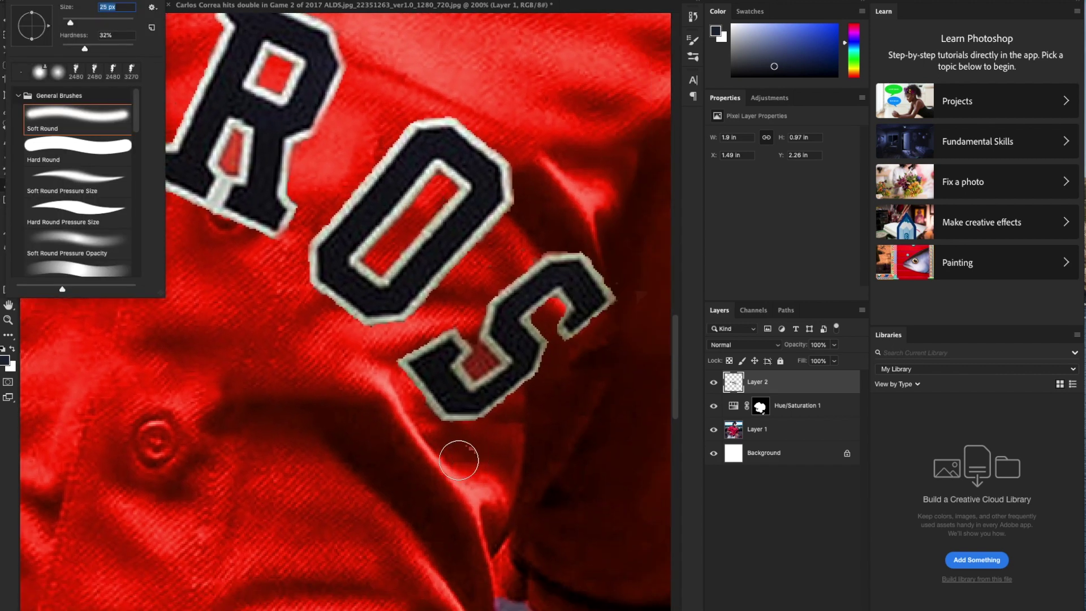
key(Return)
drag(623, 257, 584, 235)
- Start a Free Transform on the ASTROS lettering, nudge it slightly left and switch the transform to Warp mode
key(ctrl+minus)
key(ctrl+minus)
key(ctrl+minus)
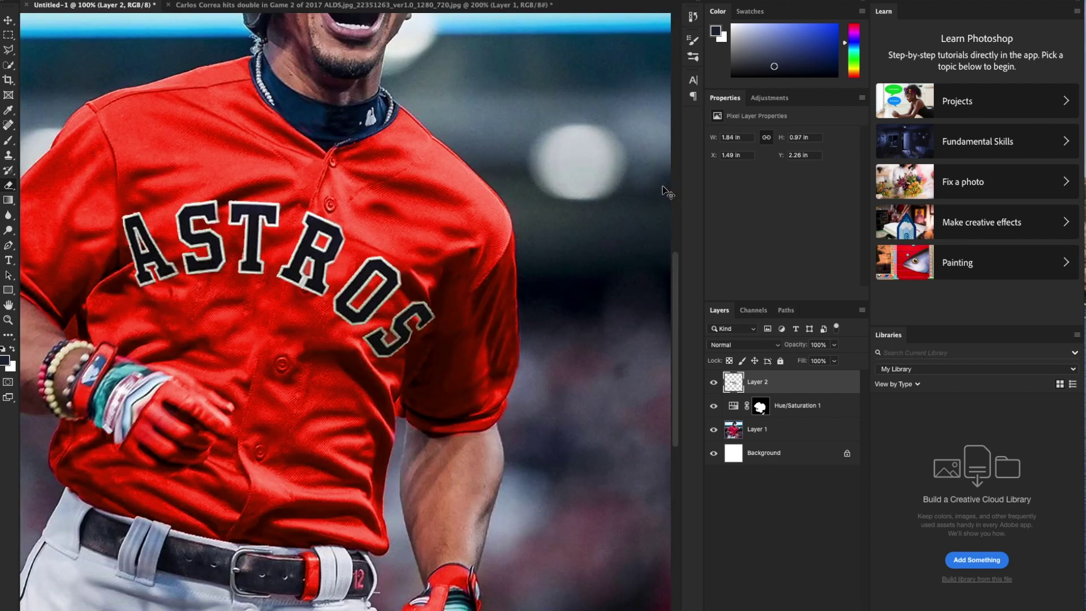
key(ctrl+plus)
key(ctrl+r)
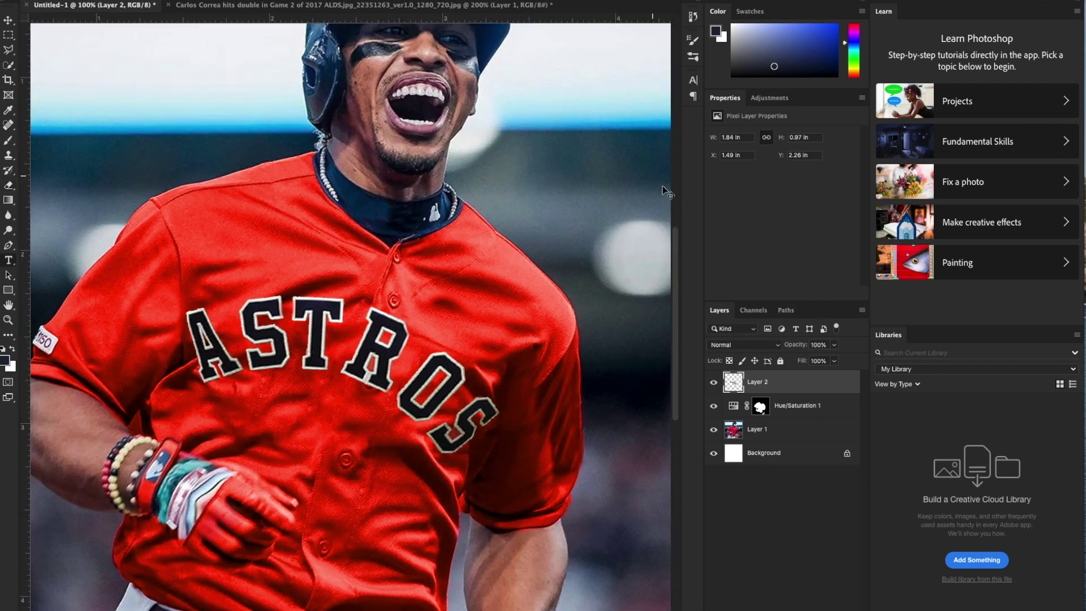
key(ctrl+t)
drag(485, 366, 481, 363)
right_click(471, 367)
click(487, 433)
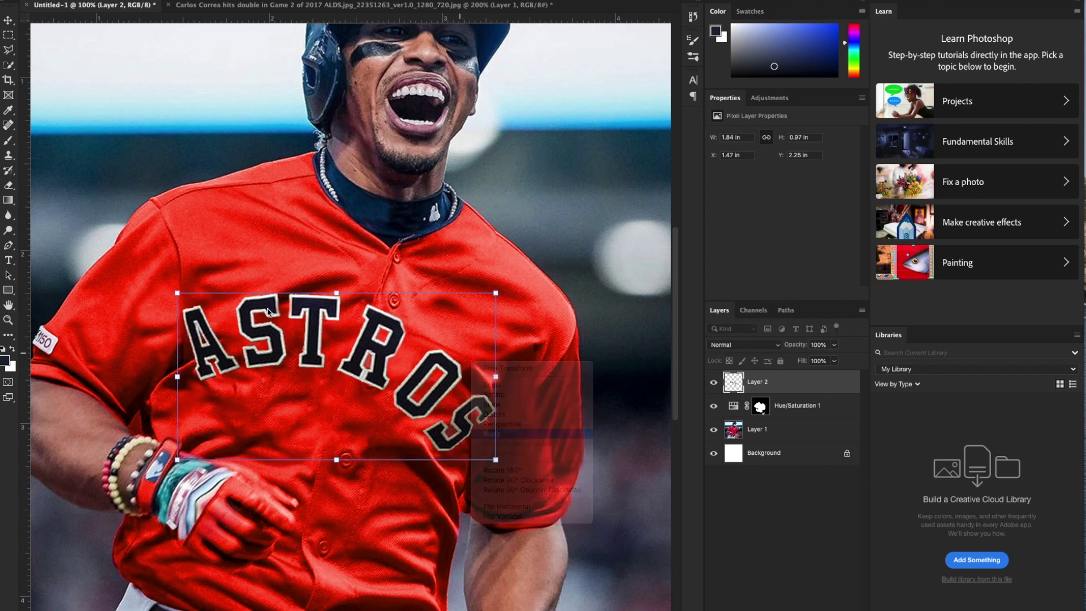
- Warp the lettering's upper corners and right edge inward and pull its lower-right corner down to follow the chest
drag(179, 293, 204, 295)
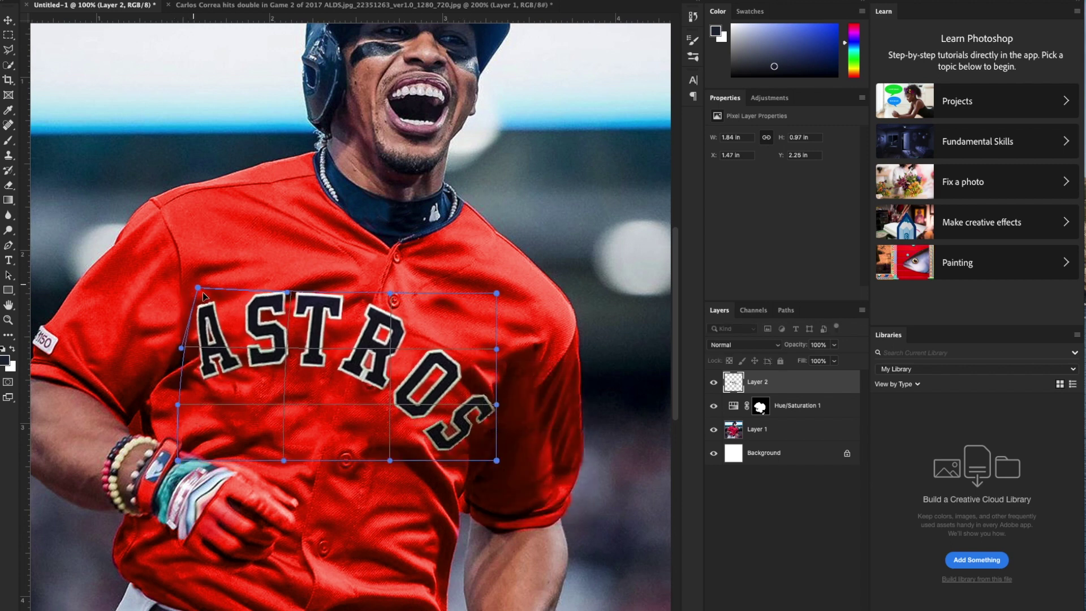
mouse_move(494, 408)
mouse_down()
mouse_move(476, 410)
mouse_move(488, 401)
mouse_up()
drag(497, 293, 462, 298)
mouse_move(497, 461)
mouse_down()
mouse_move(482, 463)
mouse_move(493, 466)
mouse_up()
drag(479, 312, 466, 319)
drag(208, 293, 193, 301)
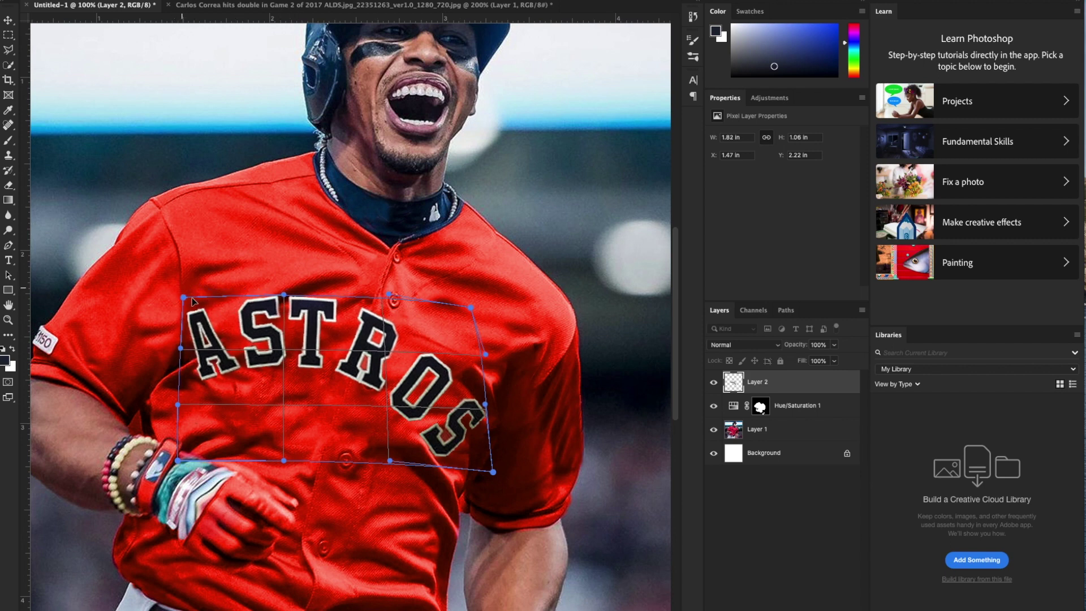
- Refine the warp by bending the top edge, lowering the bottom edge below the O and pulling the left side inward, and apply it
drag(192, 301, 209, 301)
drag(306, 300, 403, 308)
drag(498, 480, 488, 477)
drag(412, 463, 423, 496)
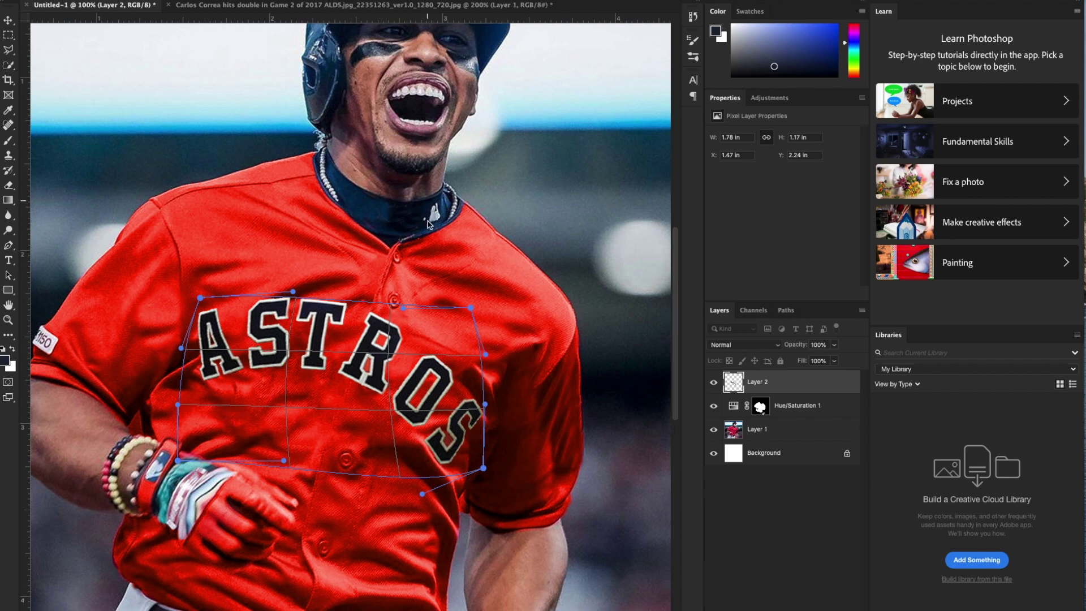
drag(234, 444, 249, 446)
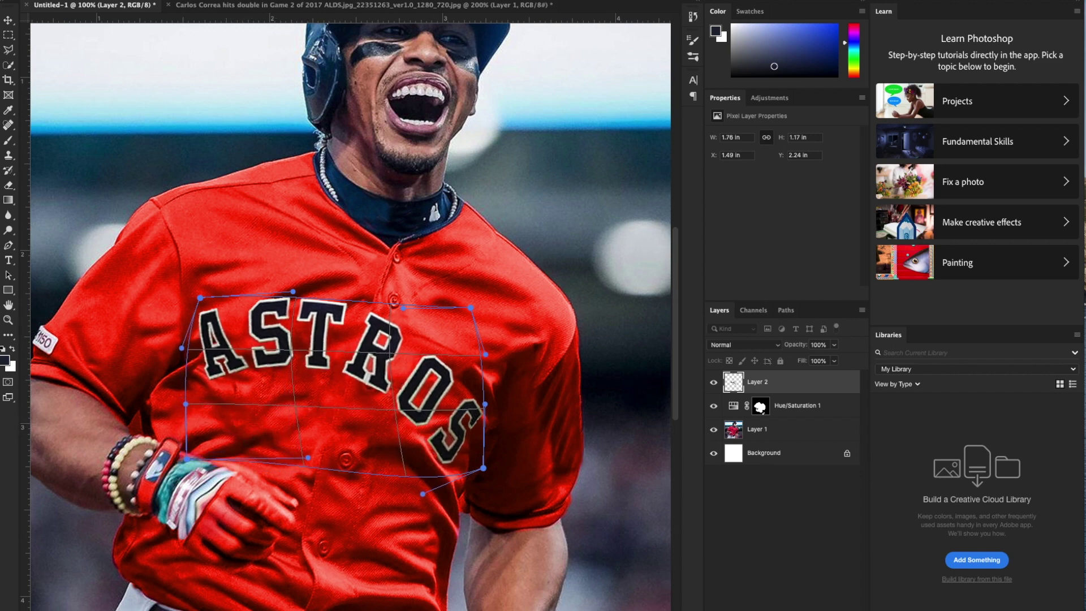
key(Return)
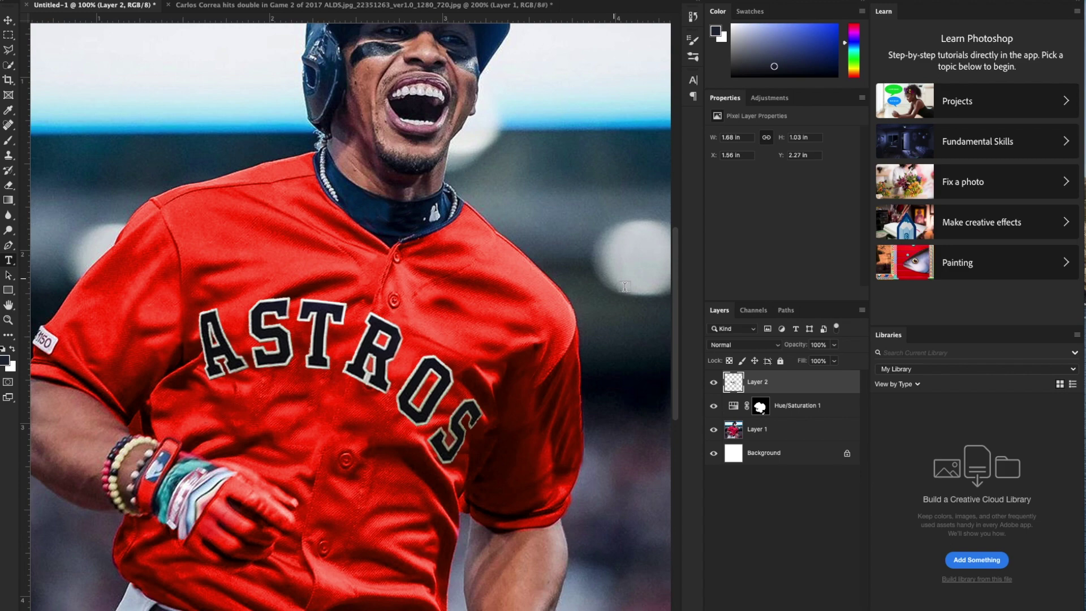
- Examine the warped ASTROS lettering on the jersey, both at full-figure view and up close
key(ctrl+minus)
key(ctrl+minus)
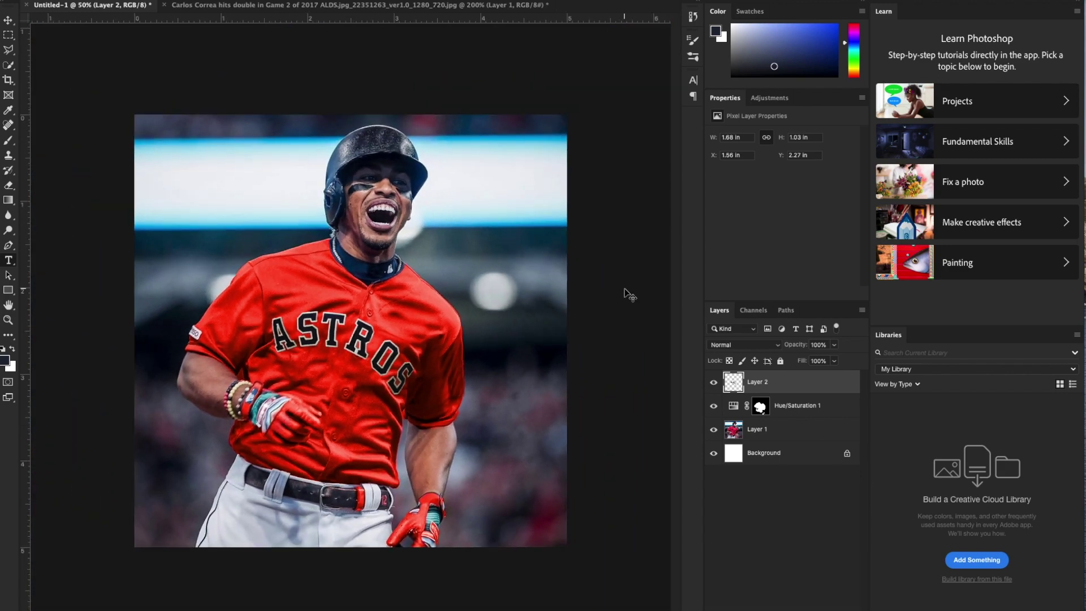
key(ctrl+plus)
key(ctrl+plus)
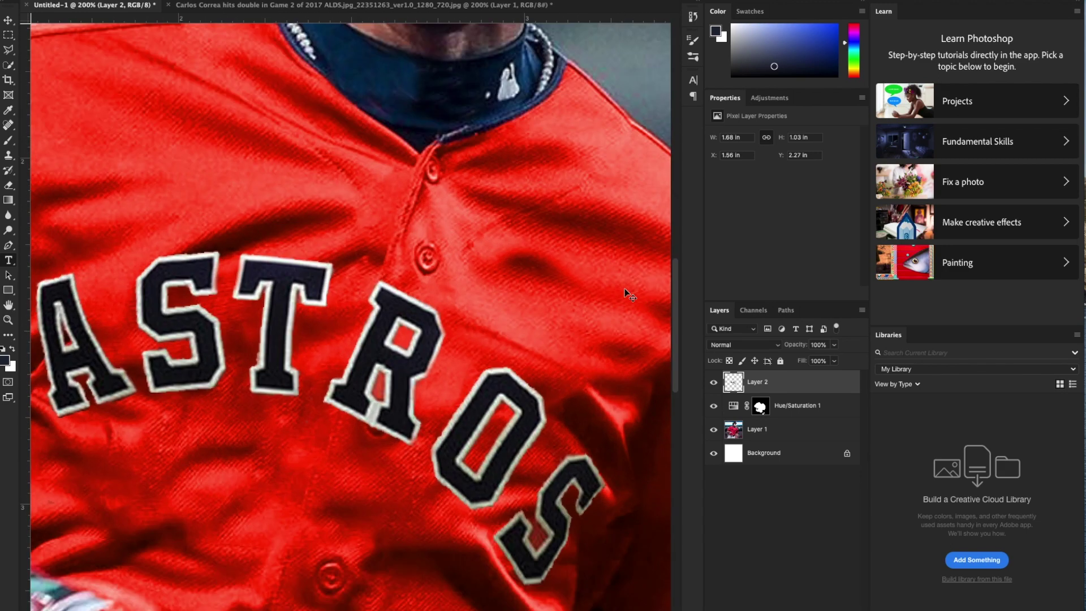
click(763, 430)
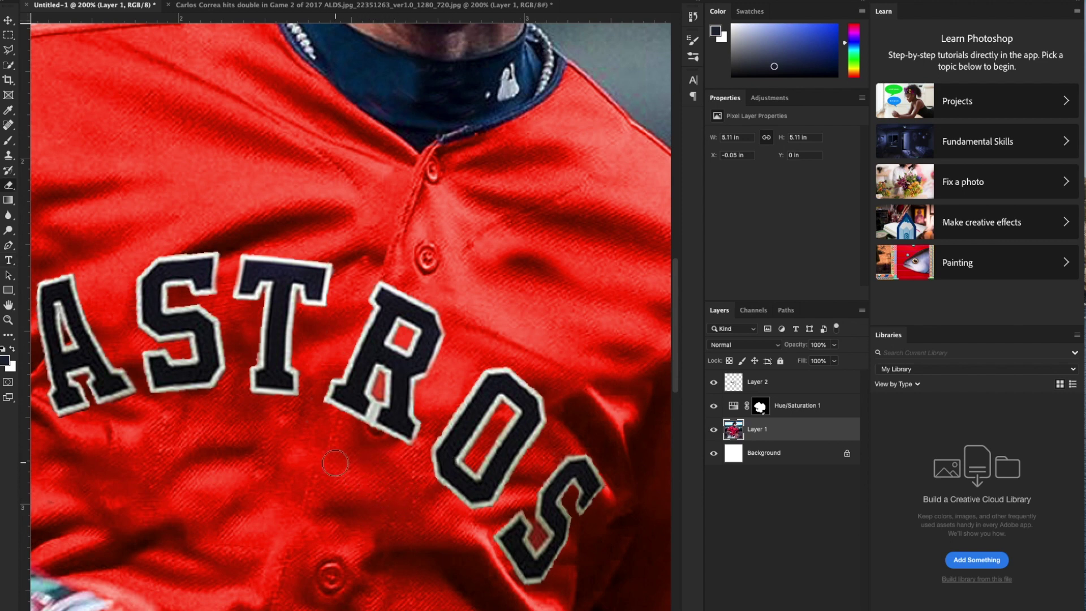
key(v)
key(e)
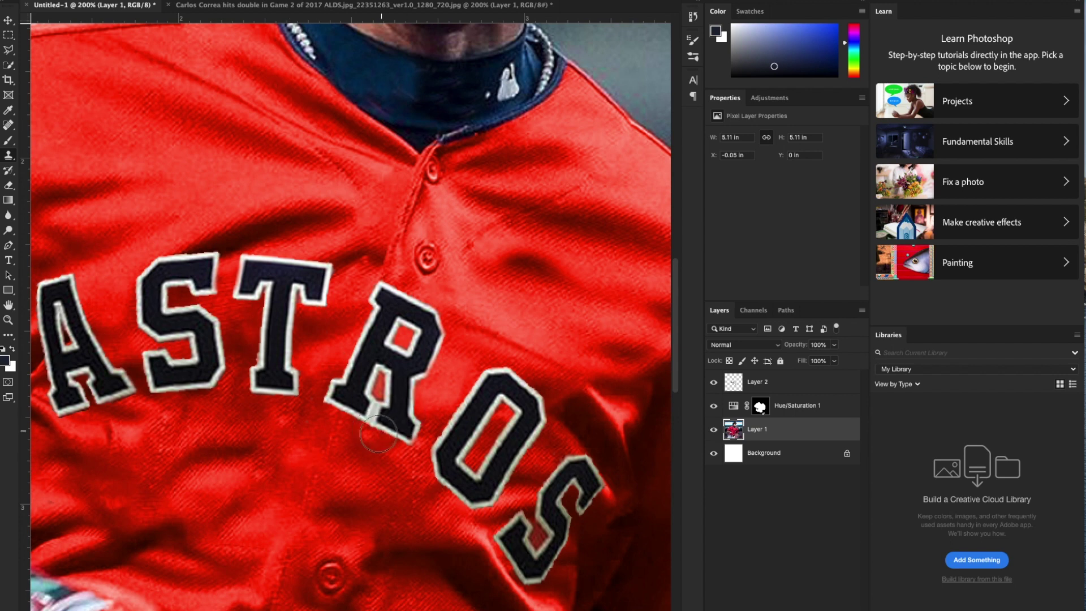
key(ctrl+minus)
key(ctrl+minus)
key(v)
- In the Astros reference photo, outline the round sleeve patch with the Pen tool and turn the path into a selection
key(ctrl+Tab)
scroll(464, 263, down, 3)
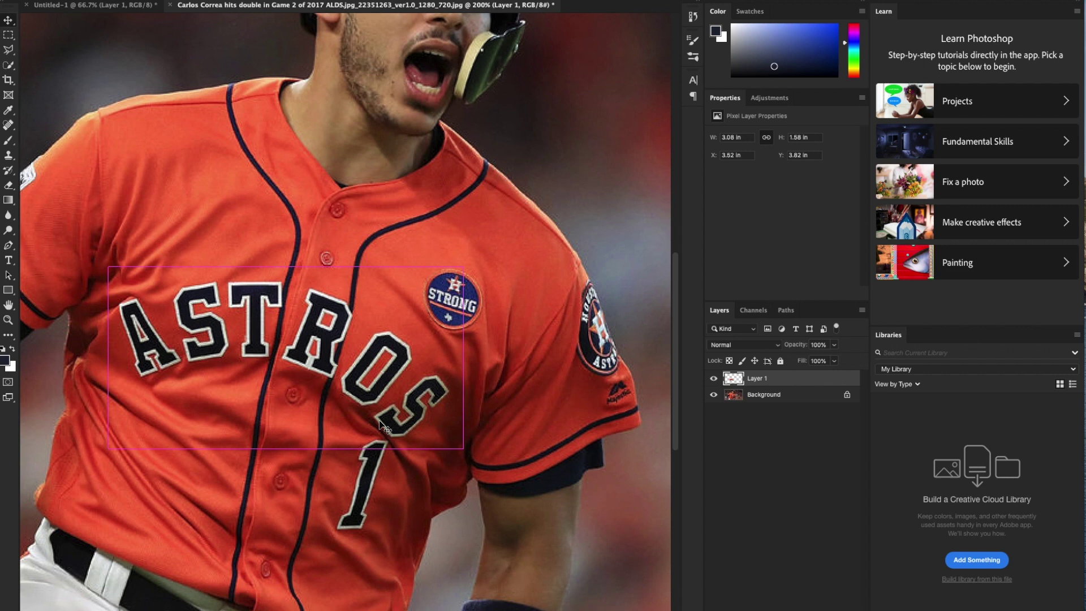
scroll(340, 453, right, 6)
scroll(310, 506, up, 3)
scroll(308, 502, left, 2)
key(ctrl+plus)
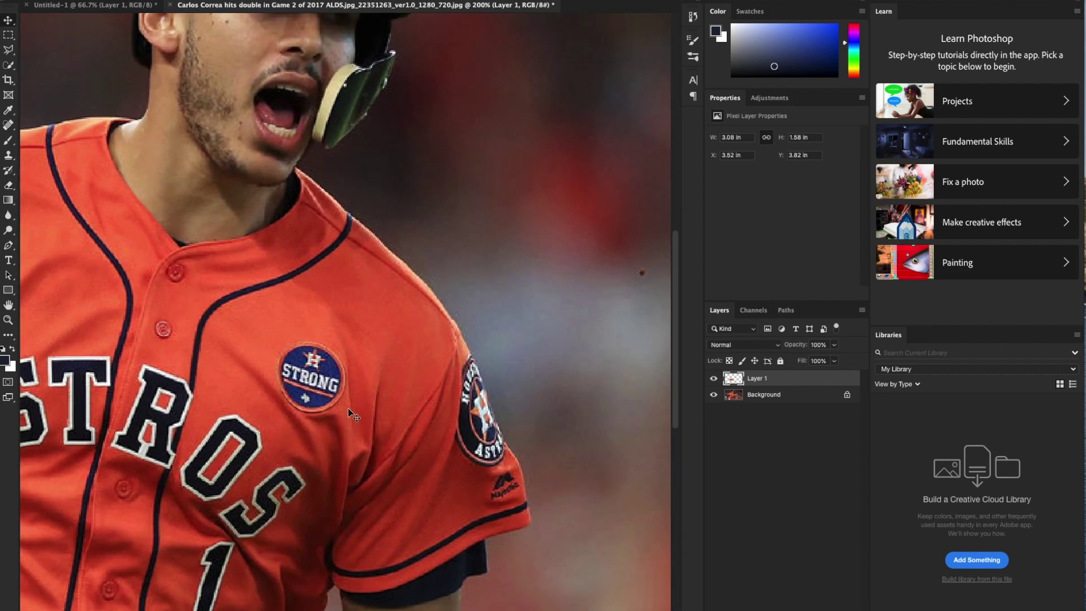
drag(484, 484, 474, 442)
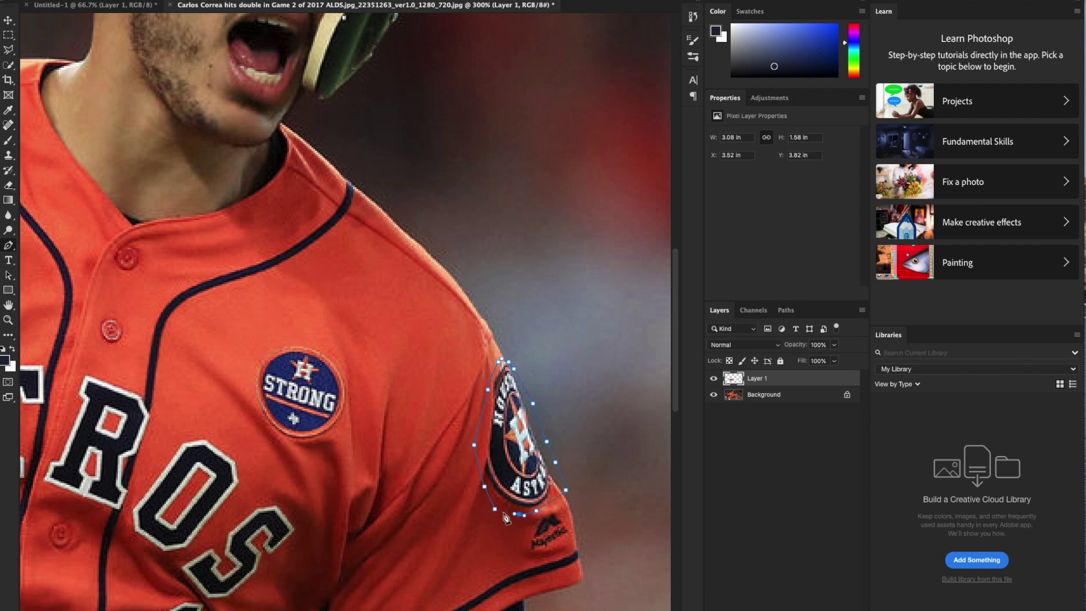
right_click(511, 493)
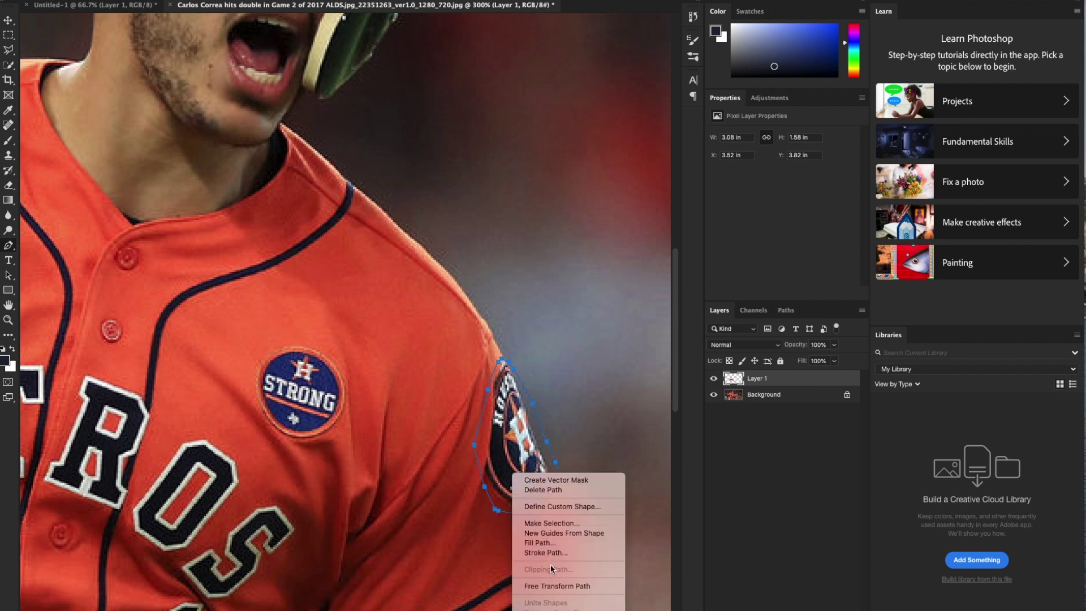
click(559, 524)
key(Return)
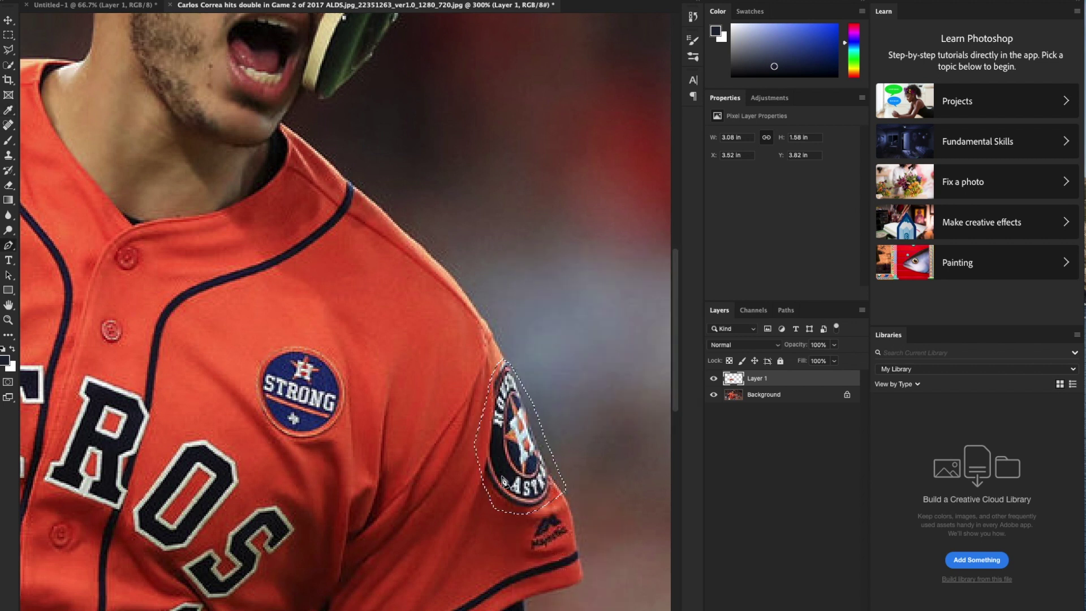
- Copy the selected sleeve patch from the Background layer to a new layer and bring it onto the player's sleeve in Untitled-1
right_click(508, 460)
key(ctrl+j)
click(686, 204)
click(767, 395)
key(ctrl+j)
drag(455, 450, 521, 416)
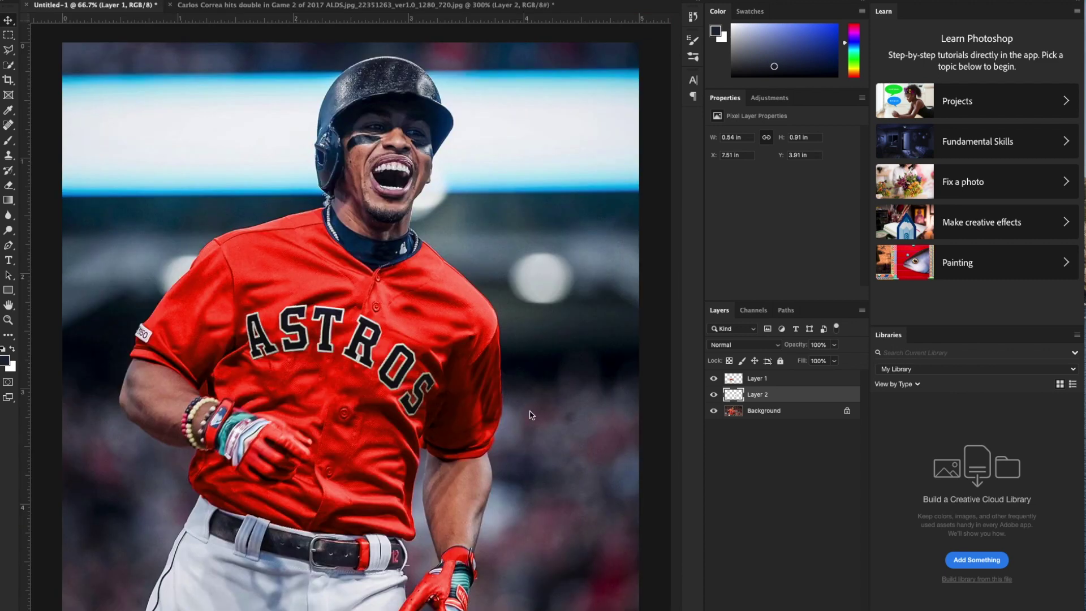
mouse_move(507, 375)
mouse_down()
mouse_move(512, 352)
mouse_move(502, 372)
mouse_up()
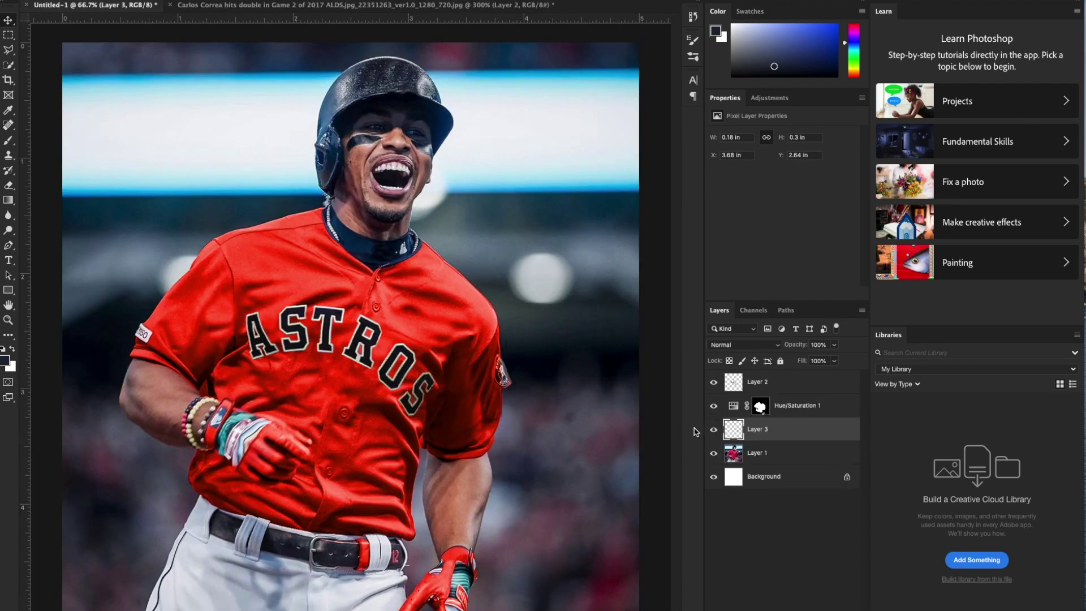
- Place the patch layer above Layer 2, then enlarge, rotate and fit the patch to the sleeve's outer edge
drag(788, 425, 733, 378)
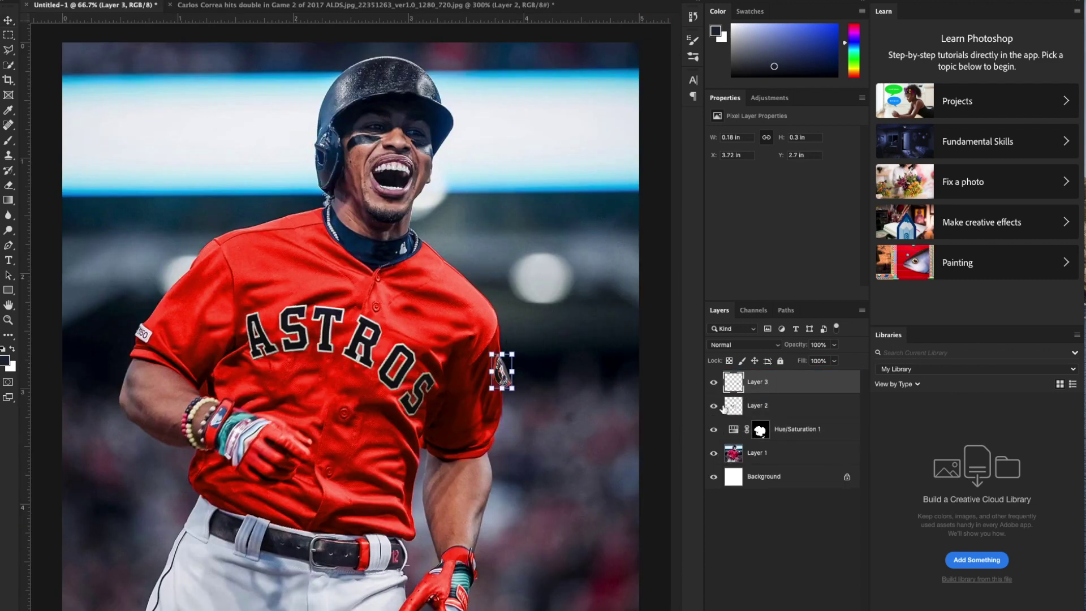
drag(541, 362, 526, 347)
key(ctrl+equal)
scroll(452, 374, right, 3)
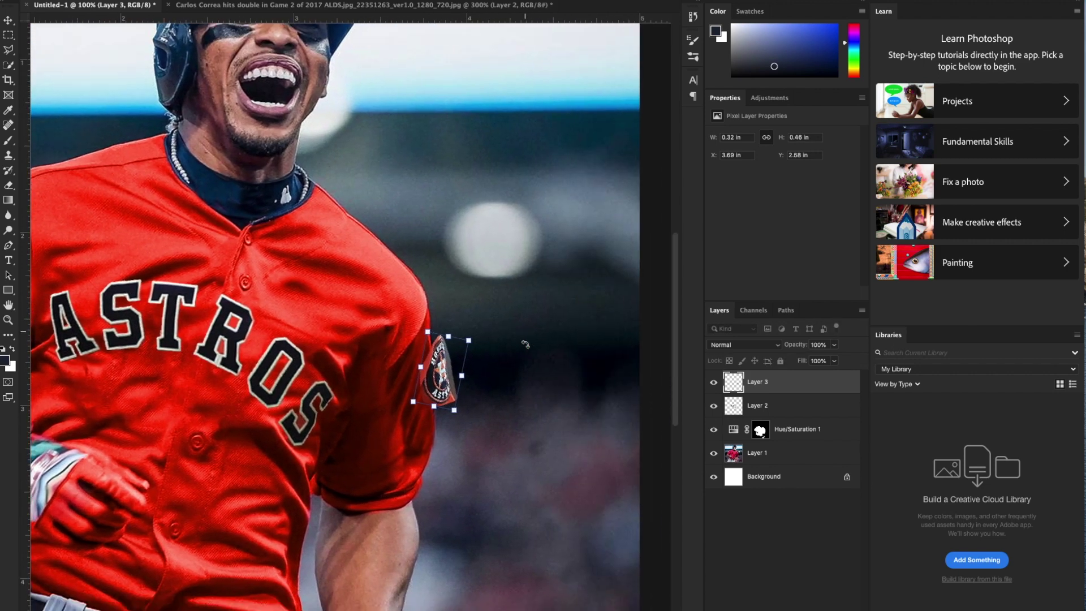
drag(413, 378, 427, 382)
mouse_move(459, 347)
mouse_down()
mouse_move(477, 341)
mouse_move(462, 344)
mouse_up()
key(Return)
- Try to clear the leftover orange fabric and grey background around the sleeve patch with the Magic Eraser tool
key(e)
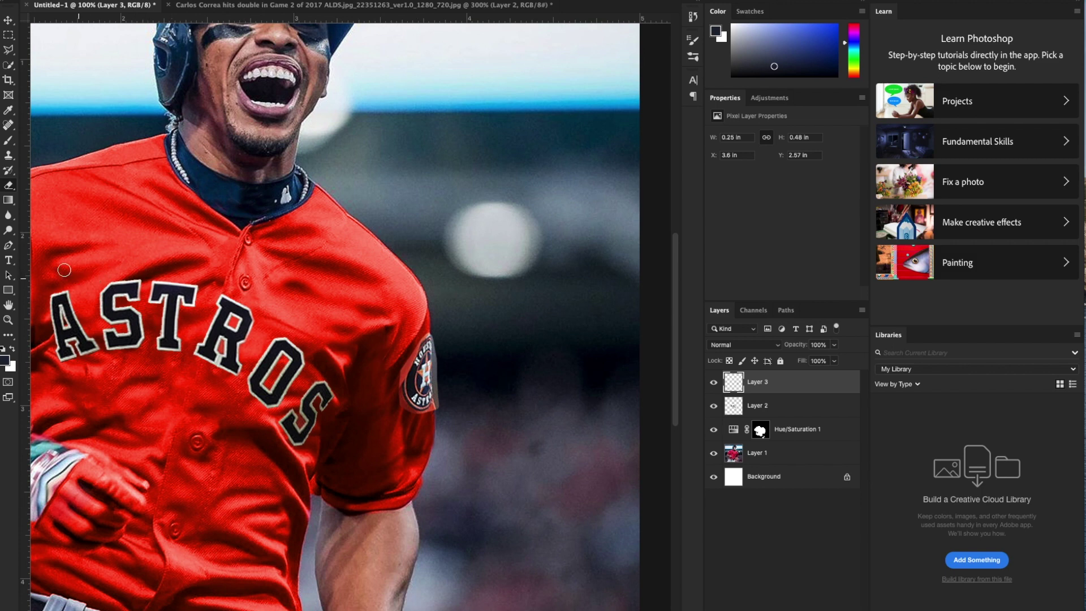
mouse_move(10, 202)
mouse_down()
mouse_move(27, 209)
mouse_move(15, 187)
mouse_move(60, 197)
mouse_up()
click(441, 364)
scroll(448, 392, up, 4)
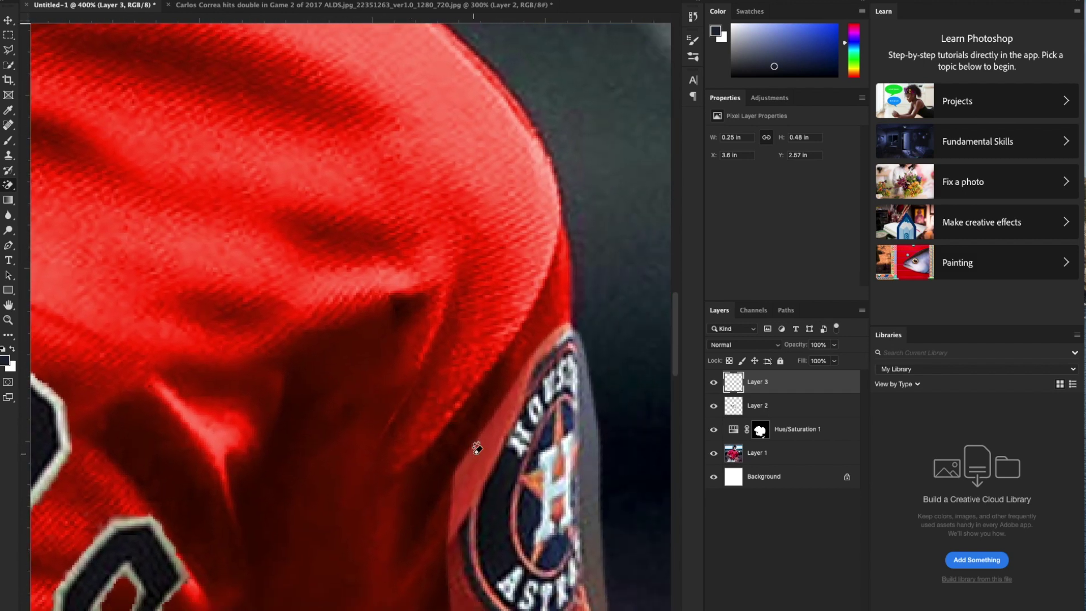
click(477, 448)
click(558, 331)
click(581, 338)
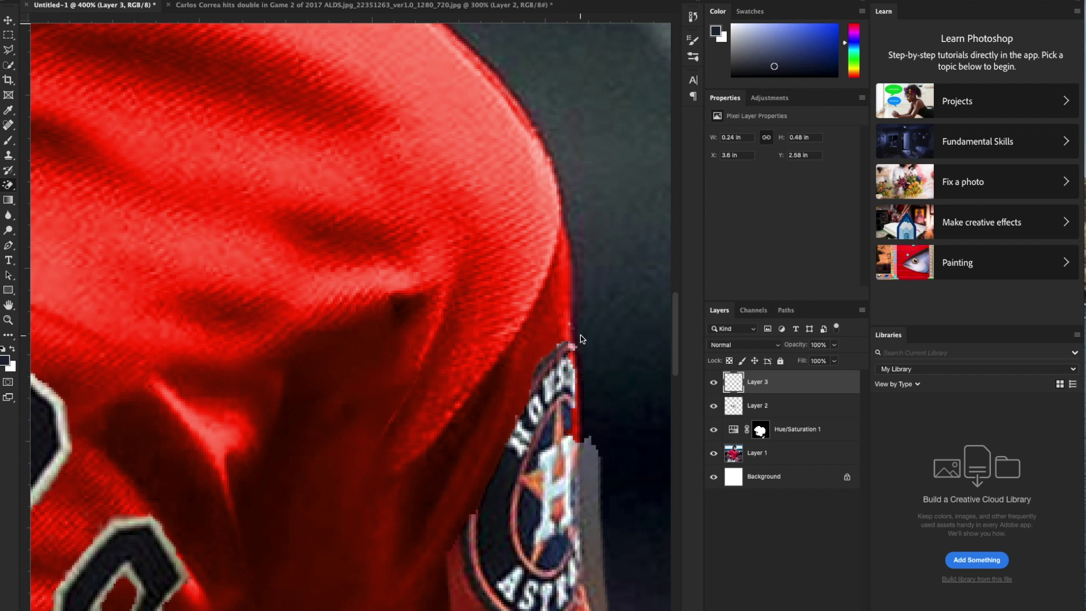
scroll(614, 417, right, 4)
scroll(614, 417, down, 3)
click(467, 427)
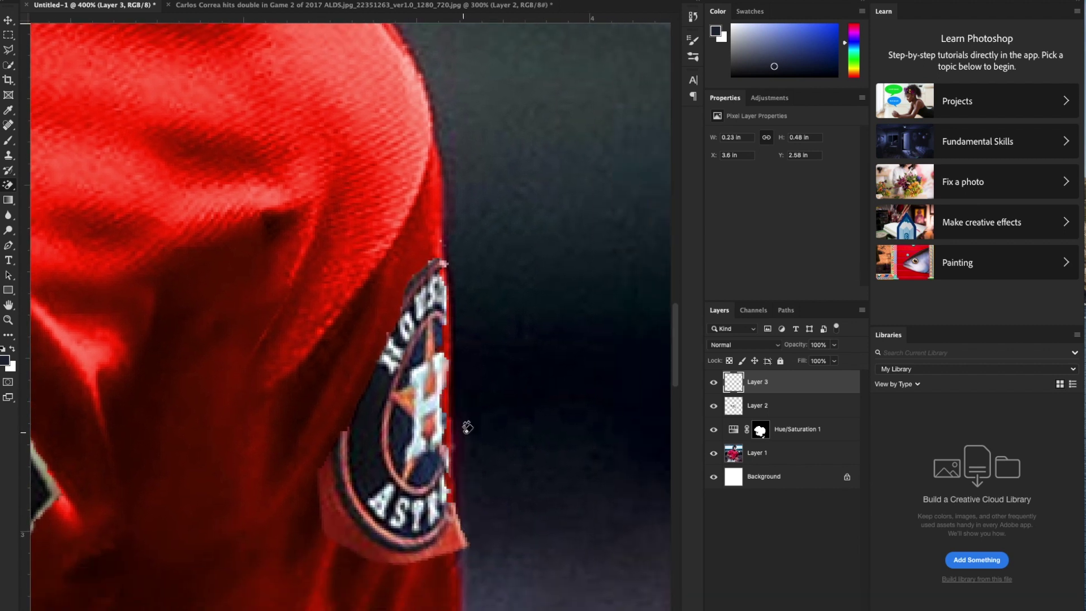
click(460, 532)
click(456, 516)
click(341, 529)
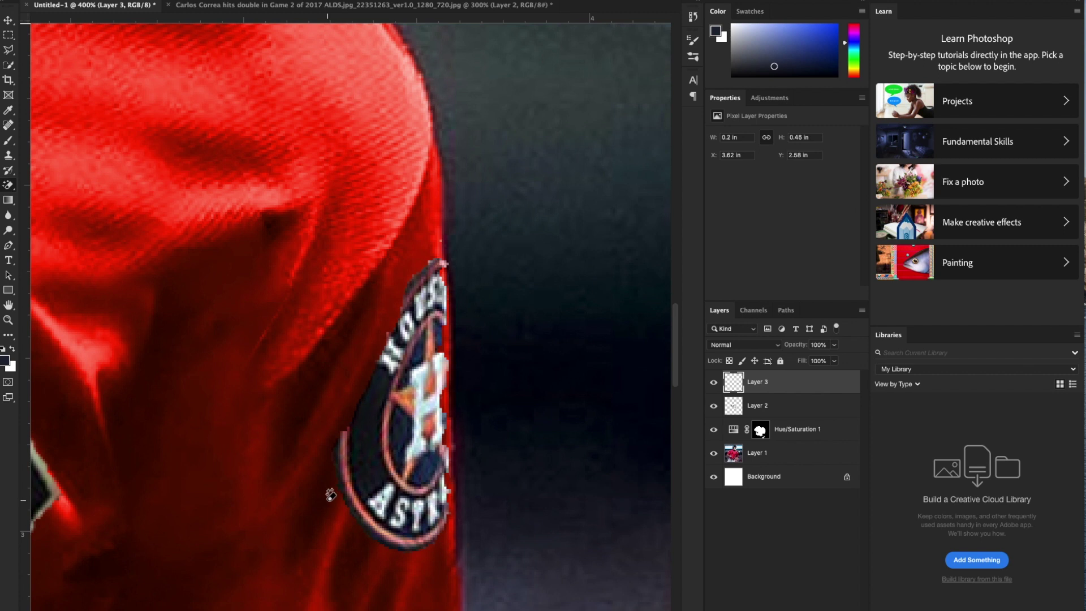
- Undo the Magic Eraser removals around the sleeve patch
key(ctrl+z)
key(ctrl+z)
key(ctrl+z)
key(ctrl+z)
key(ctrl+z)
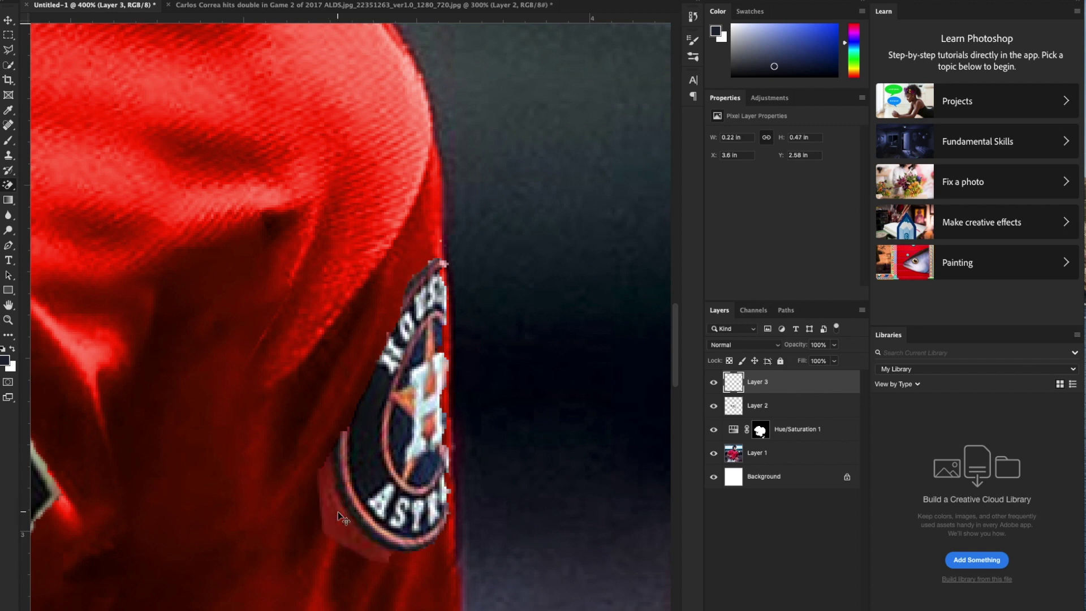
key(ctrl+z)
- Remove the leftover orange fabric and grey background all around the sleeve patch with the Magic Eraser tool
click(347, 392)
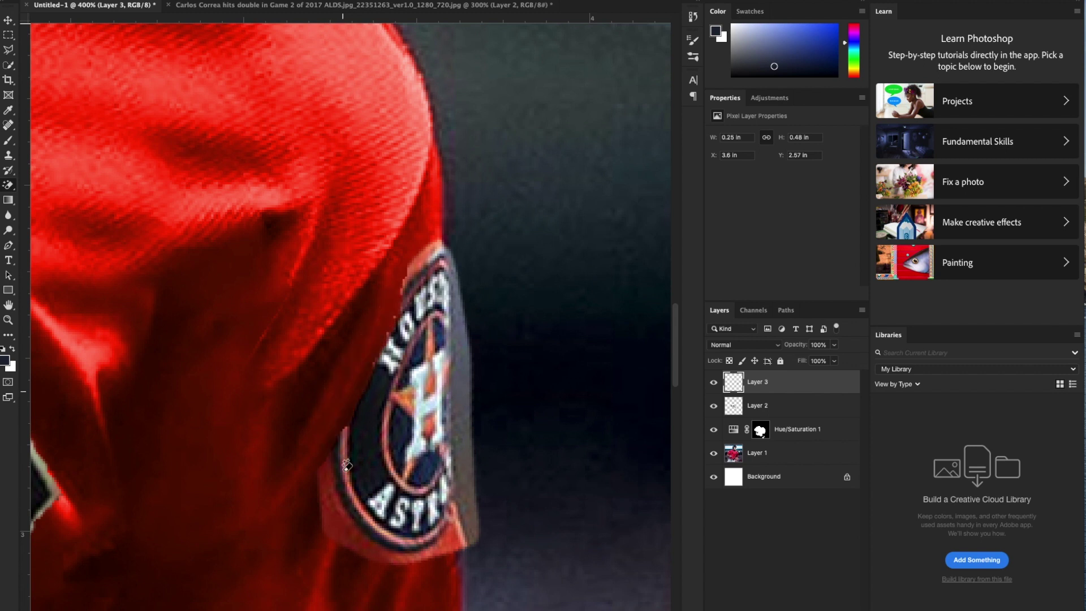
click(332, 530)
click(469, 489)
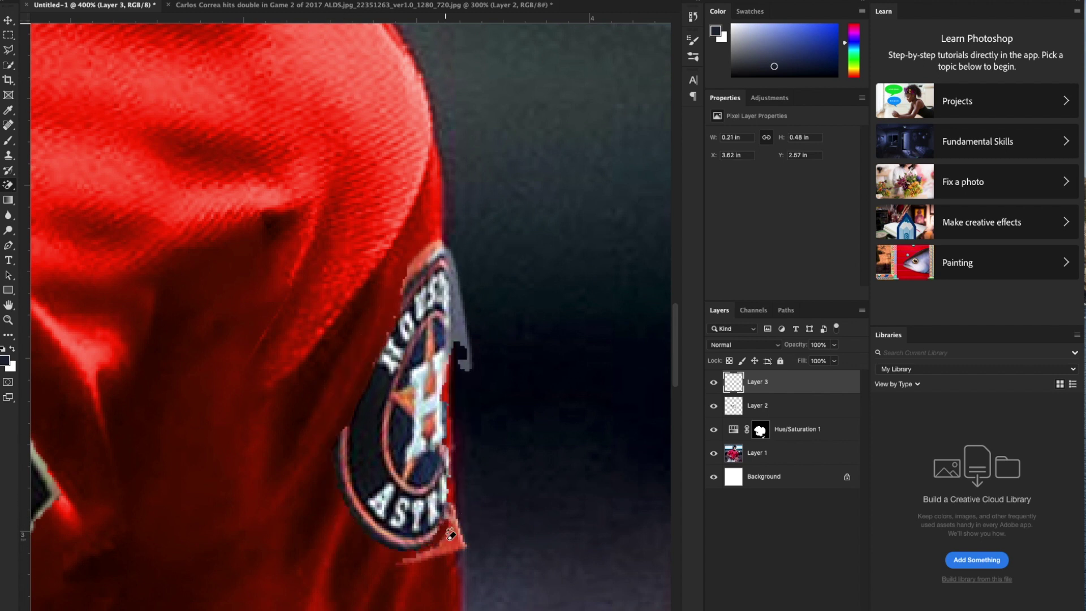
drag(452, 541, 419, 556)
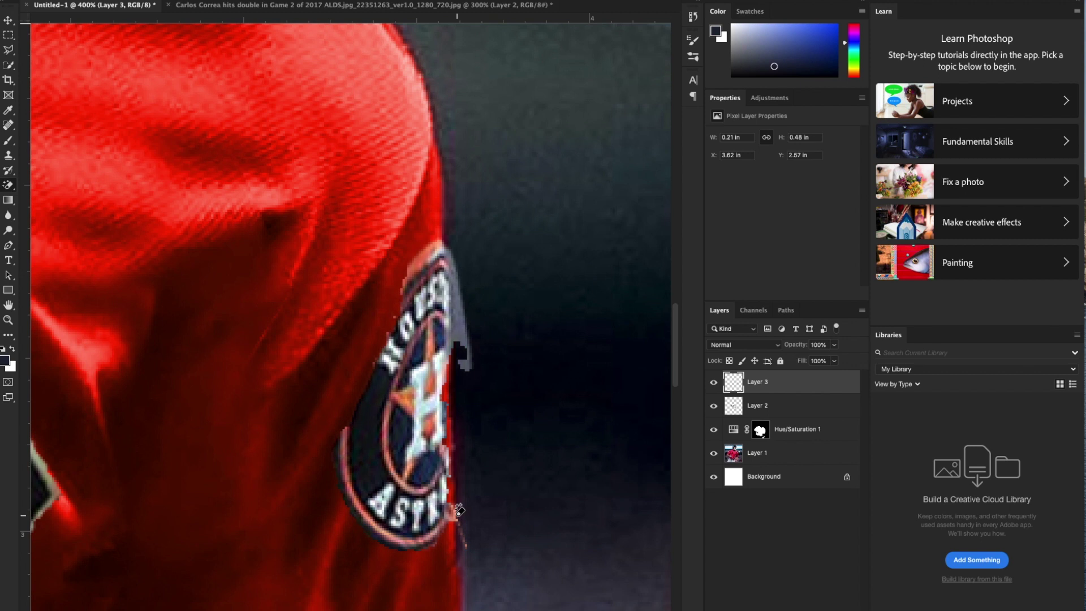
mouse_move(461, 328)
mouse_down()
mouse_move(430, 247)
mouse_move(412, 274)
mouse_up()
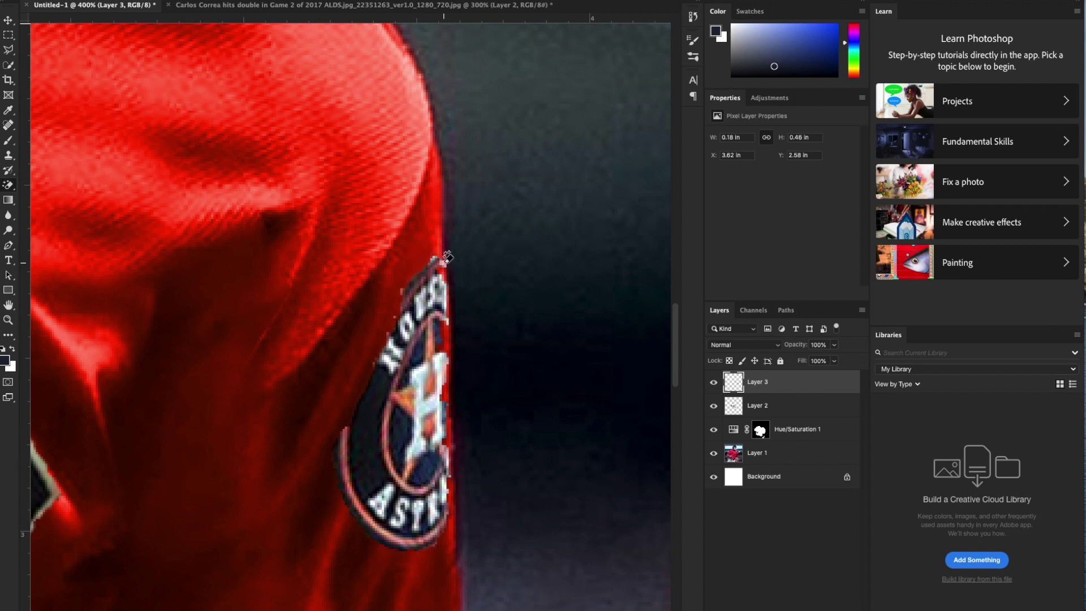
- Try moving the sleeve patch up to the sleeve's outer edge and warping its outer side inward
key(v)
drag(387, 462, 403, 449)
key(ctrl+t)
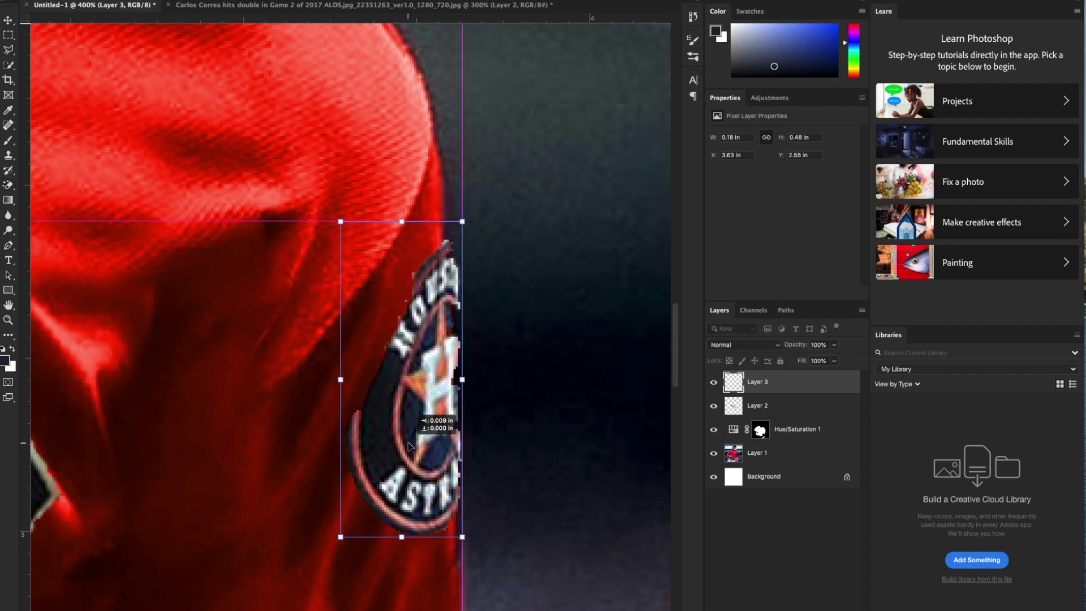
right_click(417, 440)
click(447, 512)
drag(461, 230, 457, 239)
drag(465, 331, 465, 339)
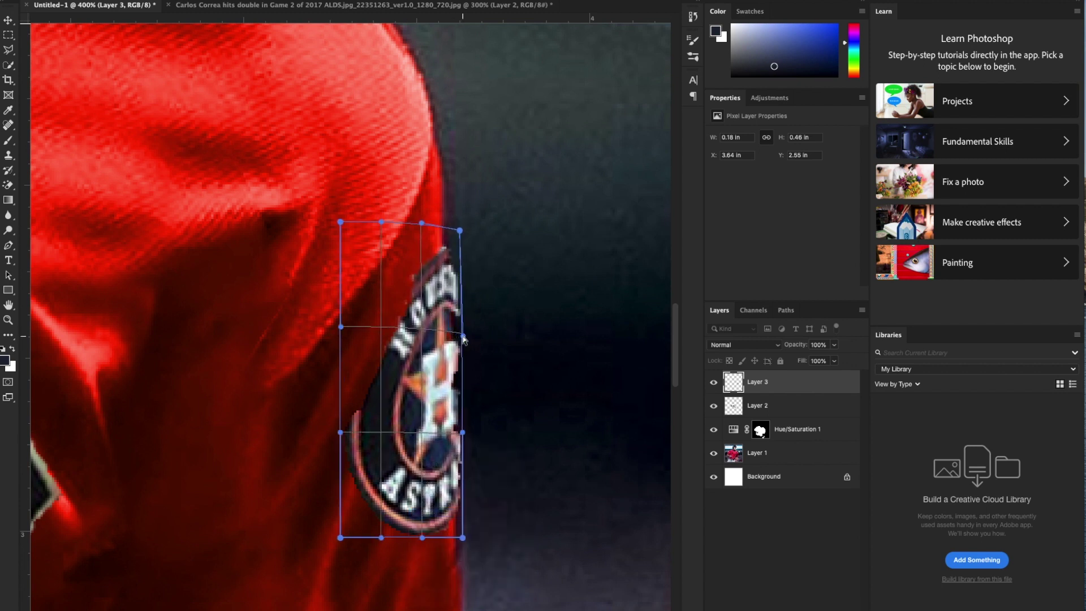
drag(461, 441, 455, 439)
mouse_move(460, 231)
mouse_down()
mouse_move(449, 229)
mouse_move(461, 241)
mouse_up()
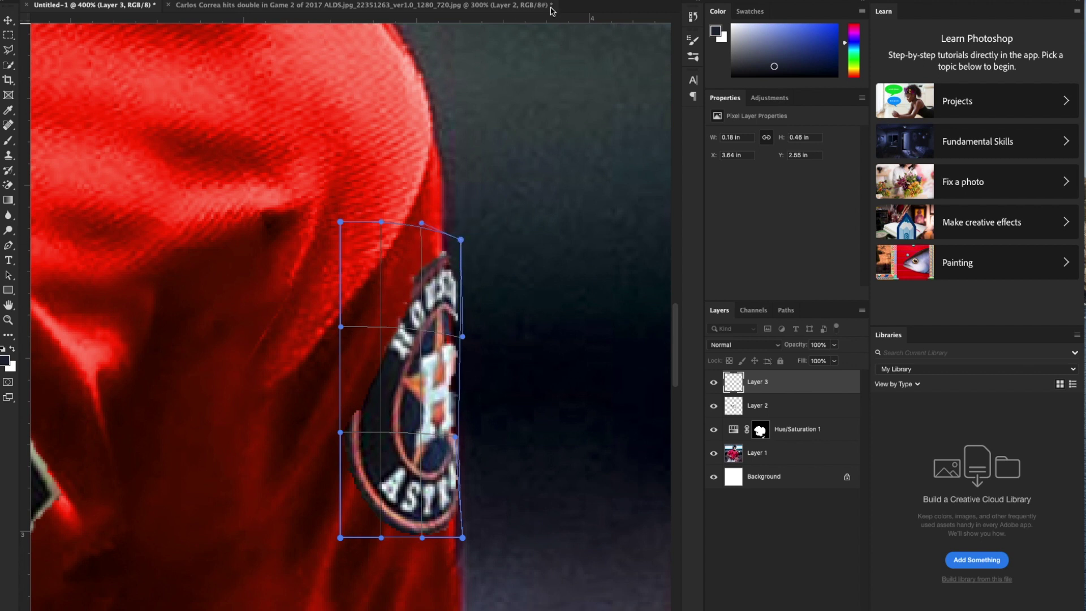
key(Return)
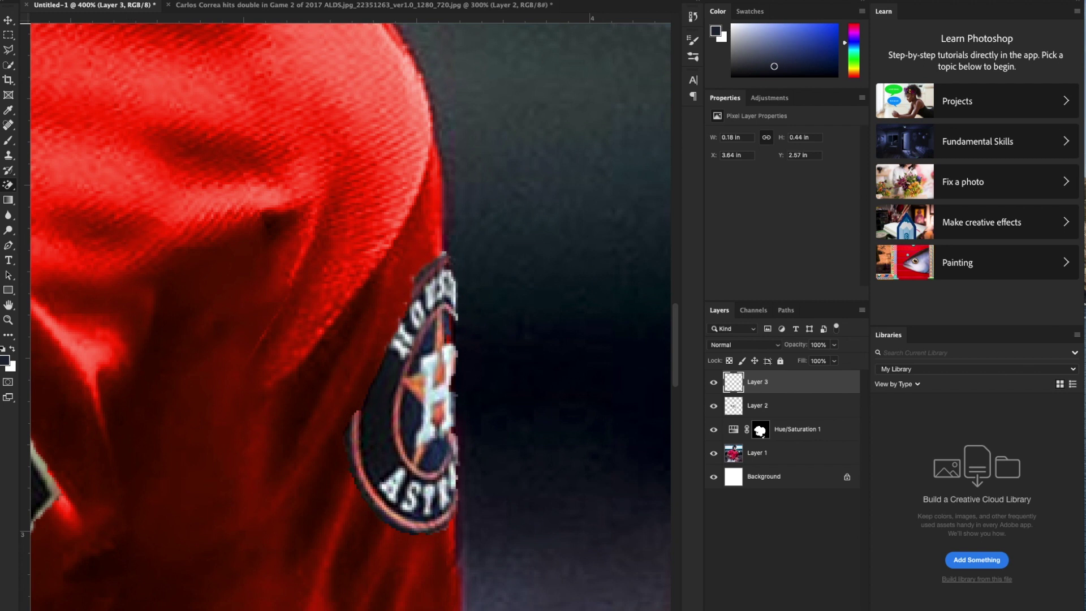
- Switch back to the standard Eraser tool and undo the move and warp of the sleeve patch
key(Escape)
right_click(9, 186)
click(57, 185)
key(ctrl+z)
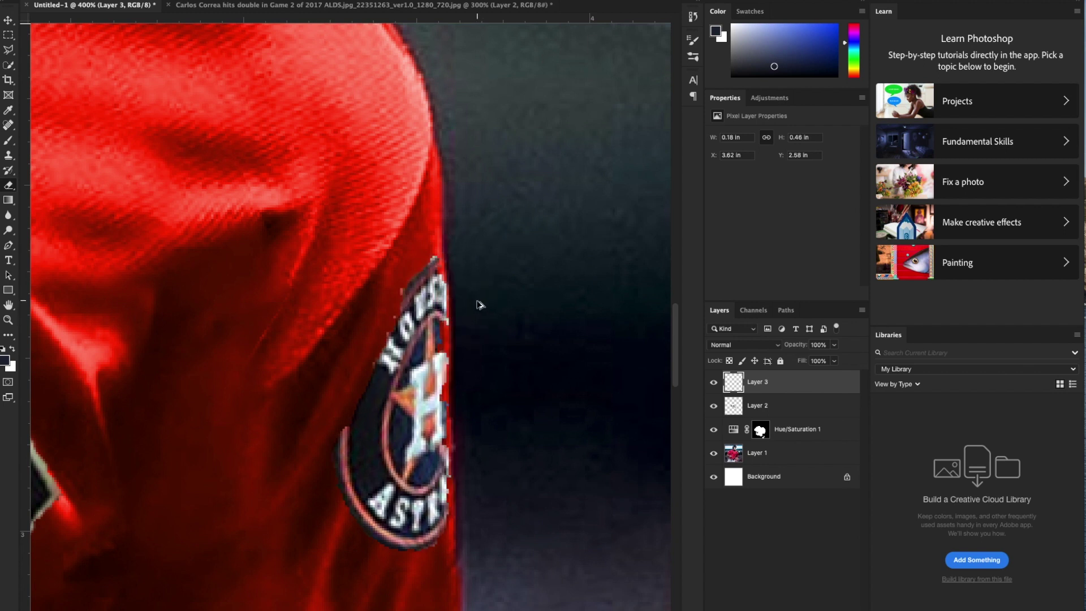
- Free-transform the patch up to the sleeve's outer edge, warp its outer corners inward to follow the sleeve, and apply it
key(ctrl+t)
drag(433, 307, 447, 293)
right_click(447, 293)
click(472, 362)
drag(463, 225, 459, 229)
drag(462, 516, 456, 508)
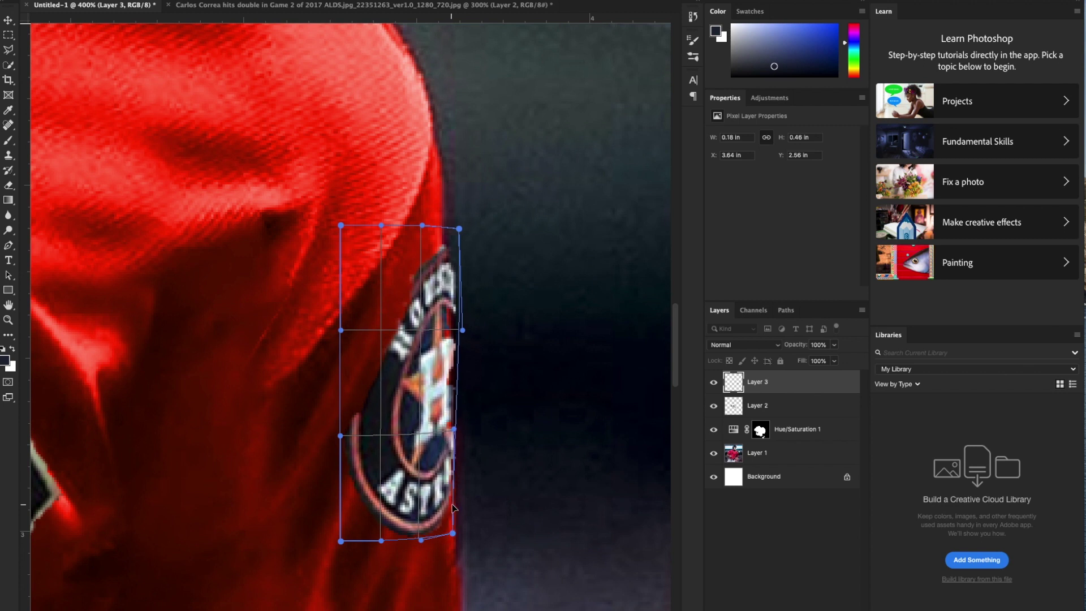
key(Return)
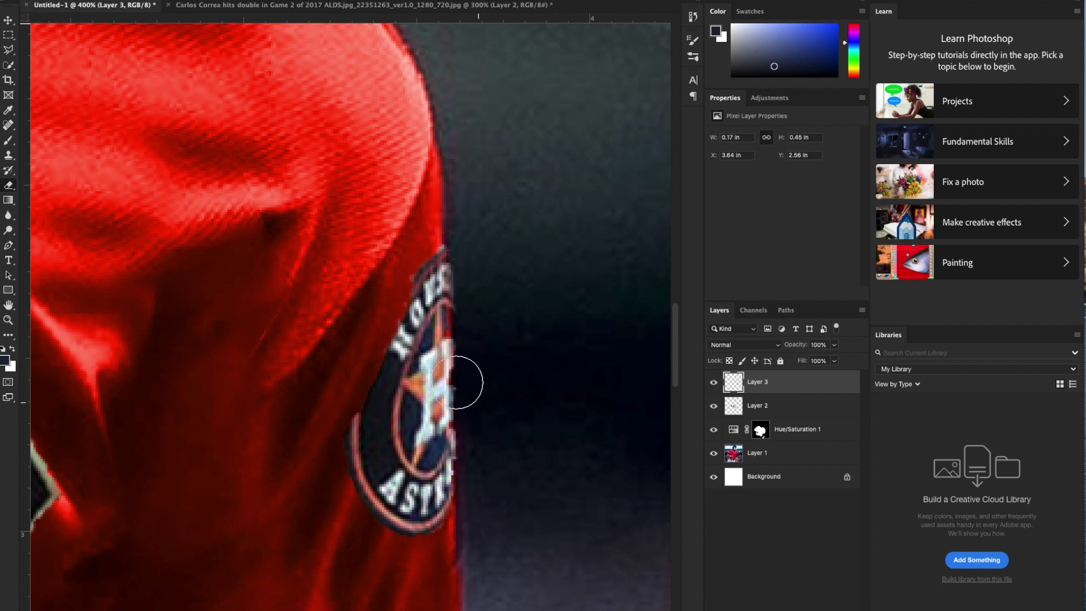
- Try cloning dark patch fabric along the patch's outer edge above the H with a smaller Clone Stamp brush, then undo it
click(67, 0)
drag(70, 22, 64, 22)
click(383, 406)
drag(449, 313, 450, 348)
key(ctrl+z)
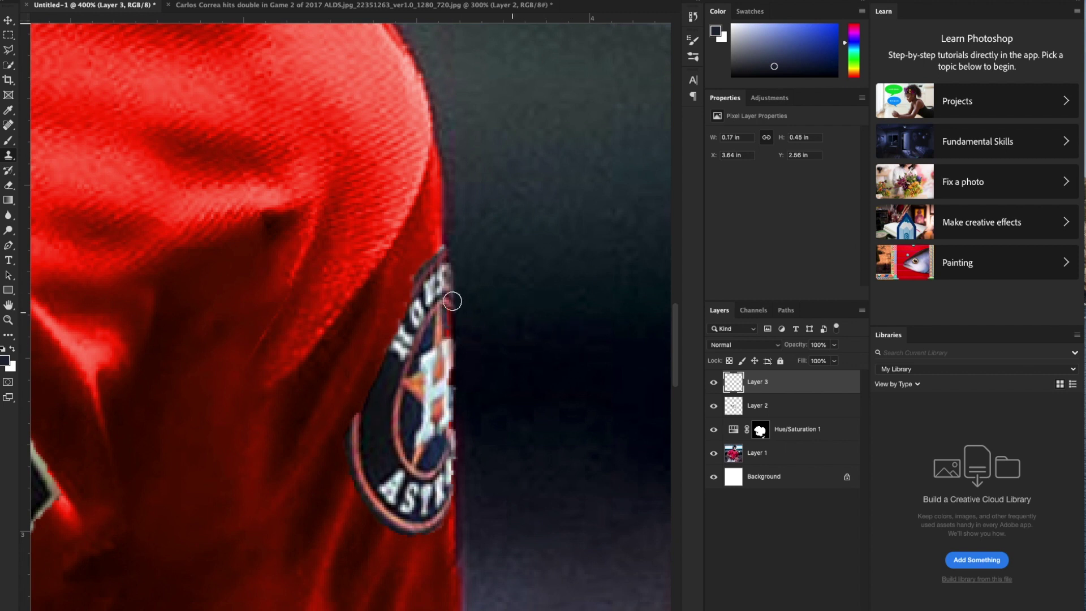
- Retouch the patch's outer edge above the H with a small Clone Stamp brush, sampling the dark area beside the star
drag(450, 314, 448, 340)
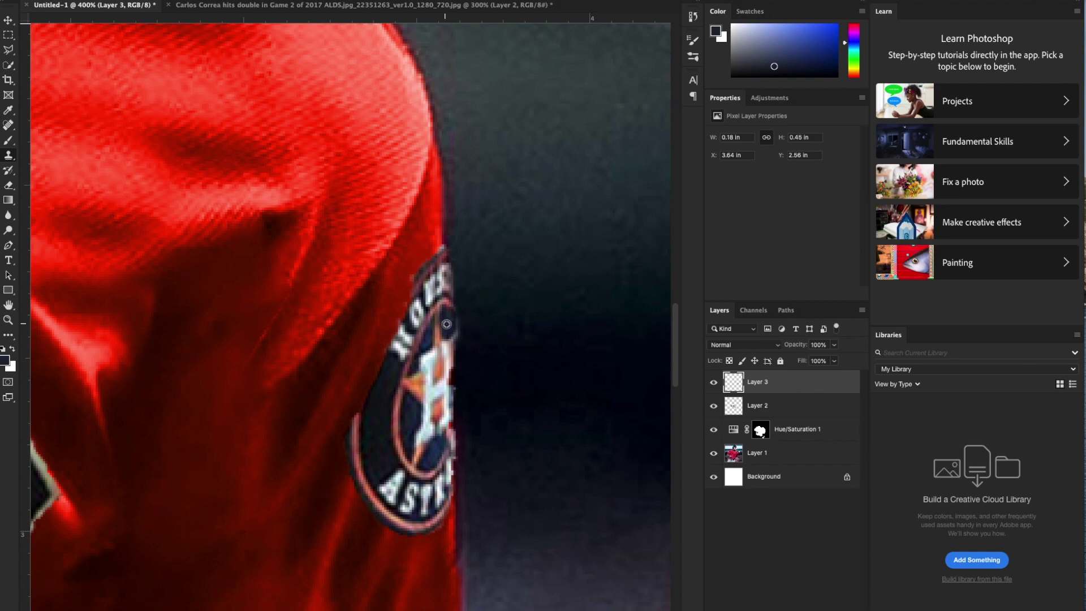
alt+click(446, 324)
mouse_move(453, 324)
mouse_down()
mouse_move(453, 337)
mouse_move(485, 324)
mouse_up()
key(e)
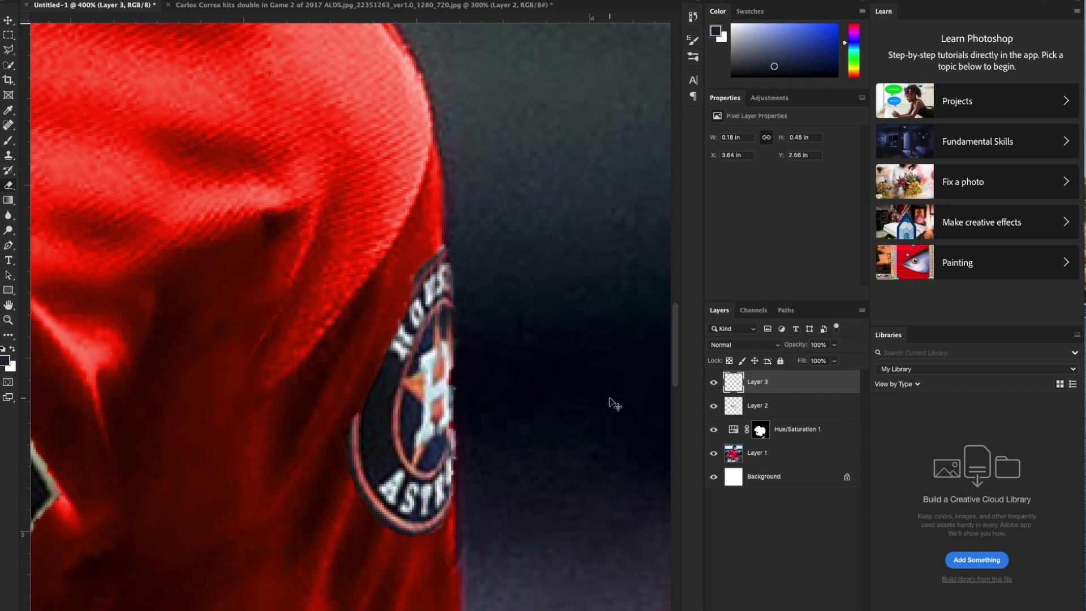
- In the orange-jersey source photo, outline the helmet's H star logo with the Pen tool and turn the path into a selection
key(ctrl+0)
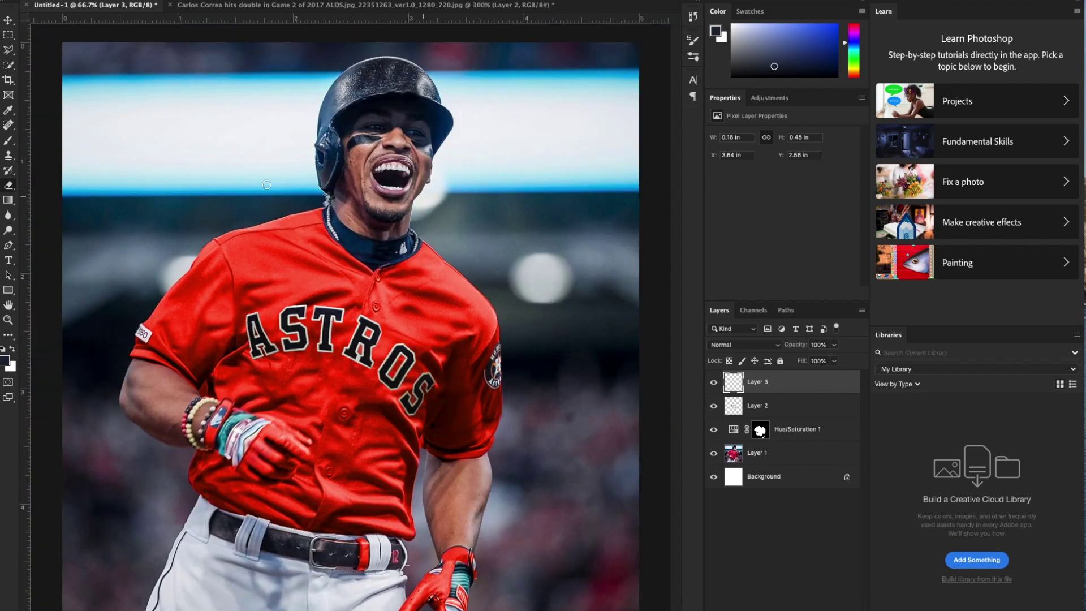
click(467, 7)
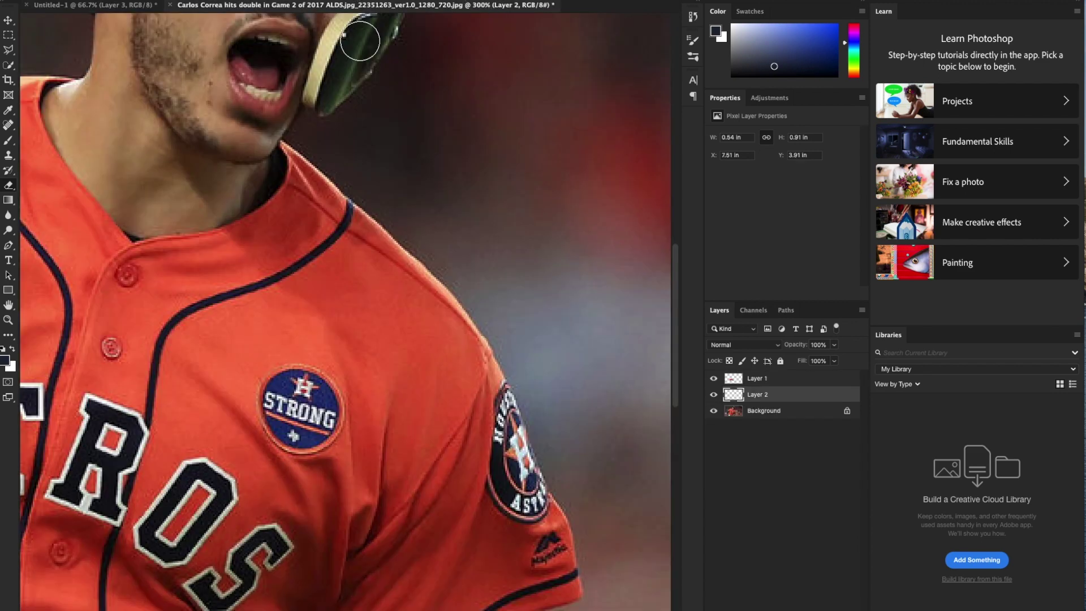
key(ctrl+0)
key(ctrl+minus)
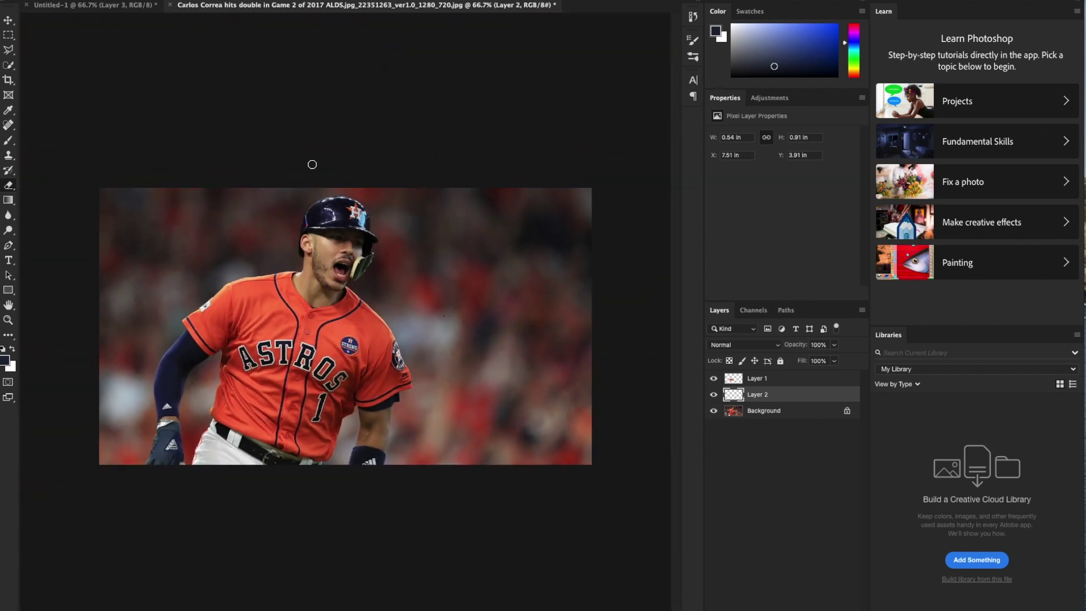
key(ctrl+plus)
key(ctrl+plus)
key(ctrl+plus)
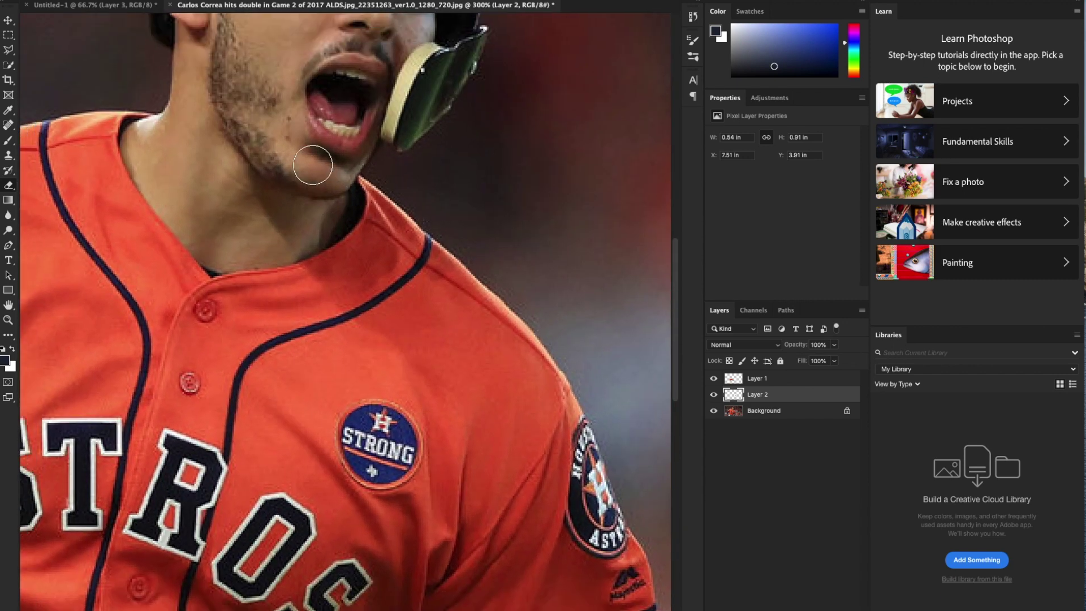
scroll(312, 164, up, 10)
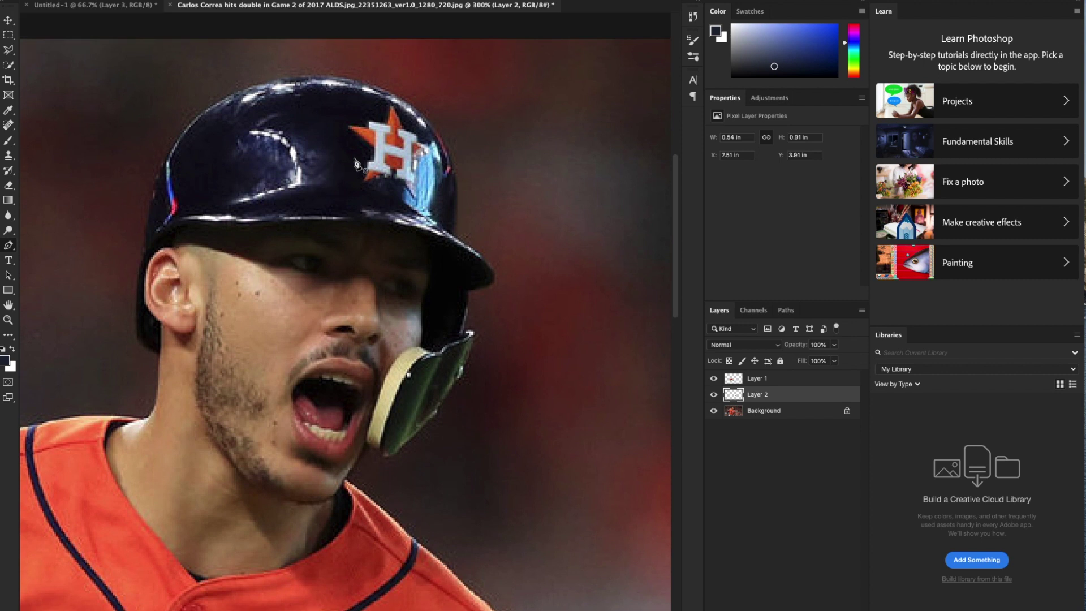
mouse_move(355, 163)
mouse_down()
mouse_move(338, 127)
mouse_move(376, 103)
mouse_move(400, 111)
mouse_up()
drag(441, 155, 433, 196)
right_click(360, 163)
click(406, 207)
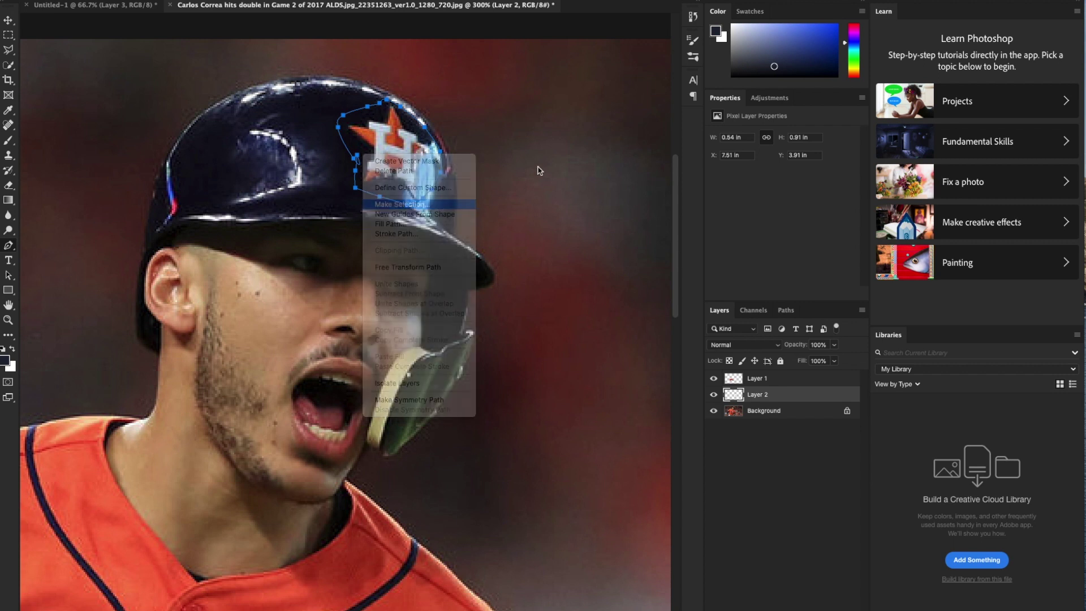
click(656, 282)
- Copy the selected helmet logo from the Background layer to a new layer and place it on the front of the helmet in Untitled-1
key(super+j)
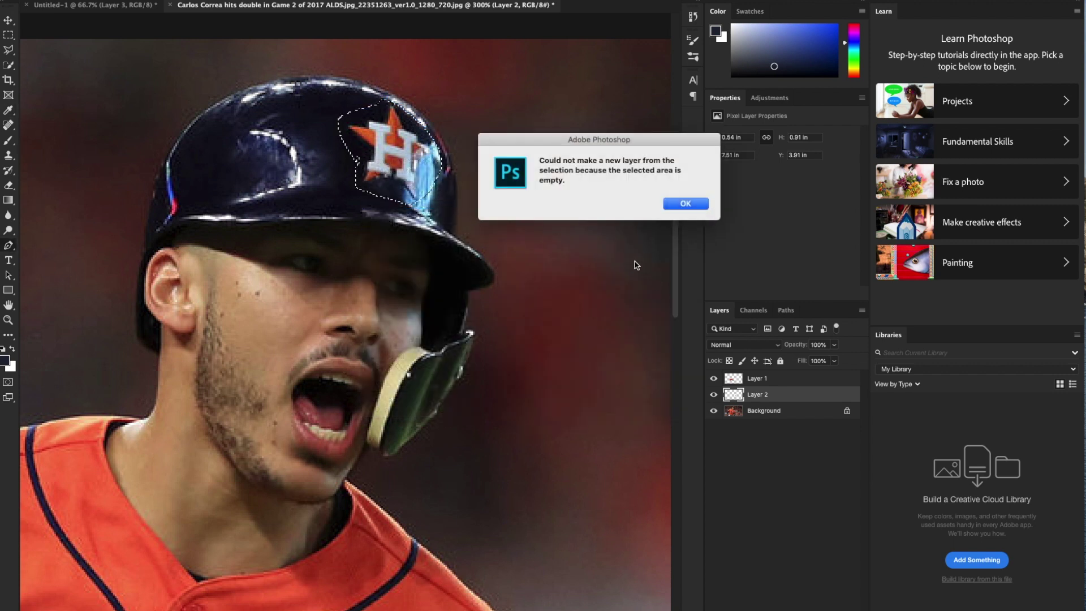
click(685, 203)
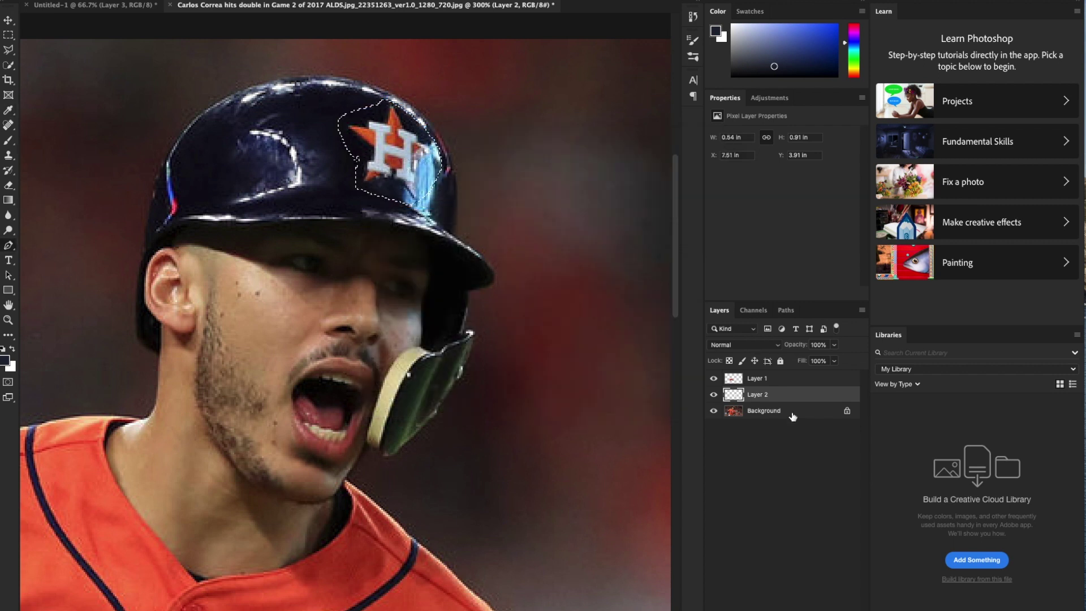
click(789, 411)
key(super+j)
drag(507, 247, 215, 62)
drag(386, 85, 403, 84)
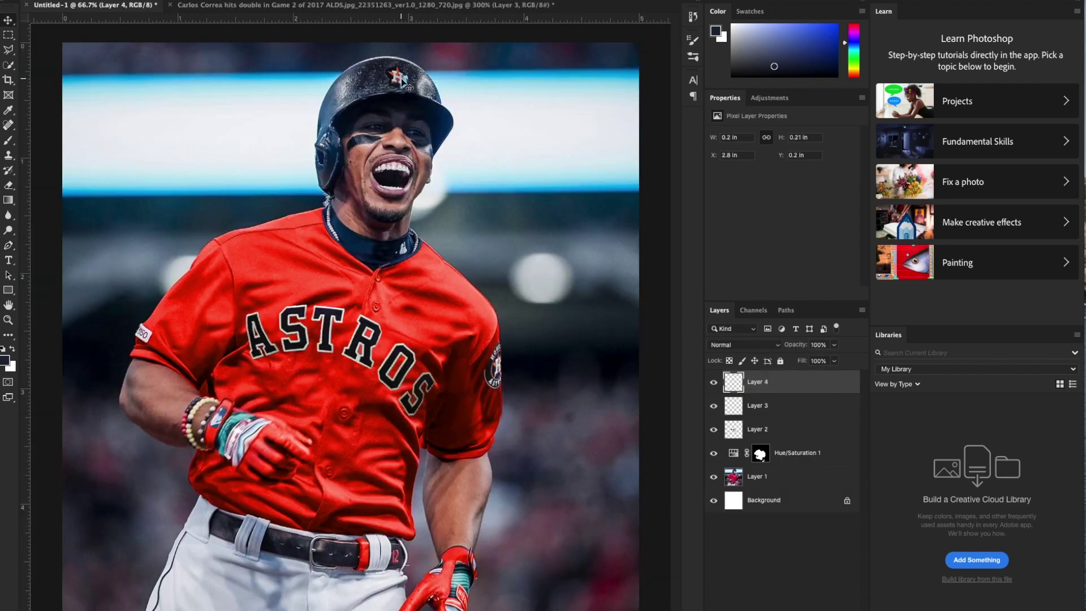
- Erase the blue reflection and the dark helmet area around the pasted H star logo with the Magic Eraser
key(super+equal)
key(super+equal)
scroll(432, 286, up, 15)
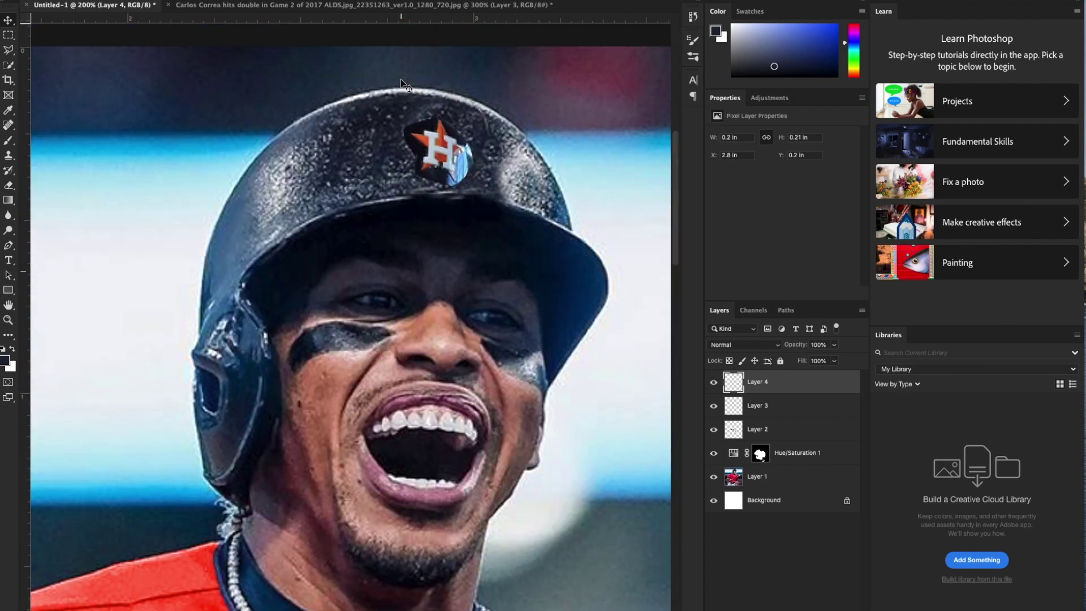
right_click(8, 186)
click(56, 207)
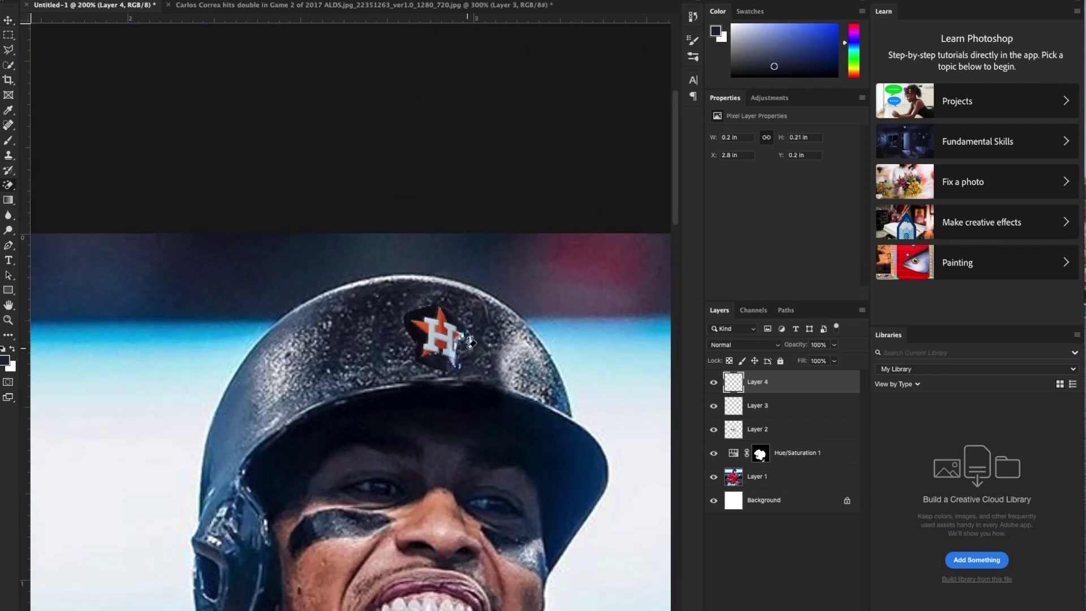
click(457, 320)
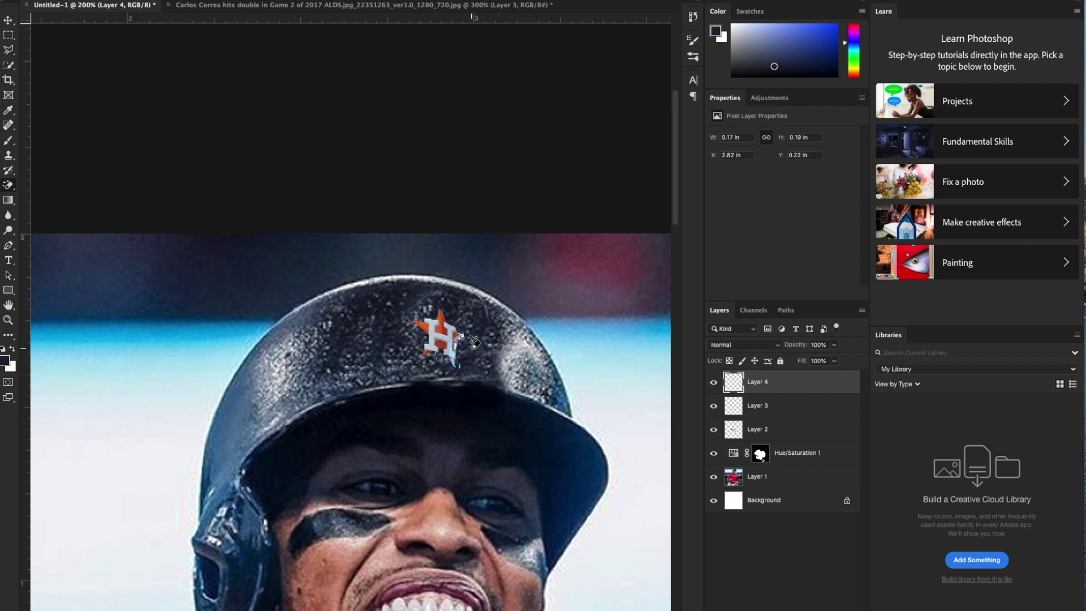
scroll(462, 356, left, 2)
key(ctrl+z)
scroll(492, 340, up, 1)
scroll(492, 339, left, 1)
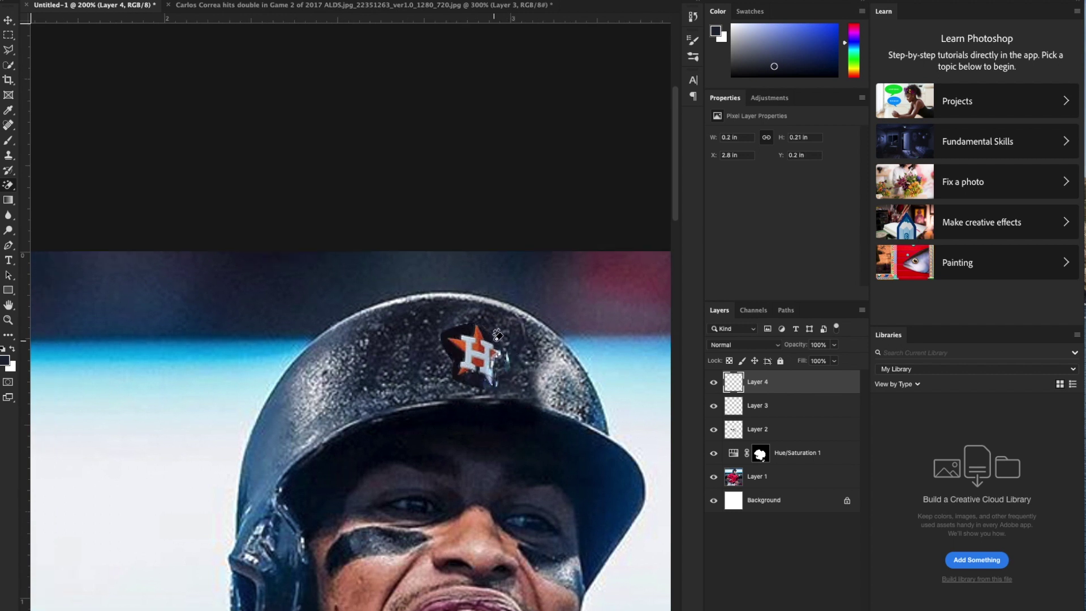
click(496, 335)
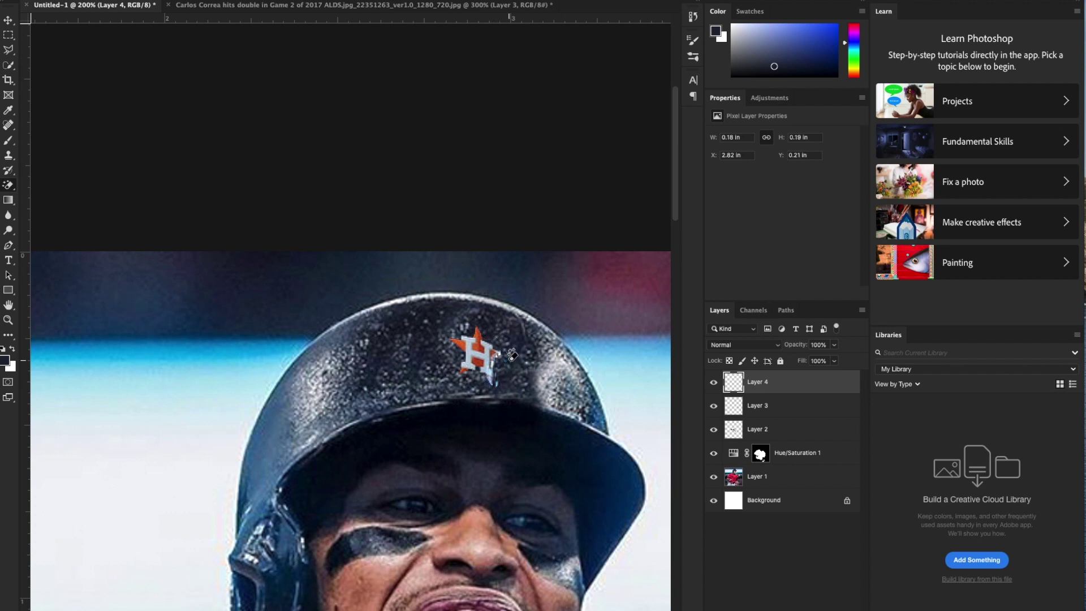
- Free-transform the helmet logo, enlarging it, tilting it slightly counterclockwise and moving it to the center of the helmet front
key(ctrl+t)
drag(509, 325, 519, 294)
key(Return)
key(ctrl+t)
drag(551, 335, 576, 314)
drag(505, 340, 534, 343)
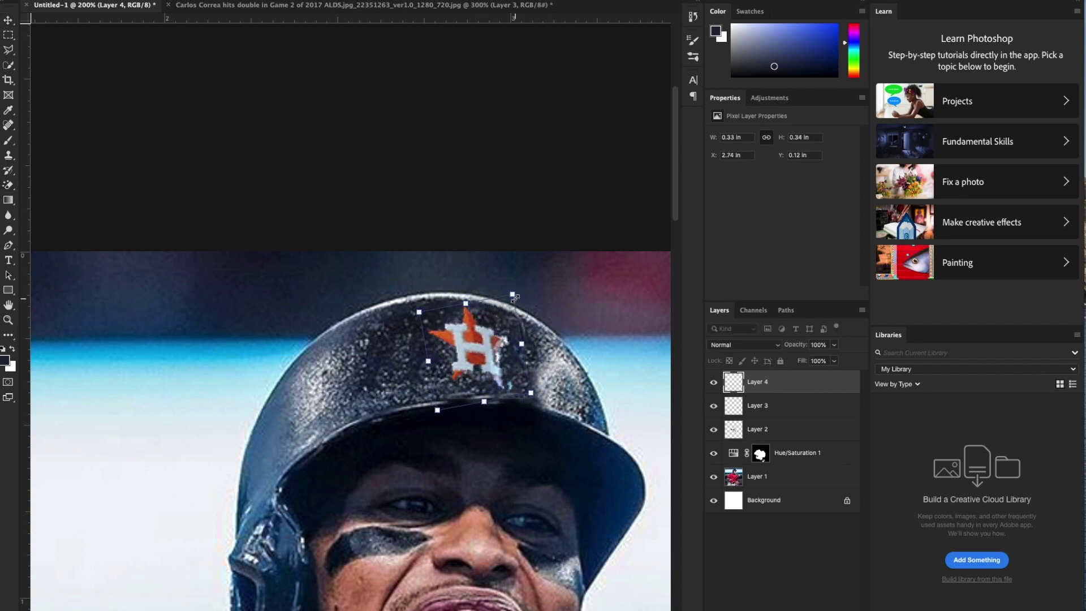
- Warp the helmet logo by shifting its upper corners rightward and its lower-left corner outward, and apply the warp
right_click(499, 318)
click(532, 390)
drag(472, 340, 468, 345)
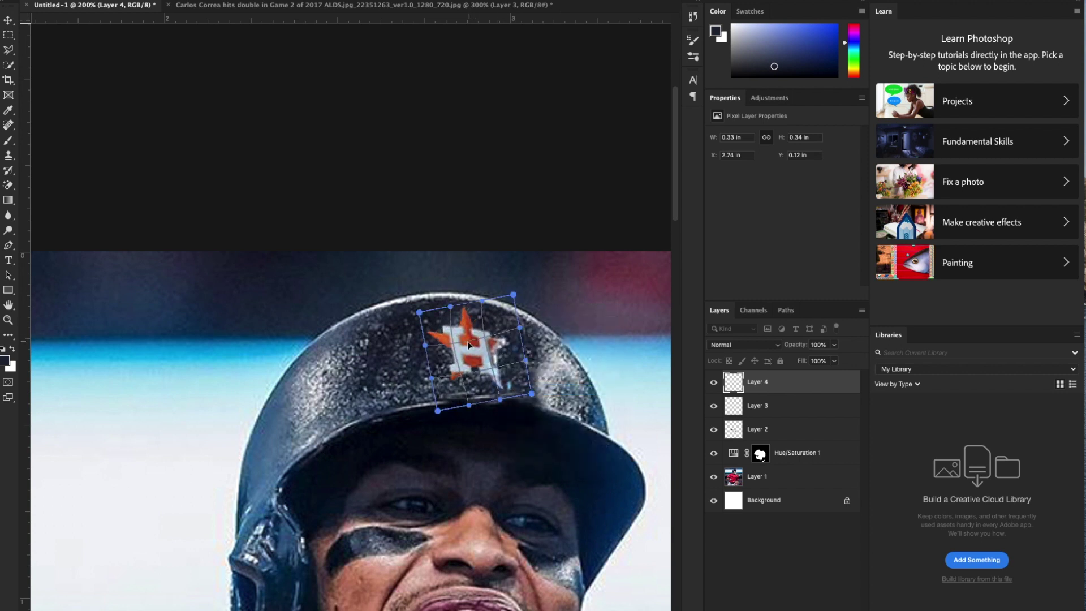
drag(436, 410, 426, 411)
drag(419, 312, 428, 311)
mouse_move(513, 295)
mouse_down()
mouse_move(520, 307)
mouse_move(524, 297)
mouse_up()
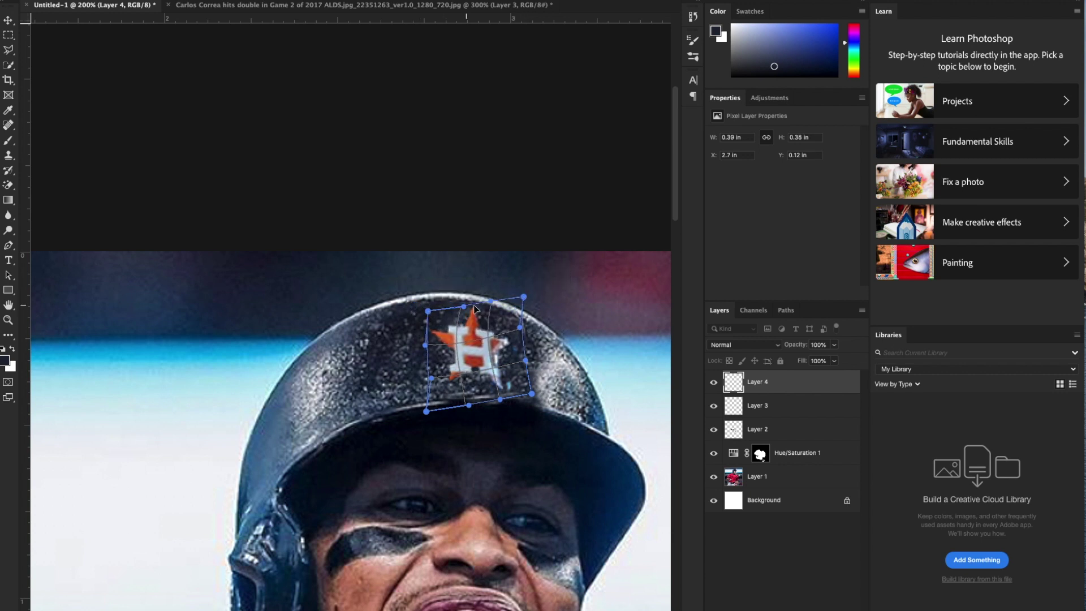
key(Return)
- Free-transform the helmet logo again, pull its upper-left warp corner slightly down to follow the helmet's curve, and apply it
key(ctrl+t)
drag(524, 307, 429, 367)
right_click(498, 322)
click(526, 395)
key(super+z)
drag(427, 300, 430, 313)
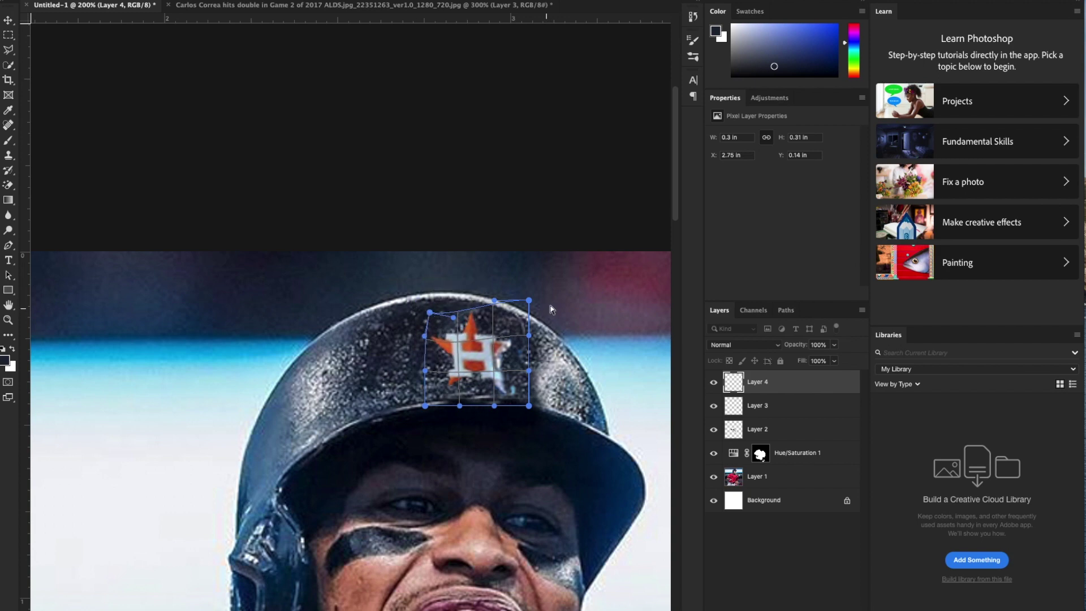
key(Return)
- Add a Bevel & Emboss effect with Texture to the helmet logo layer and adjust the texture's scale and depth
key(super+minus)
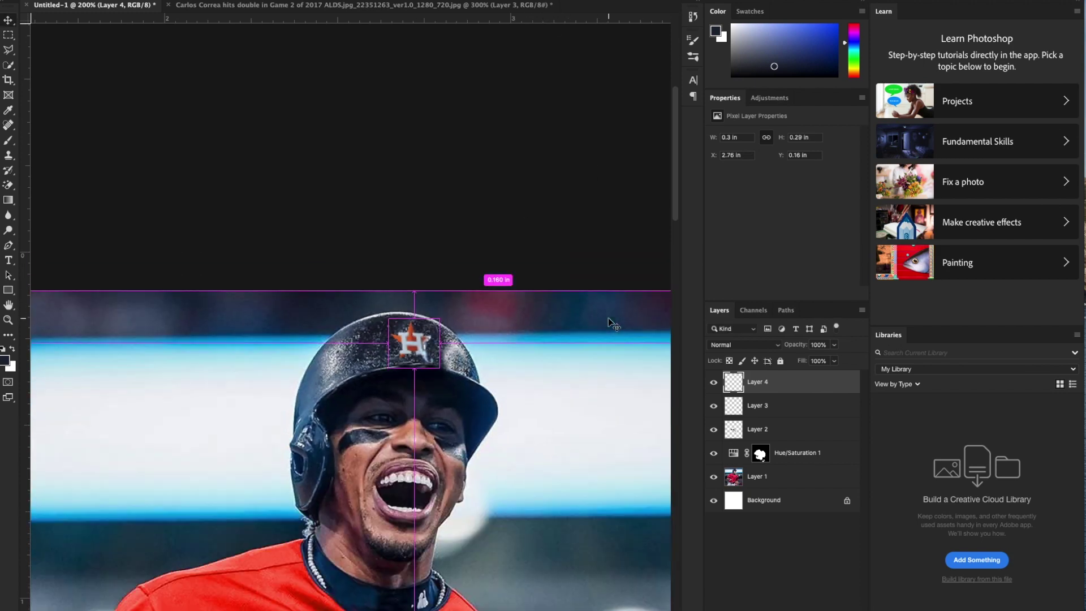
double_click(798, 383)
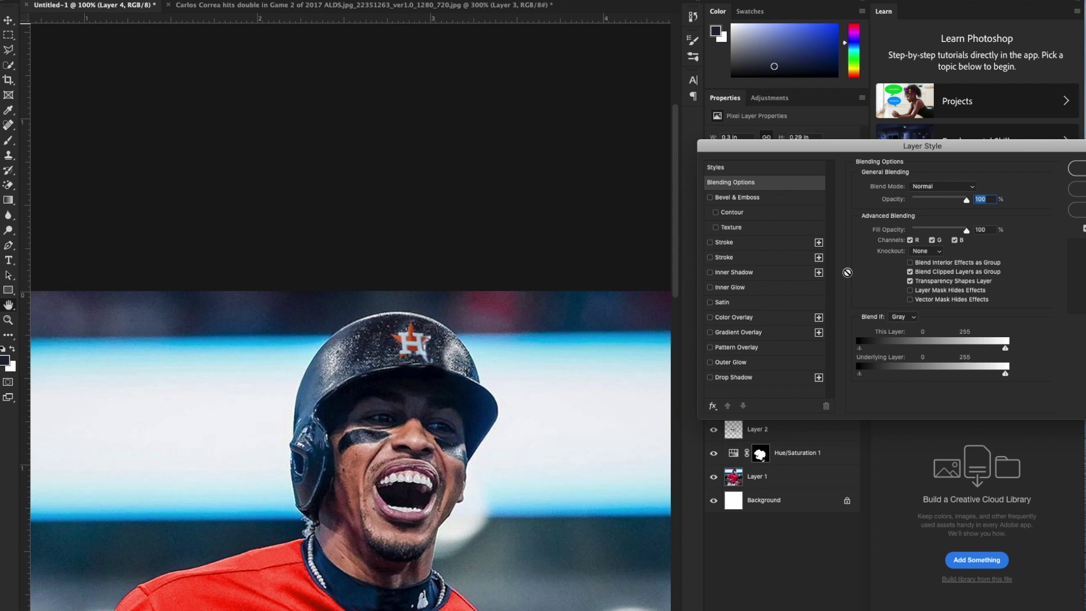
click(752, 228)
drag(908, 234, 916, 236)
click(907, 225)
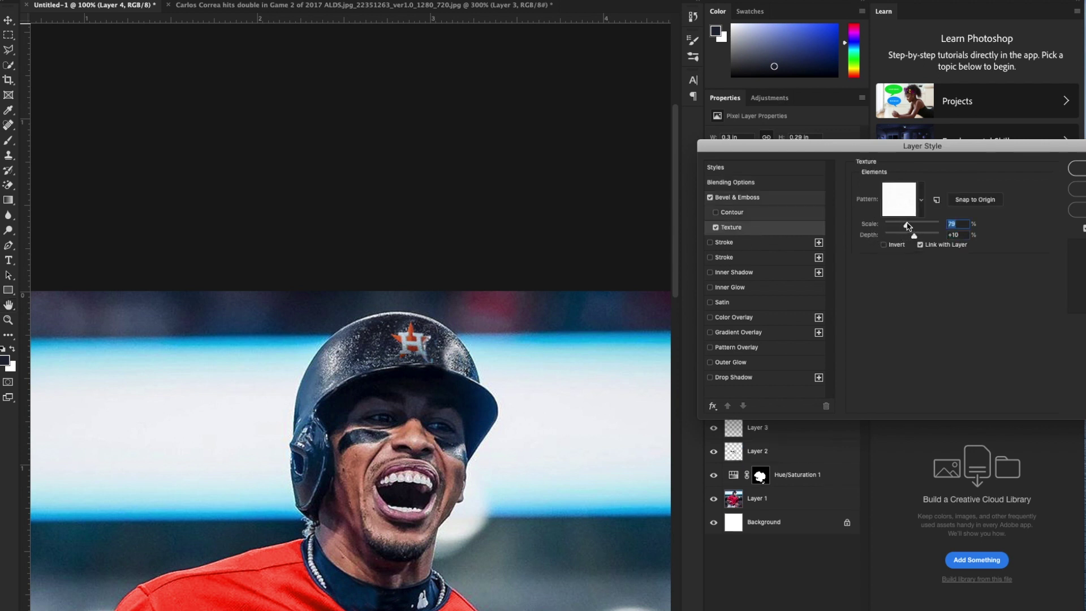
click(907, 236)
drag(909, 240, 916, 240)
- Set the bevel's depth to 168%, size 68 px, highlight opacity 23% and shadow opacity 20%, with texture scale 168% and depth +8%, and apply the style
click(767, 199)
mouse_move(932, 359)
mouse_down()
mouse_move(906, 358)
mouse_move(920, 357)
mouse_move(917, 385)
mouse_up()
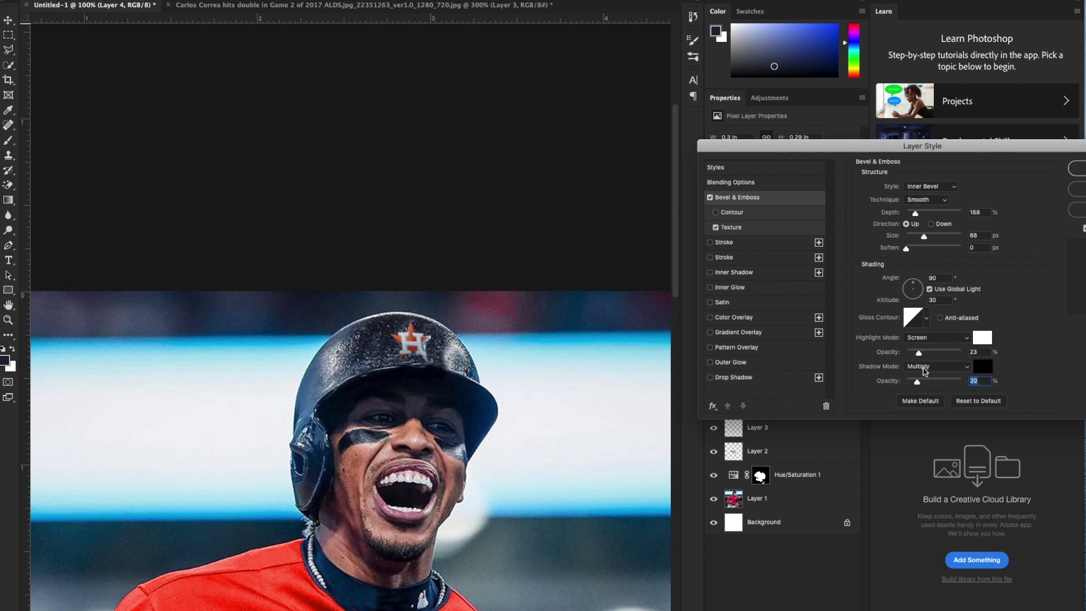
click(776, 228)
mouse_move(919, 226)
mouse_down()
mouse_move(908, 227)
mouse_move(922, 227)
mouse_up()
click(920, 234)
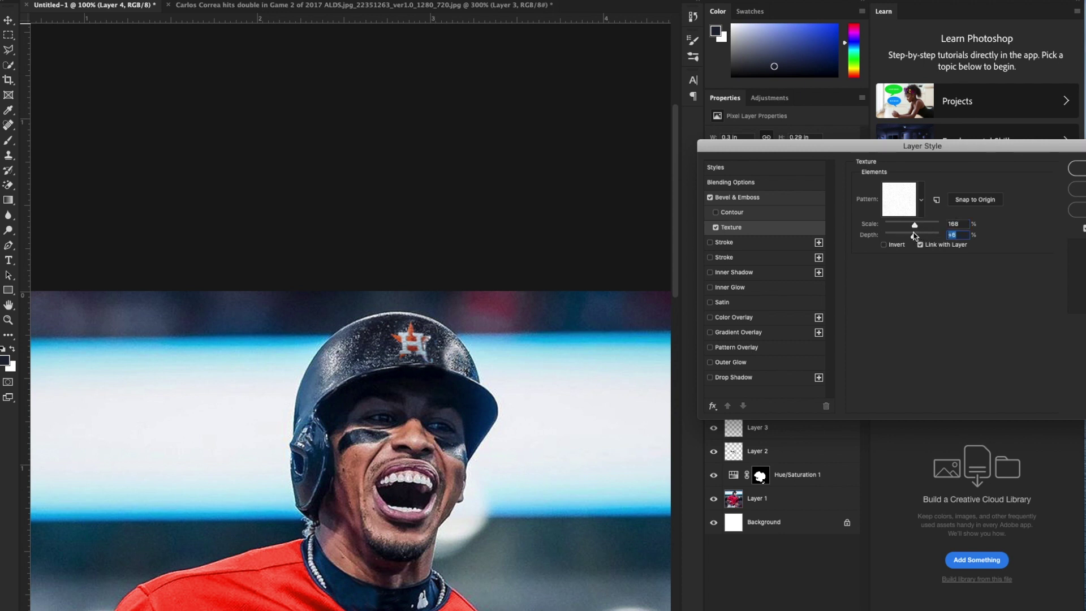
click(1076, 168)
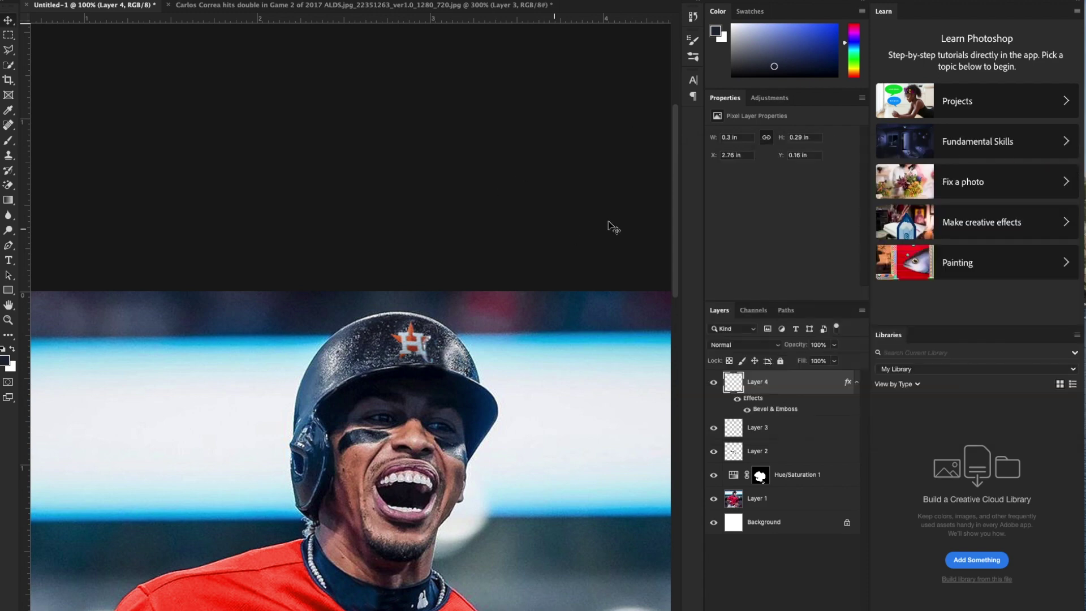
key(ctrl+minus)
key(ctrl+minus)
key(ctrl+plus)
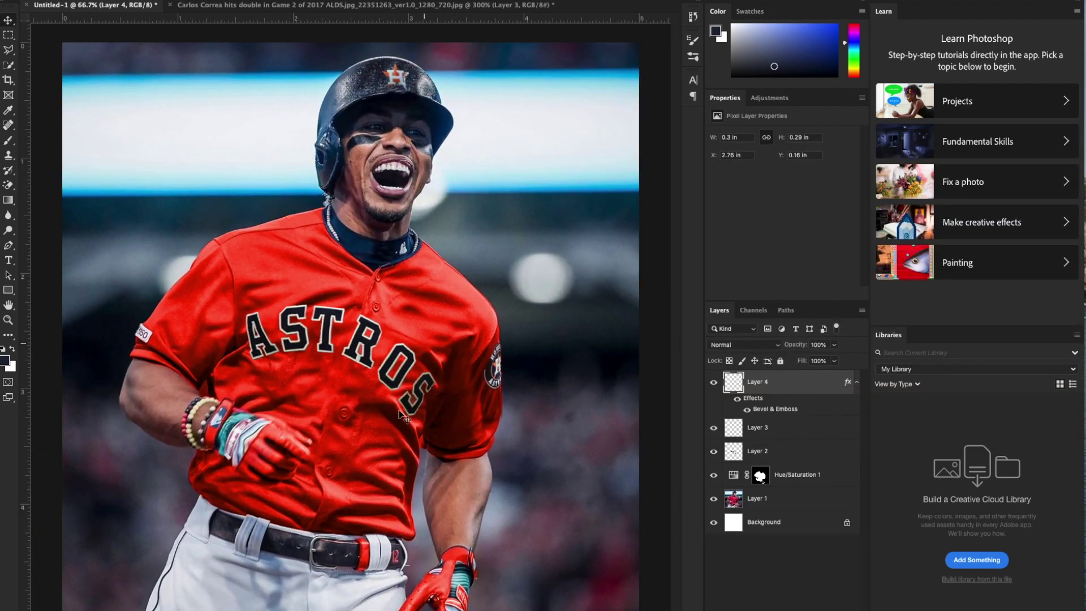
key(ctrl+plus)
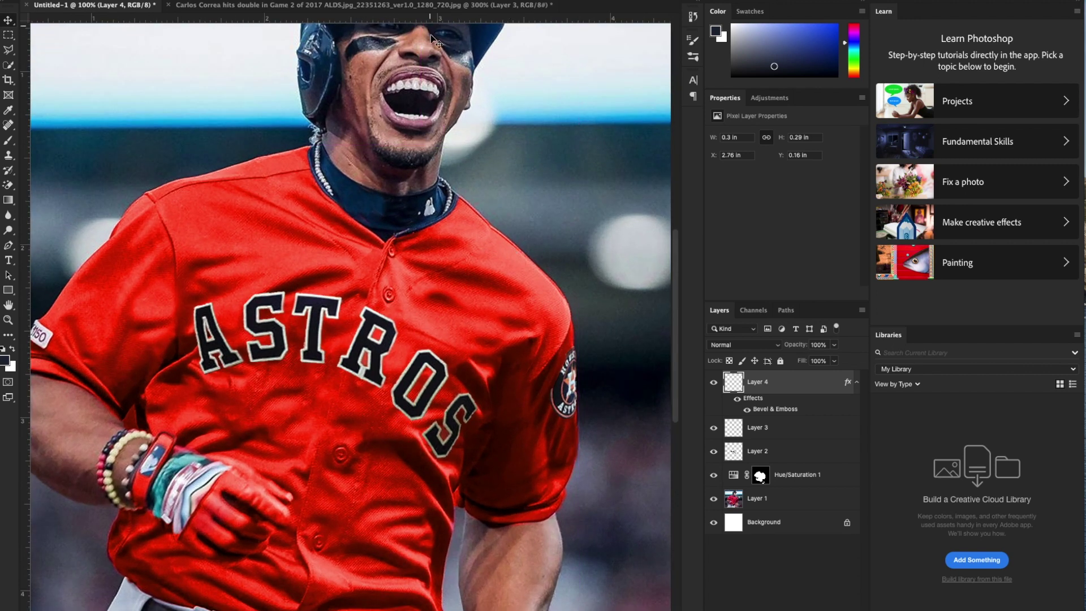
key(ctrl+minus)
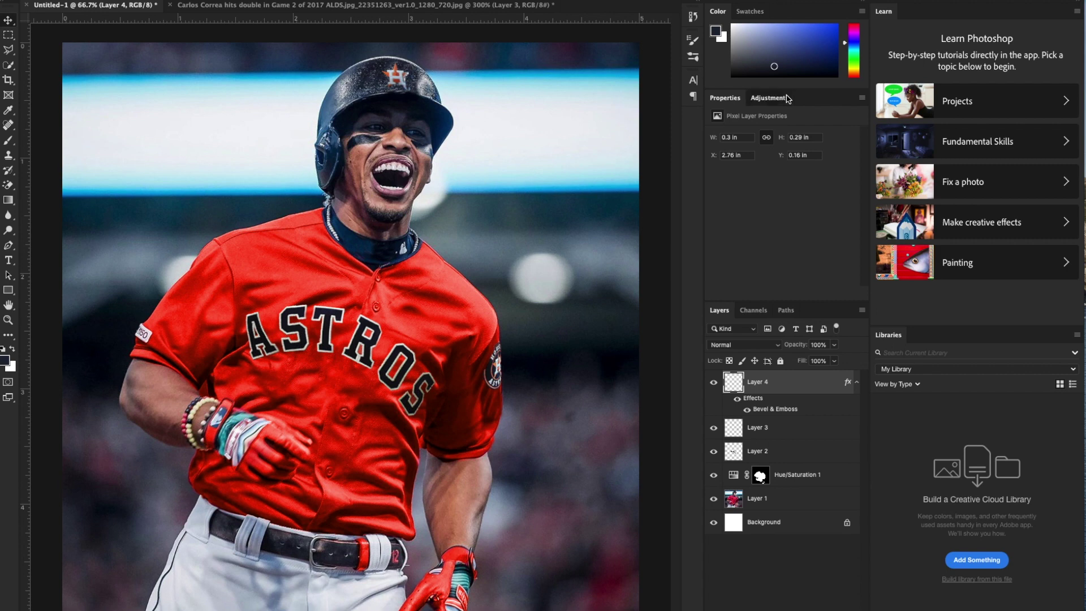
click(770, 98)
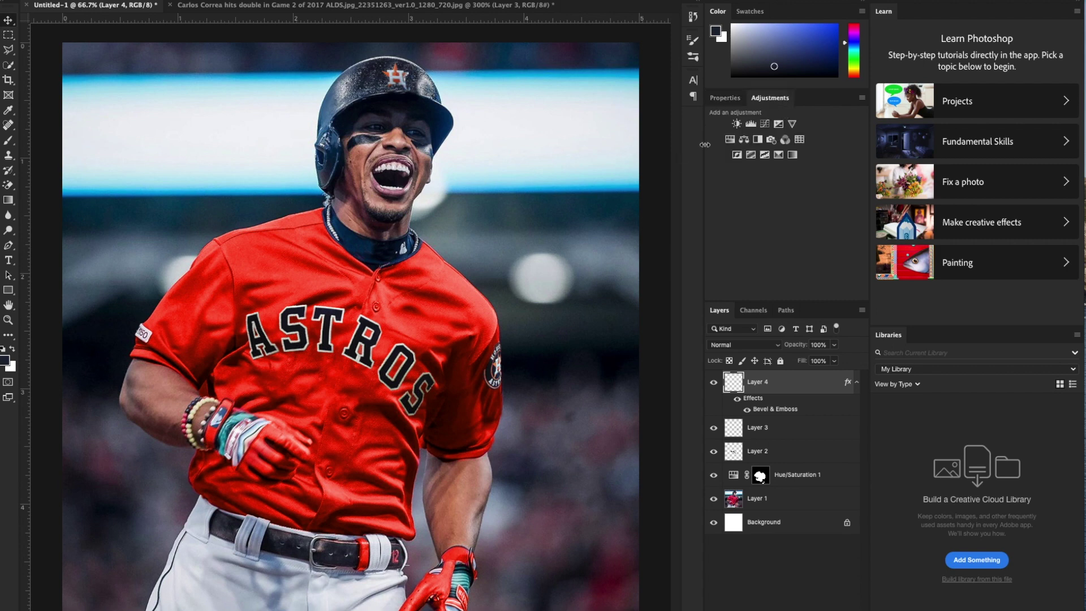
- In the source photo, trace a closed Pen tool path around the number 1 below the jersey's ASTROS lettering
click(447, 4)
scroll(432, 307, down, 15)
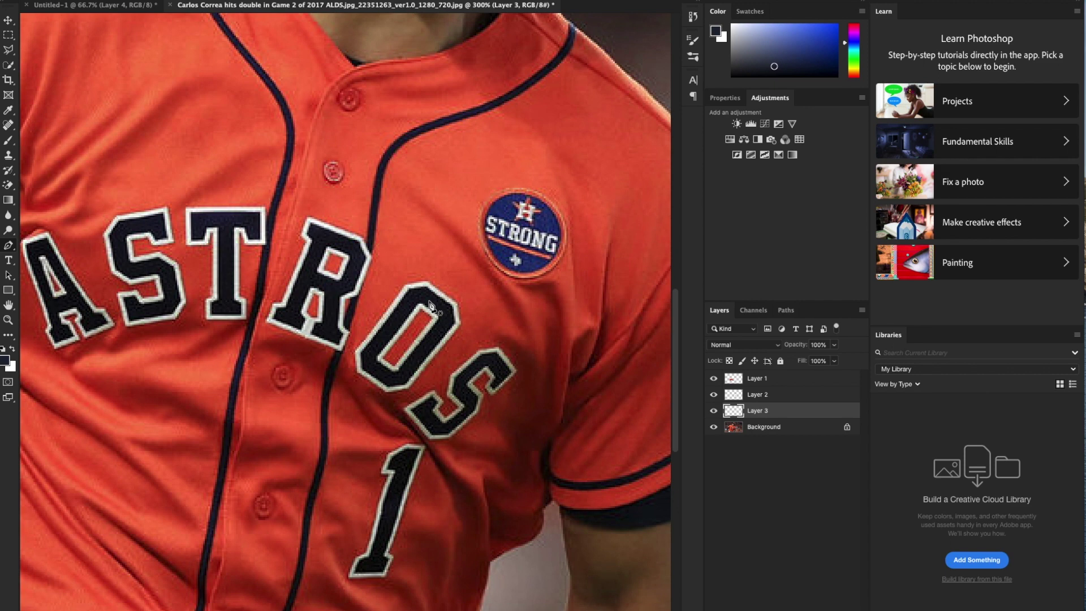
click(358, 537)
click(365, 511)
drag(369, 484, 369, 478)
drag(373, 456, 375, 450)
click(385, 439)
click(428, 439)
click(435, 471)
click(429, 525)
click(415, 559)
click(394, 596)
click(342, 604)
click(332, 580)
click(358, 537)
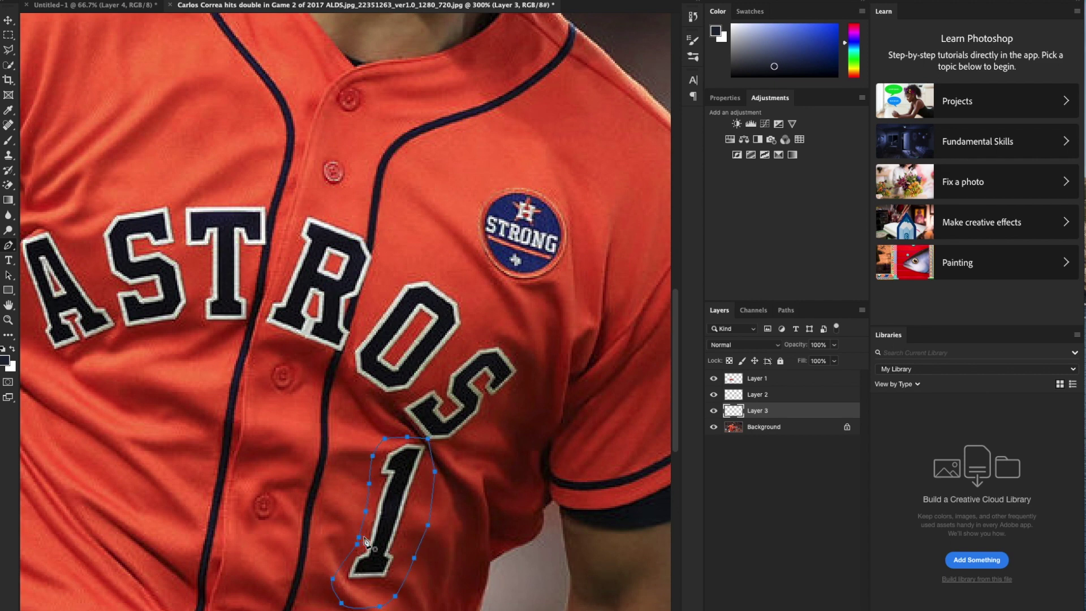
- Turn the path around the number 1 into a selection and copy it from the Background layer to a new layer
right_click(390, 522)
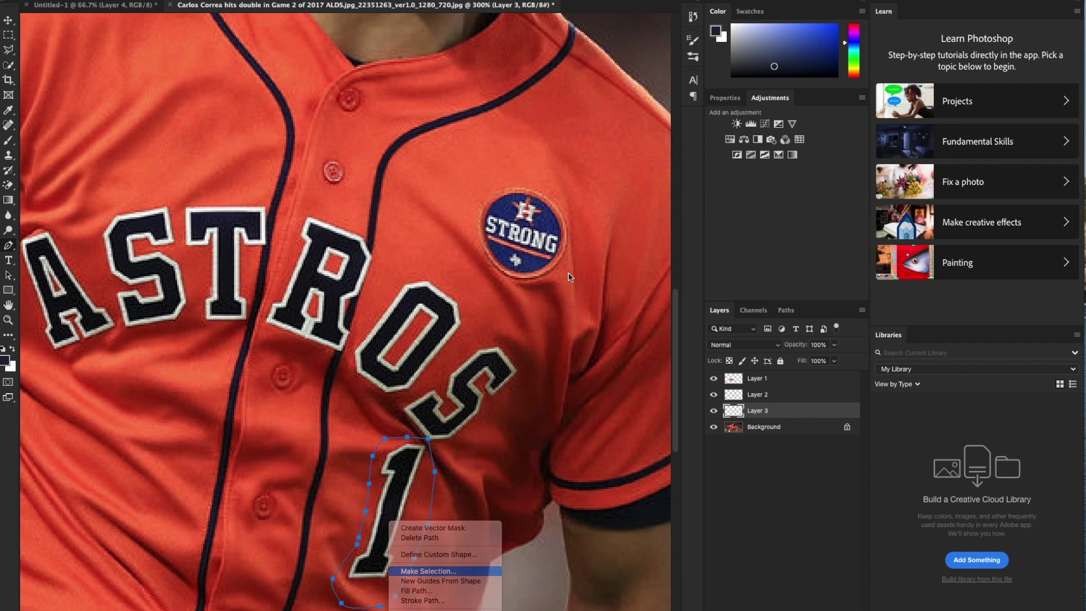
click(418, 572)
click(672, 280)
key(ctrl+j)
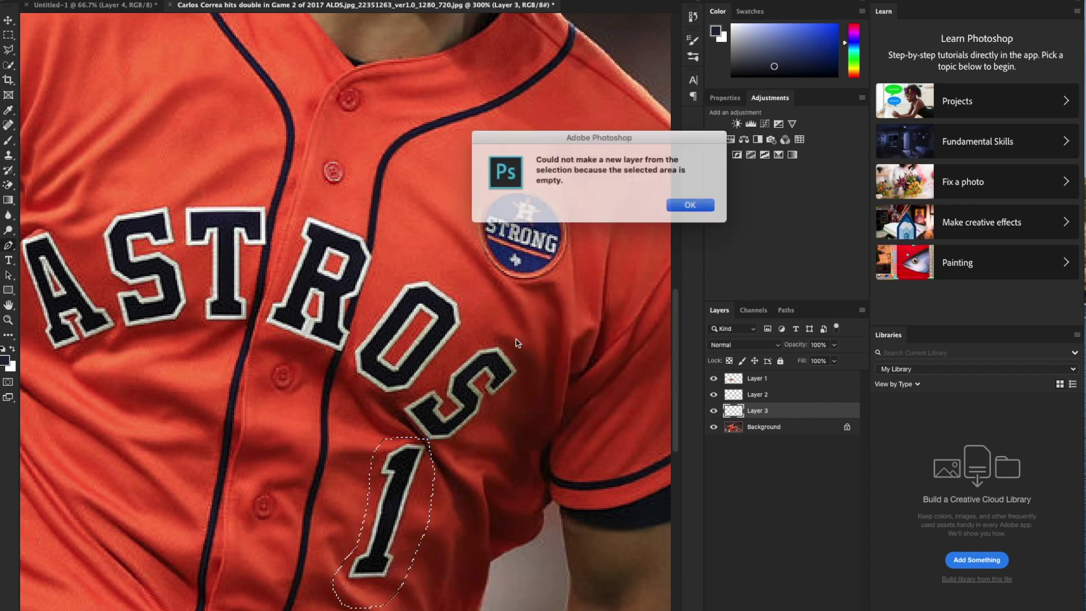
click(688, 203)
right_click(398, 503)
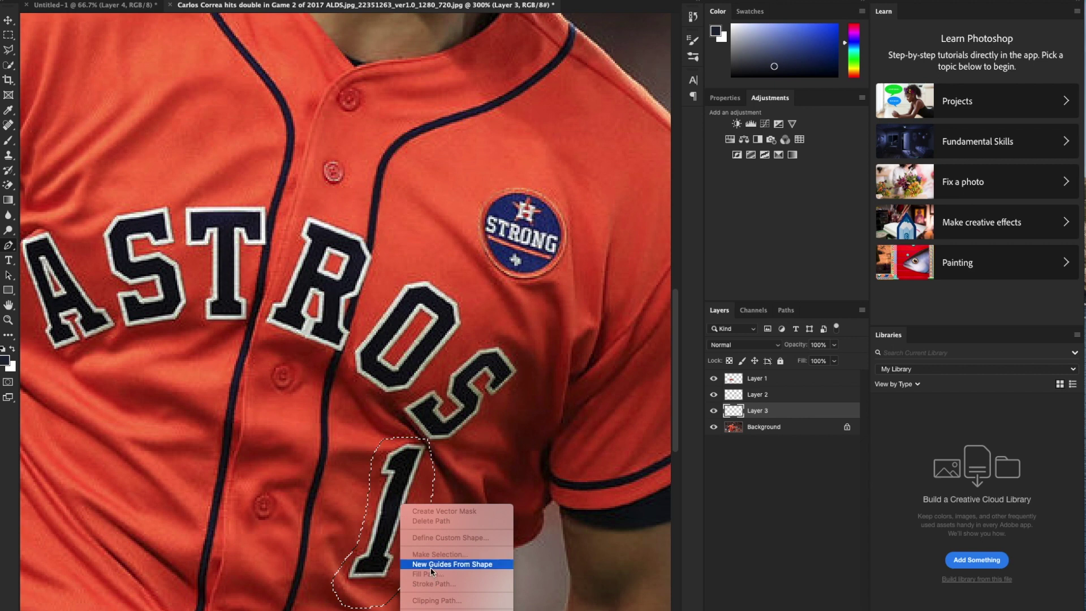
click(853, 432)
click(792, 429)
key(ctrl+Return)
key(ctrl+j)
- Copy the cut-out number 1 into the Untitled-1 composite, then scale and position it on the jersey below the ASTROS lettering
key(v)
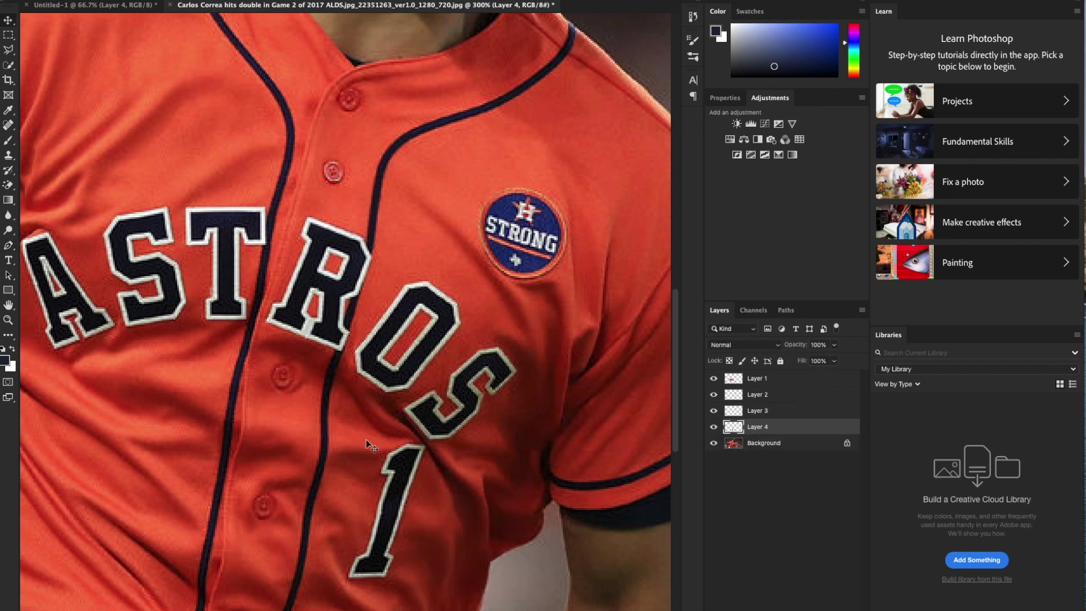
drag(385, 461, 308, 54)
click(162, 7)
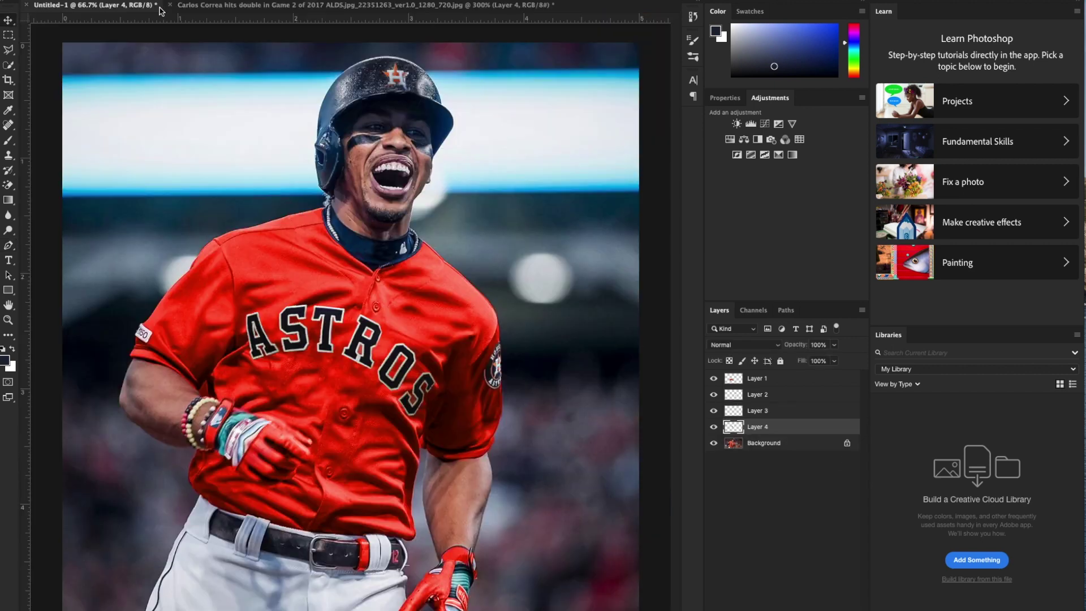
key(ctrl+v)
key(ctrl+t)
mouse_move(404, 421)
mouse_down()
mouse_move(441, 361)
mouse_move(416, 418)
mouse_move(401, 424)
mouse_up()
key(Return)
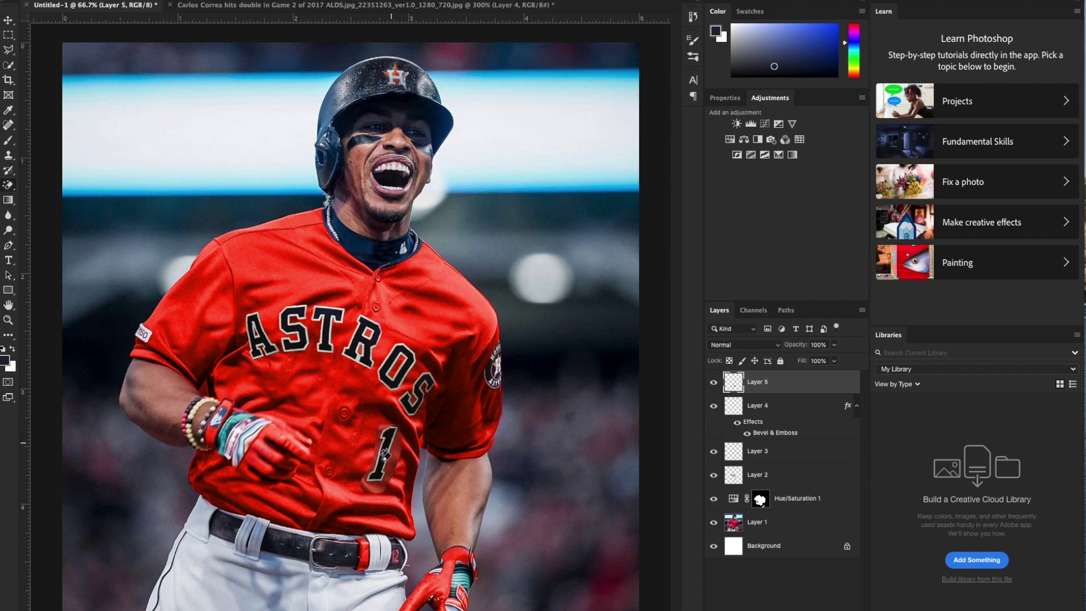
- Erase the leftover source fabric around the number 1, including the remnant beside its upper tip
mouse_move(380, 450)
mouse_down()
mouse_move(394, 462)
mouse_move(377, 483)
mouse_move(401, 458)
mouse_move(370, 482)
mouse_up()
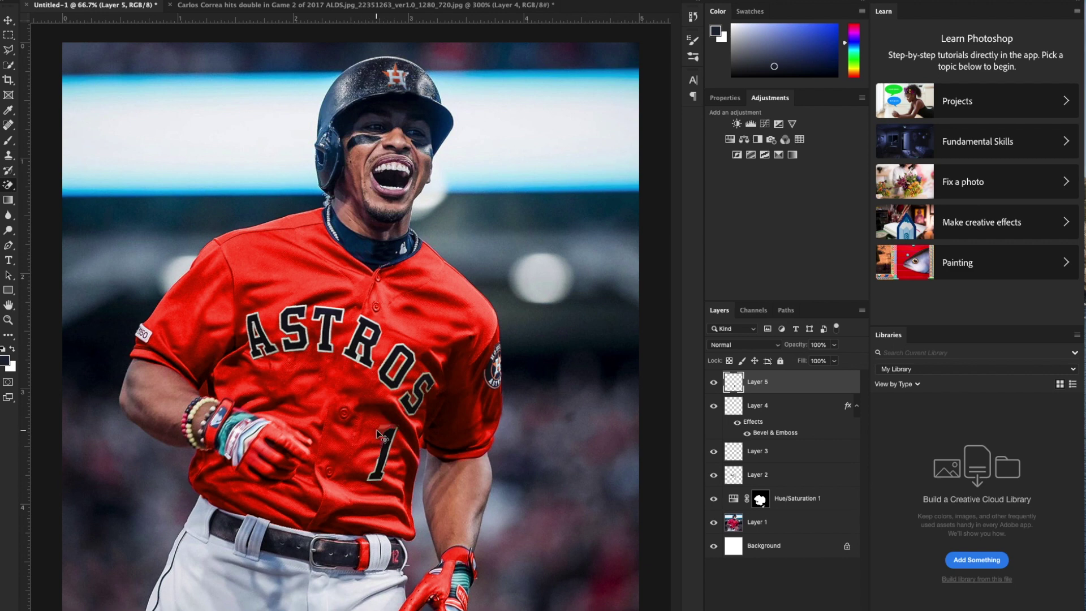
scroll(383, 436, up, 3)
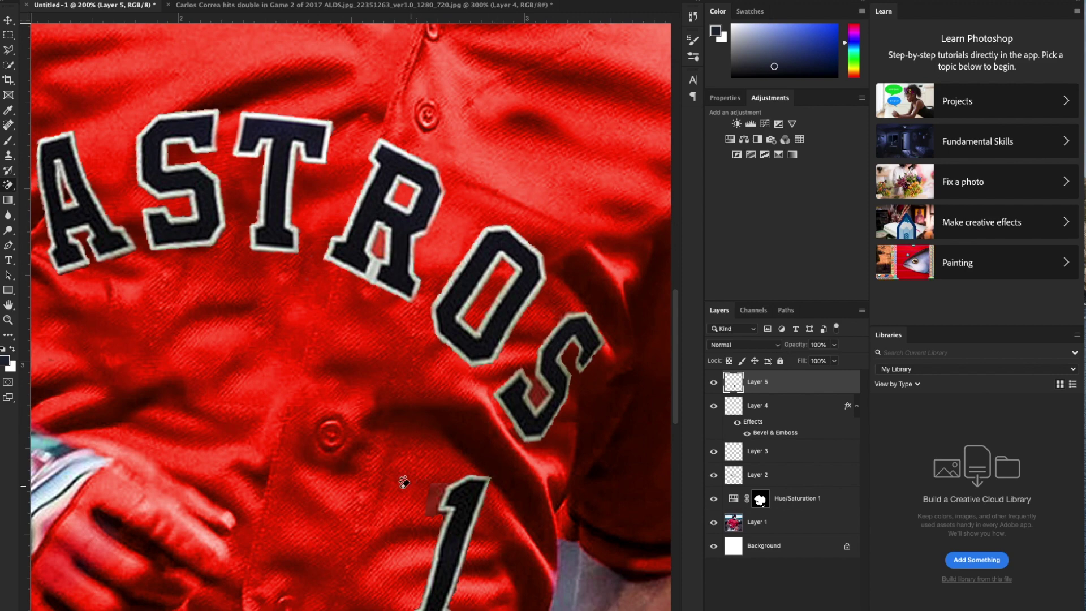
drag(432, 491, 436, 489)
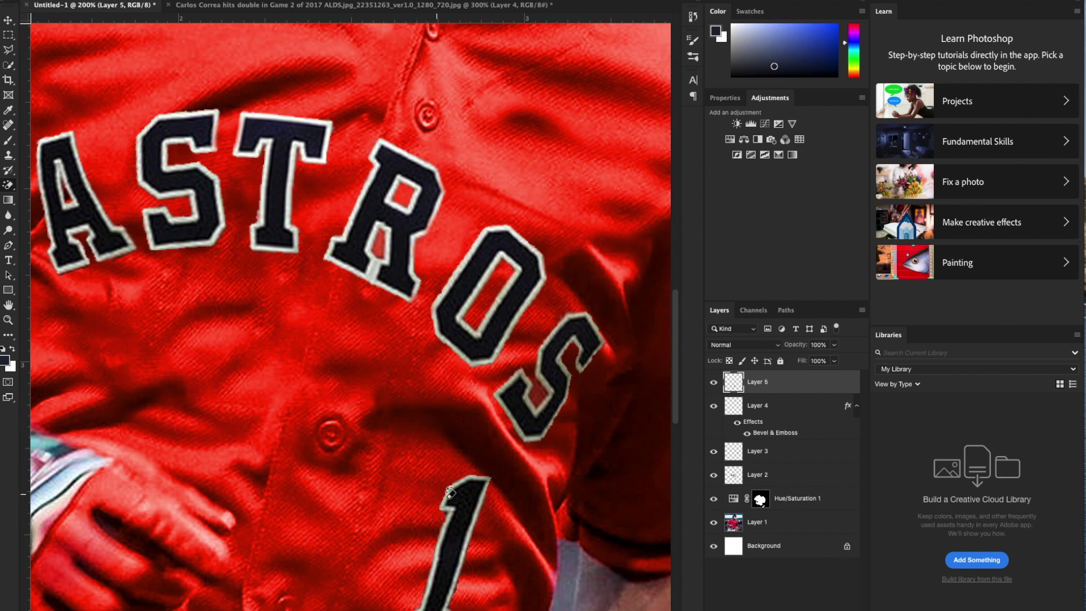
- Warp the number 1 by adjusting its corners and middle so it follows the jersey's folds, and apply the transform
scroll(453, 498, down, 5)
key(ctrl+t)
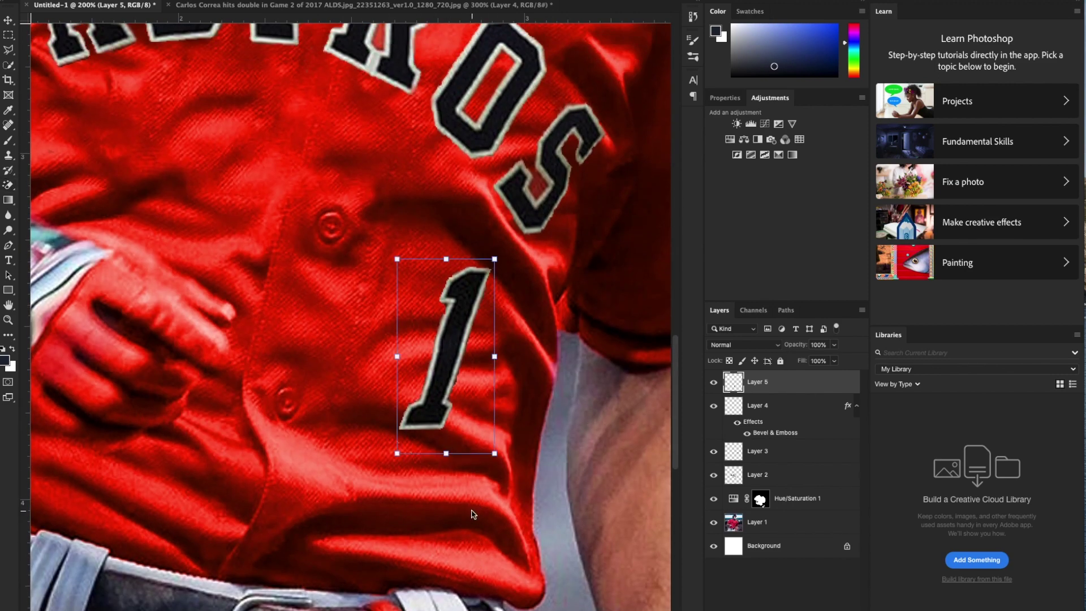
right_click(471, 342)
click(478, 401)
drag(494, 259, 484, 256)
drag(416, 272, 411, 282)
drag(441, 341, 456, 362)
drag(473, 431, 491, 435)
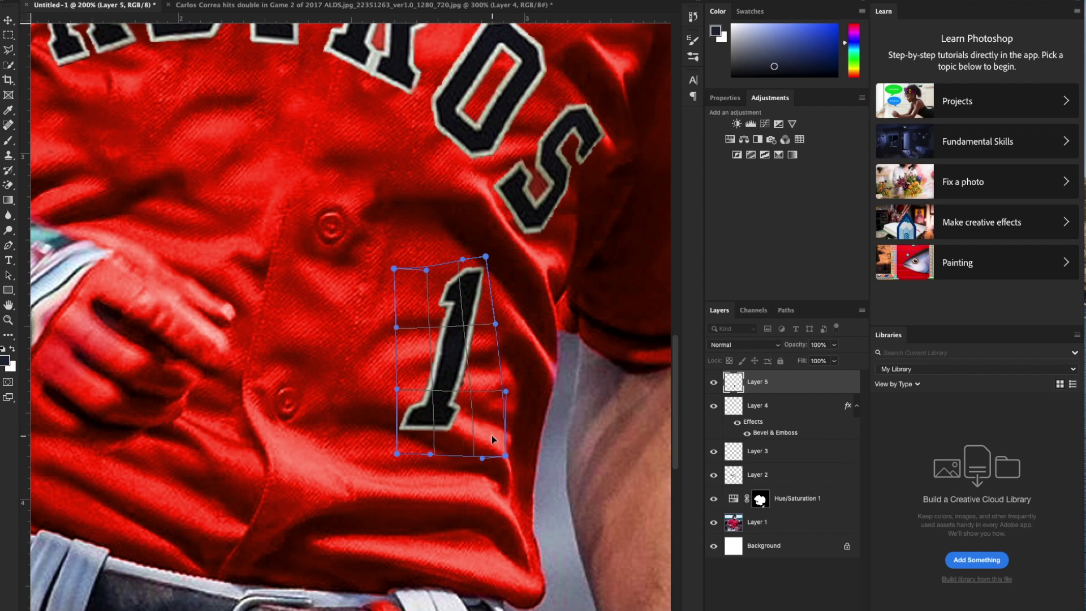
drag(401, 450, 401, 443)
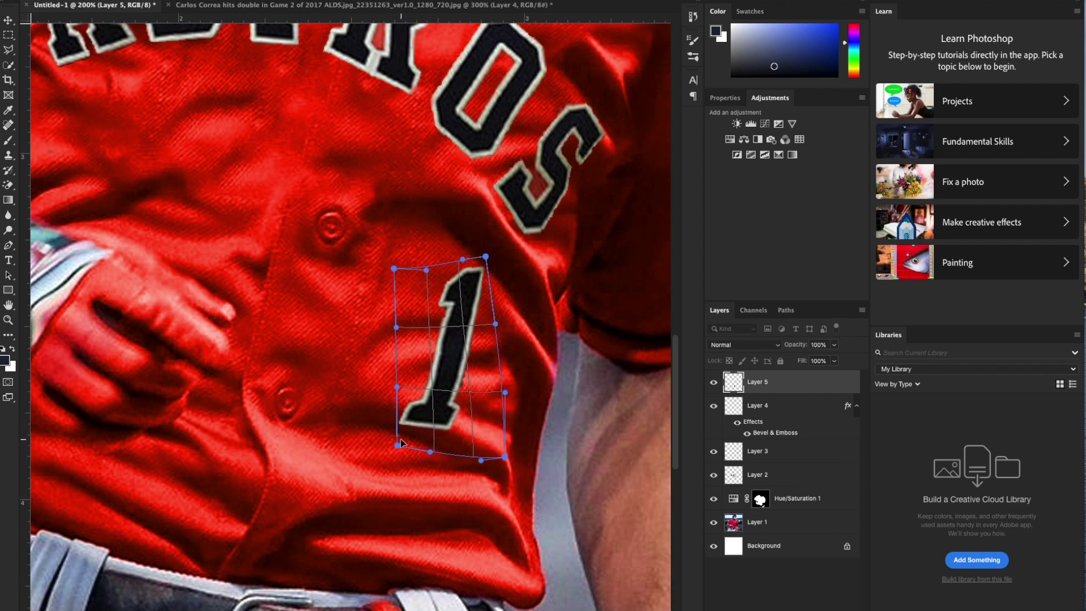
key(Return)
key(ctrl+minus)
key(ctrl+minus)
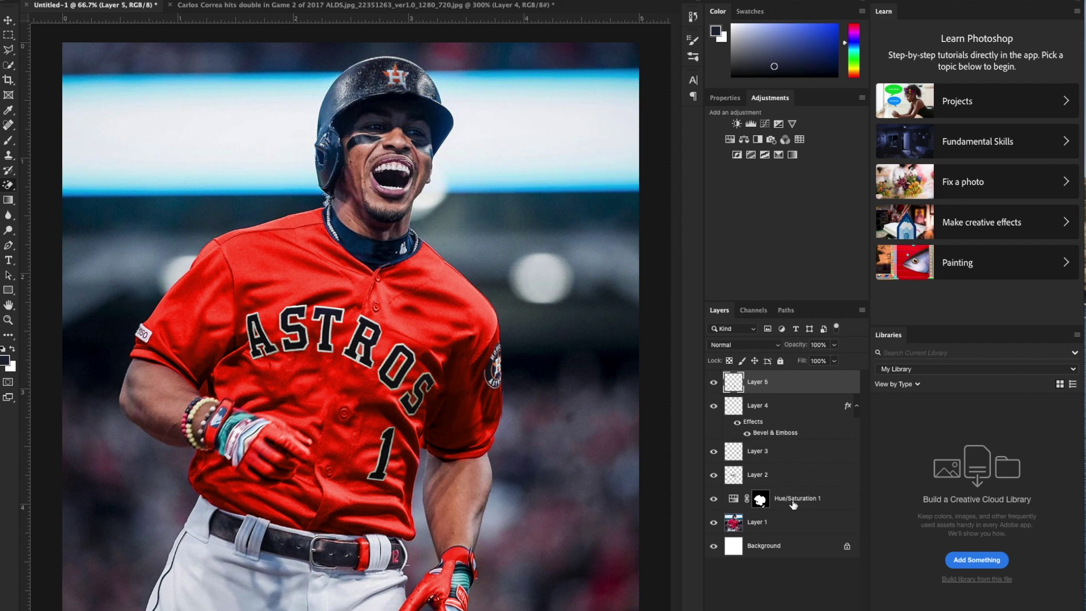
- Create a new empty layer for the jersey piping and place it directly above the Hue/Saturation 1 adjustment layer
click(791, 528)
key(ctrl+plus)
key(ctrl+plus)
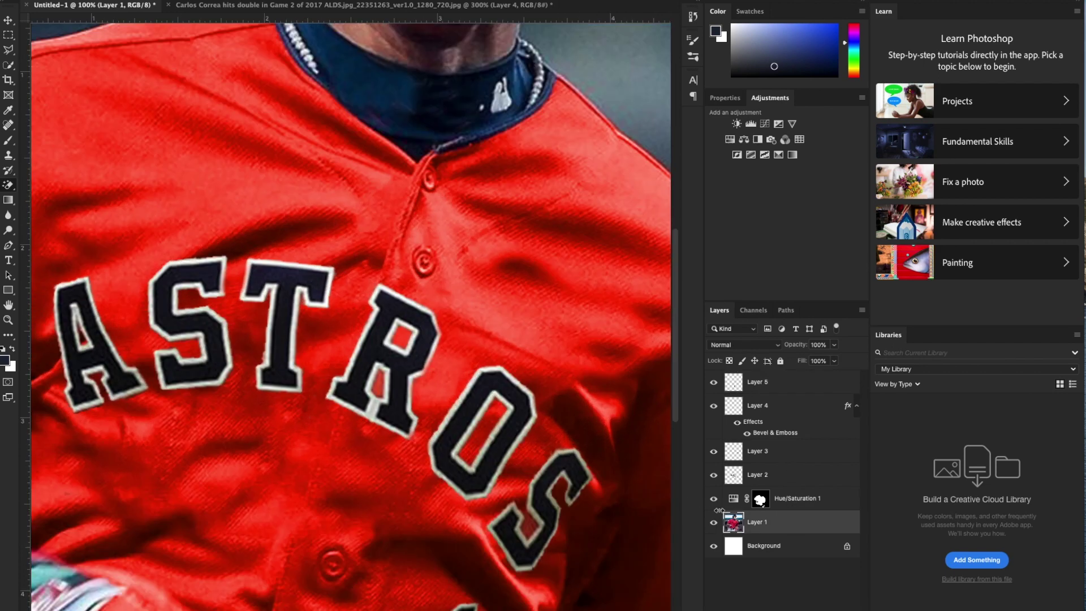
key(ctrl+shift+alt+n)
scroll(228, 283, down, 3)
scroll(228, 283, down, 1)
key(e)
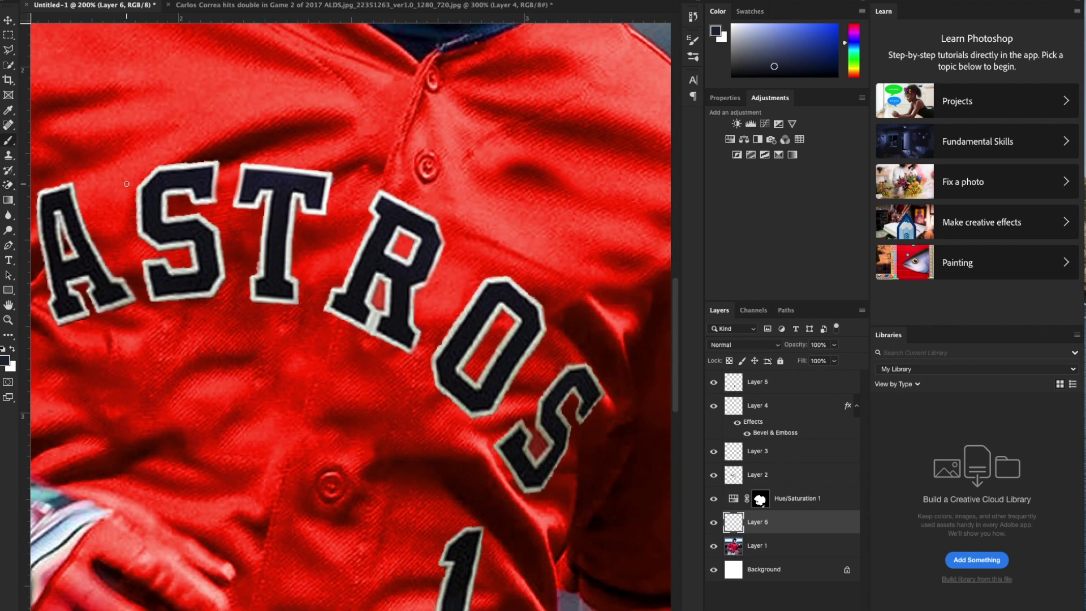
scroll(126, 338, down, 5)
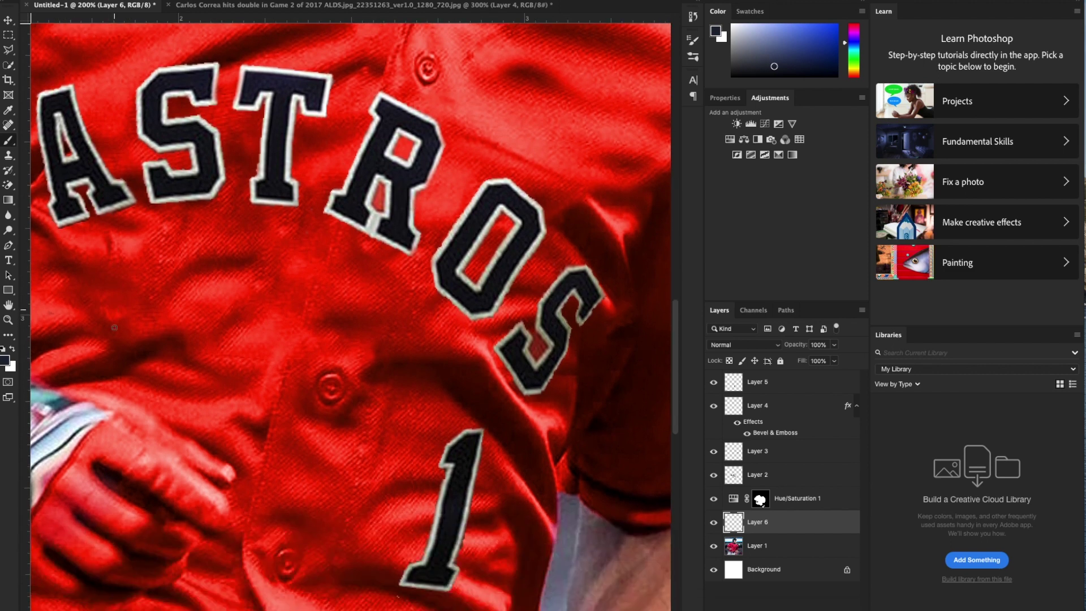
scroll(341, 511, down, 2)
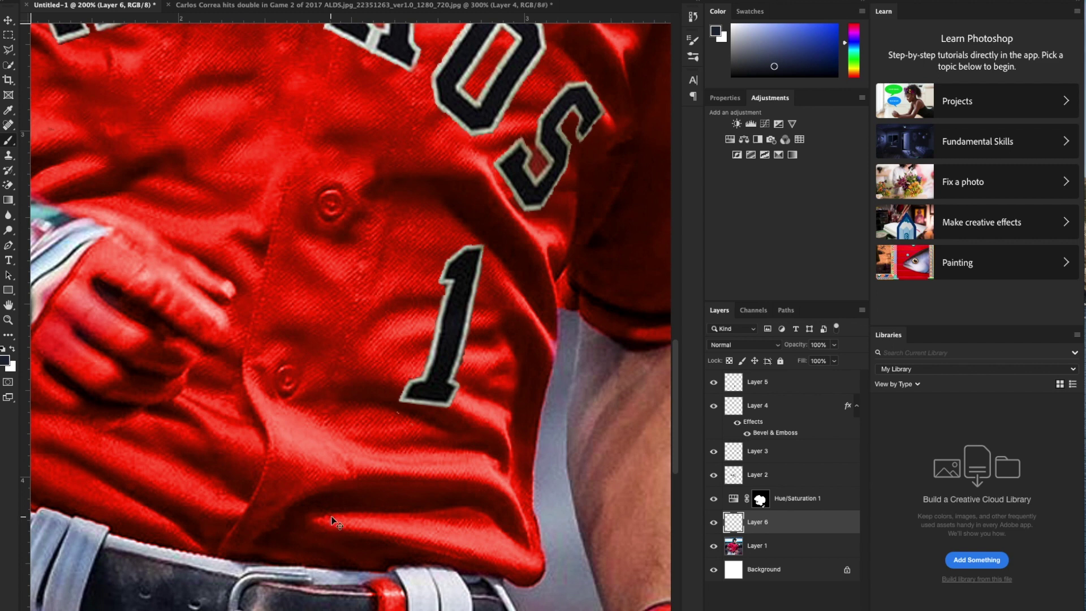
drag(822, 526, 794, 488)
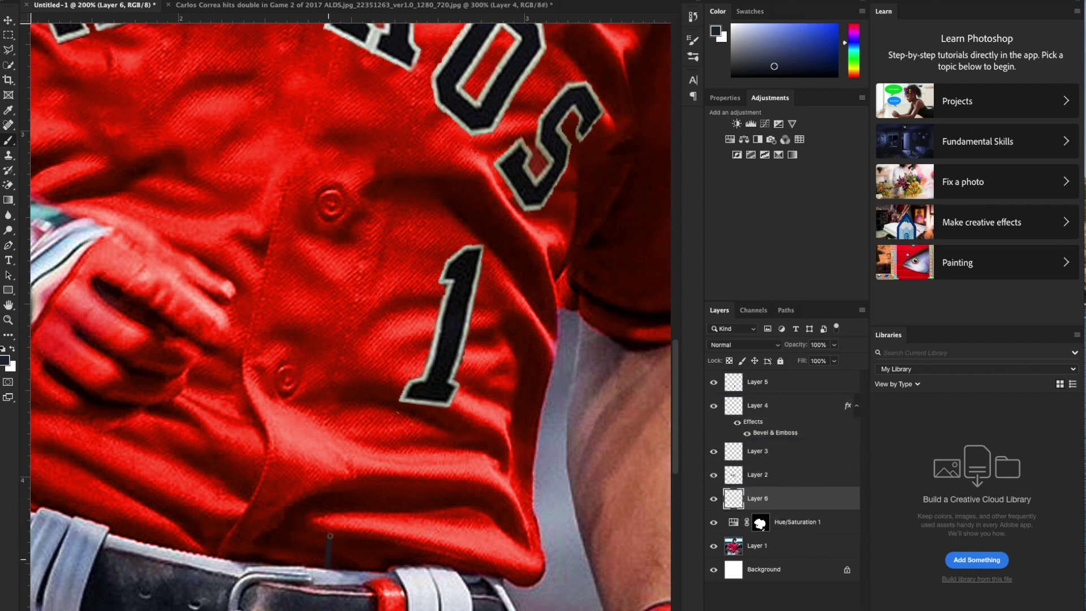
- Paint a thin navy piping line from the belt up the jersey, between the buttons and the number 1
mouse_move(350, 469)
mouse_down()
mouse_move(327, 432)
mouse_move(323, 376)
mouse_move(341, 320)
mouse_up()
key(ctrl+z)
drag(332, 565, 340, 498)
drag(355, 462, 339, 426)
drag(347, 334, 360, 262)
scroll(360, 261, up, 3)
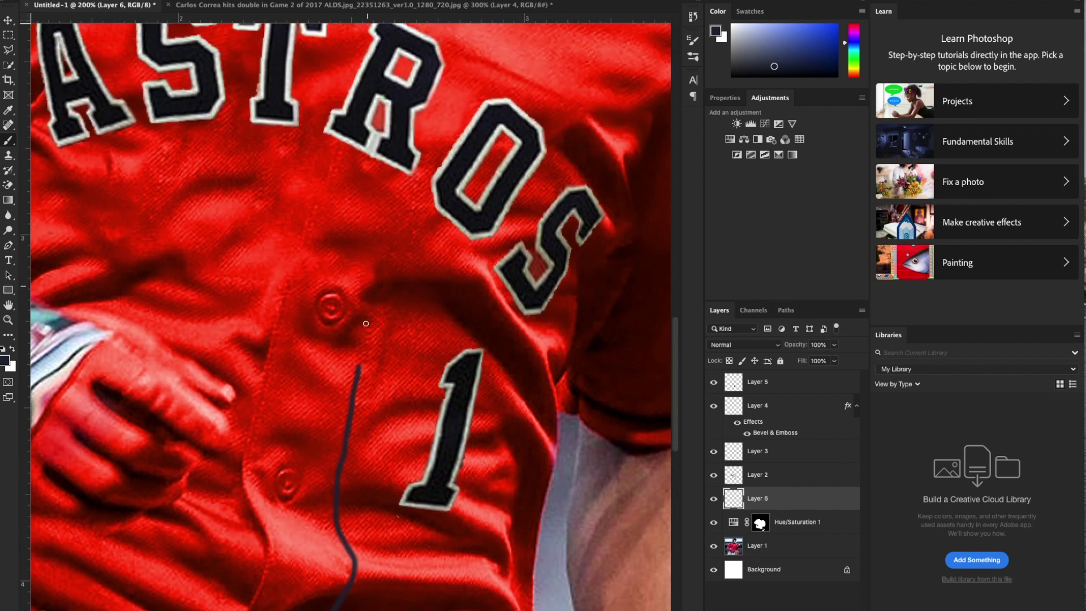
- Extend the navy piping line from beside the lower button up to the R of ASTROS, repainting uneven strokes
drag(363, 369, 369, 318)
drag(384, 271, 408, 204)
key(ctrl+z)
drag(363, 352, 368, 319)
drag(390, 231, 404, 187)
drag(426, 144, 427, 134)
scroll(416, 401, up, 5)
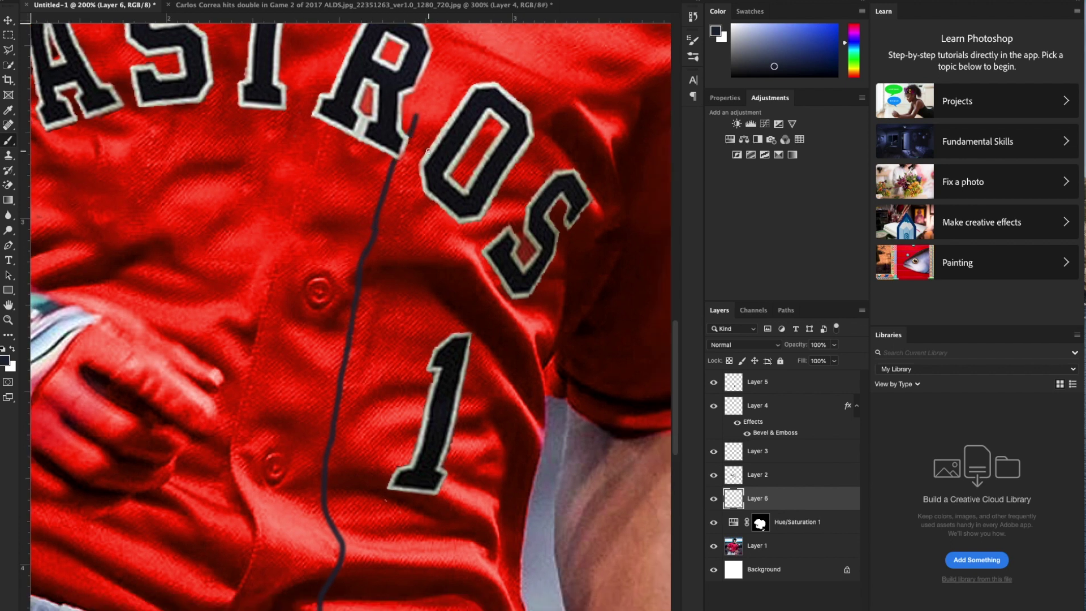
key(ctrl+z)
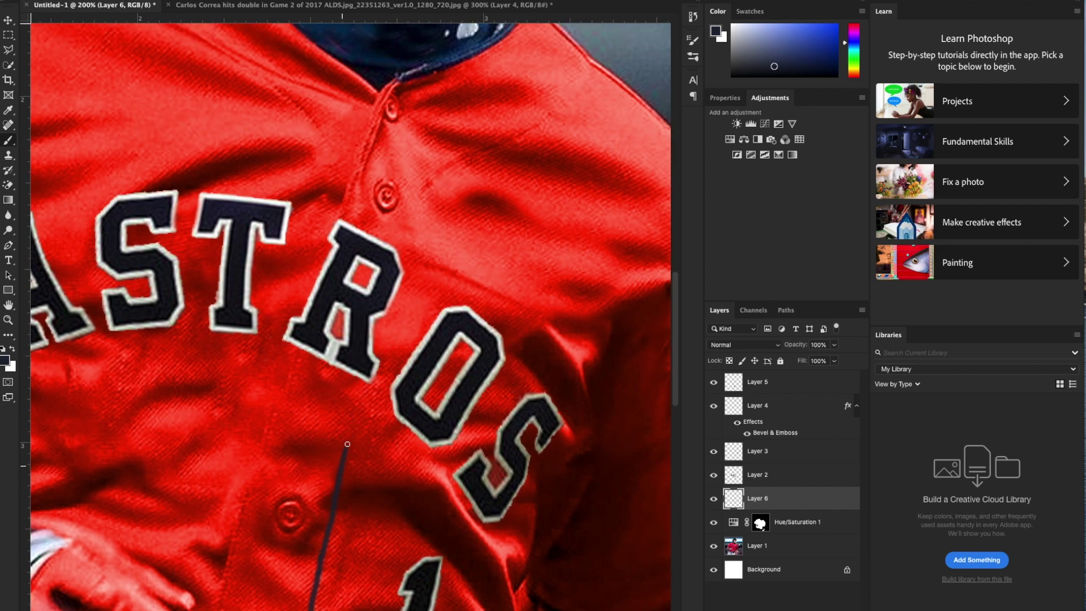
drag(348, 444, 370, 380)
- Continue the piping from the R in a curve across the chest up to the shoulder seam on the sleeve-patch side
scroll(386, 341, up, 3)
scroll(387, 365, right, 3)
mouse_move(316, 397)
mouse_down()
mouse_move(350, 276)
mouse_move(483, 183)
mouse_move(507, 145)
mouse_up()
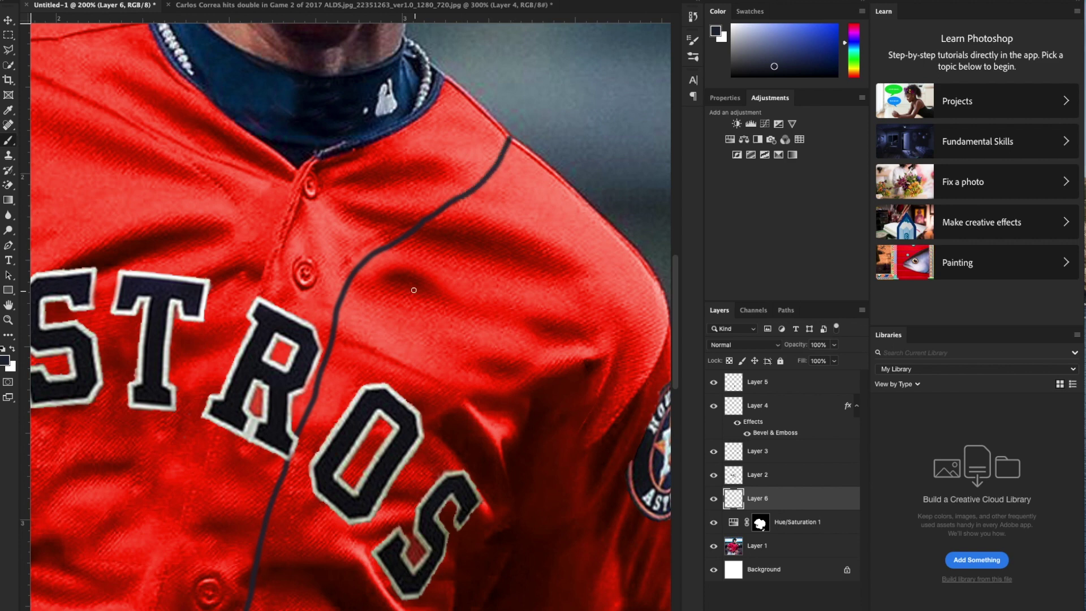
- Paint a second navy piping line on the other side of the buttons, from the belt up to just below the lettering
scroll(352, 289, down, 10)
scroll(286, 384, left, 2)
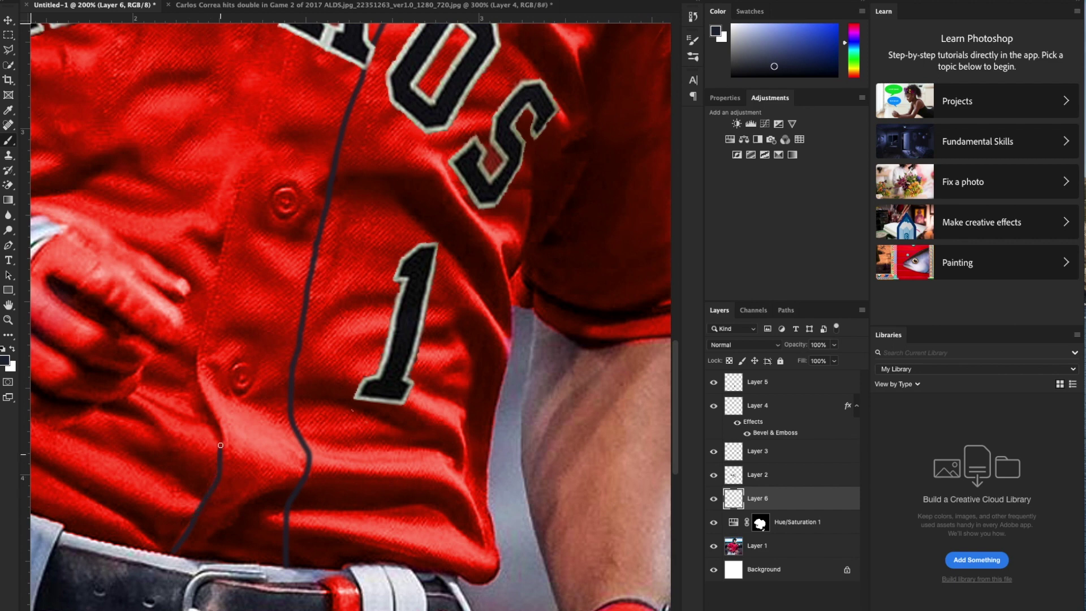
drag(199, 345, 217, 290)
scroll(218, 291, up, 4)
drag(228, 403, 234, 355)
key(ctrl+z)
drag(219, 425, 228, 387)
key(ctrl+z)
drag(215, 430, 280, 219)
scroll(283, 283, up, 6)
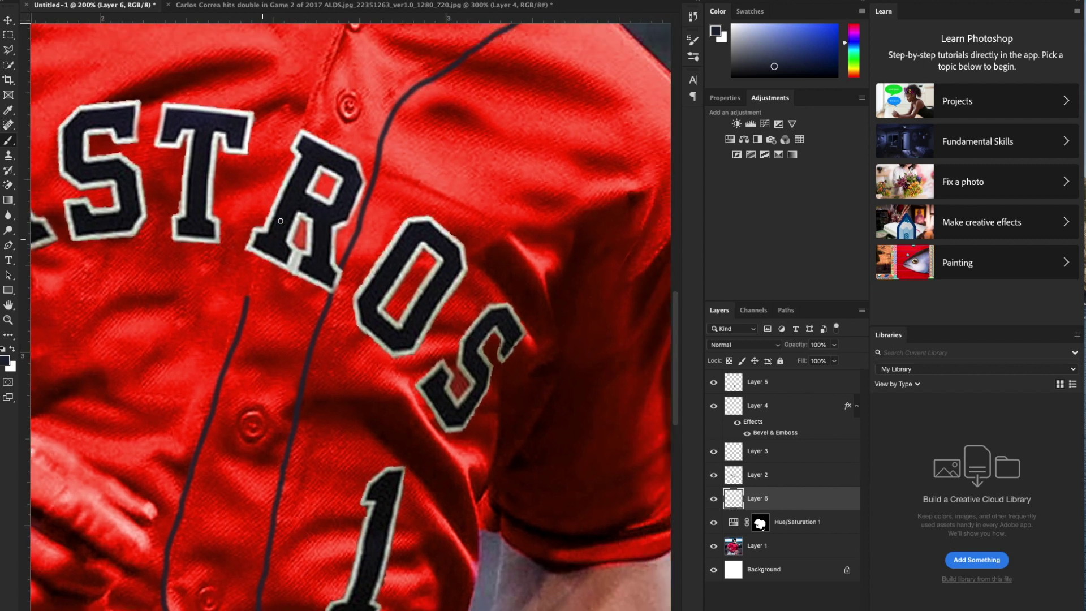
- Continue the second piping line behind the ASTROS lettering and curve it across the chest to the opposite shoulder
scroll(290, 366, up, 2)
scroll(290, 366, left, 3)
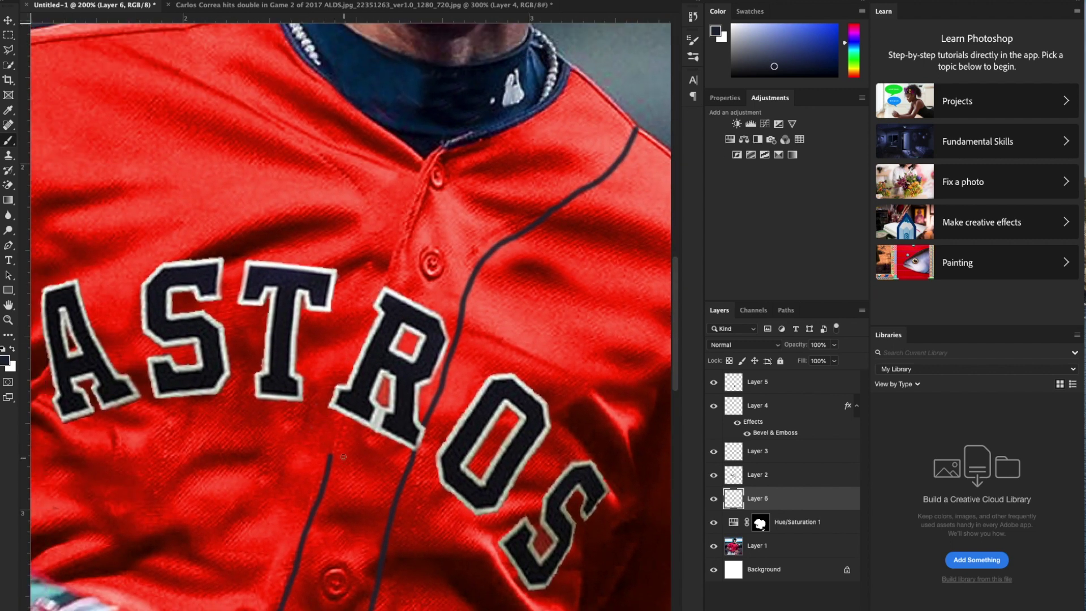
drag(331, 455, 345, 409)
scroll(379, 282, up, 3)
mouse_move(380, 365)
mouse_down()
mouse_move(369, 296)
mouse_move(340, 252)
mouse_move(181, 164)
mouse_up()
scroll(138, 144, up, 3)
scroll(138, 144, left, 3)
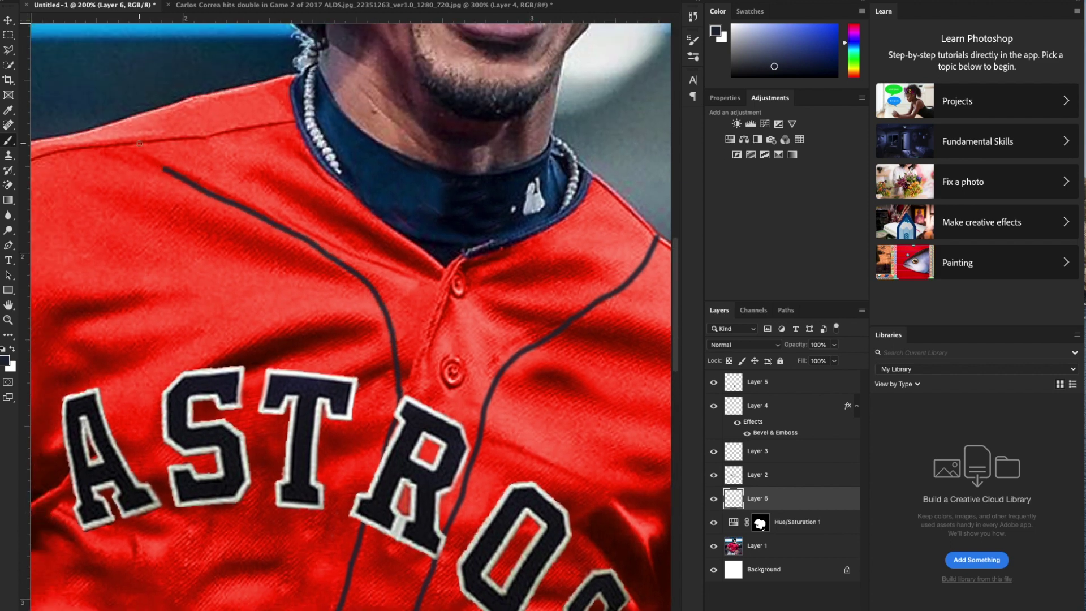
drag(226, 222, 164, 180)
key(super+z)
drag(227, 222, 183, 175)
key(super+0)
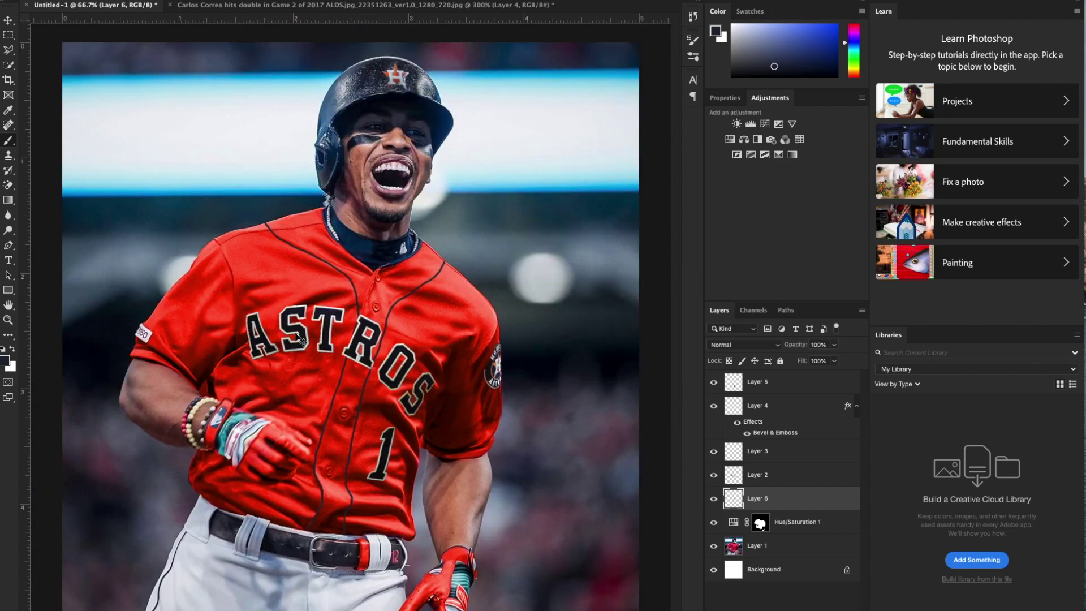
- Add a Bevel & Emboss effect with Texture to the piping layer and apply the style
double_click(807, 499)
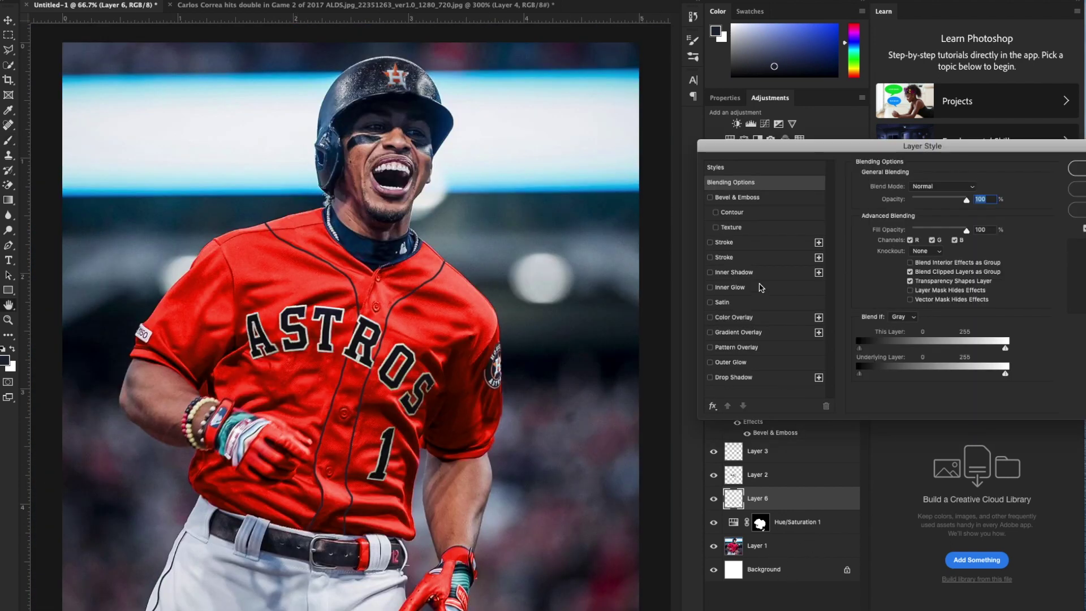
click(731, 227)
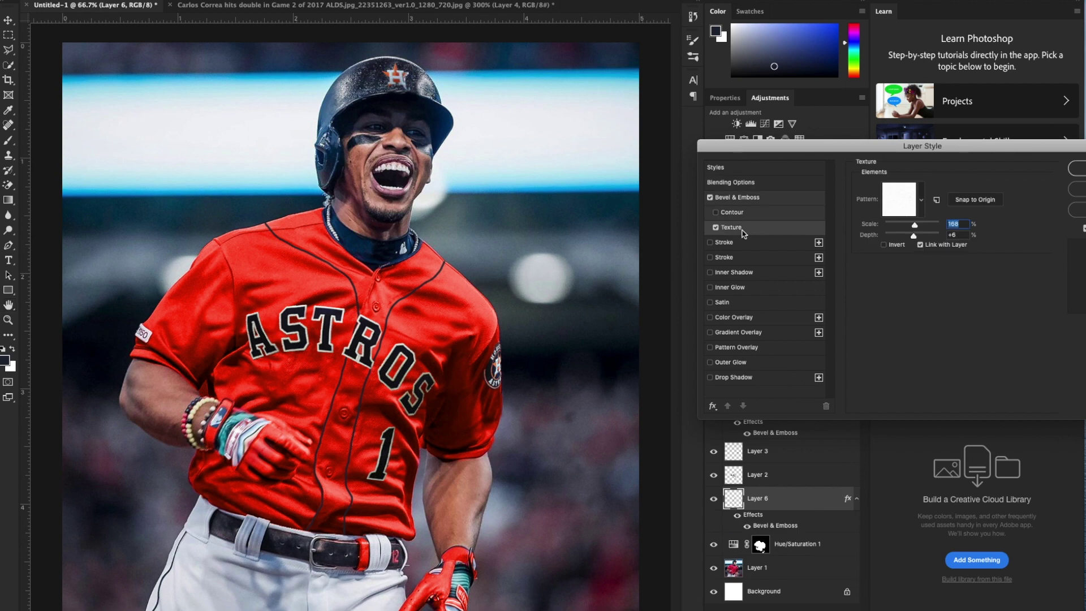
key(ctrl+plus)
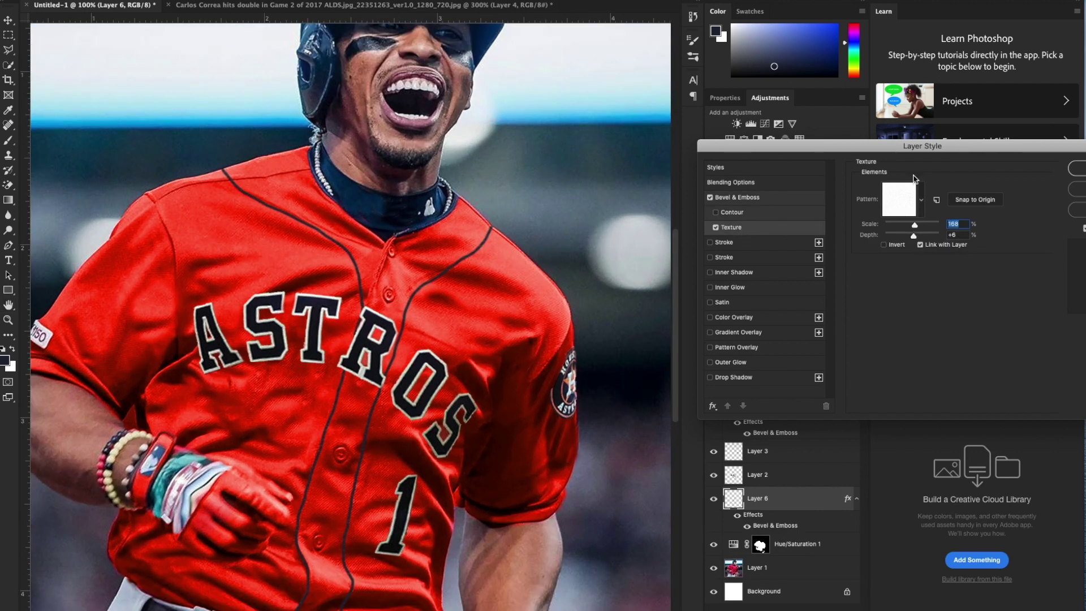
drag(1050, 152, 886, 155)
click(933, 164)
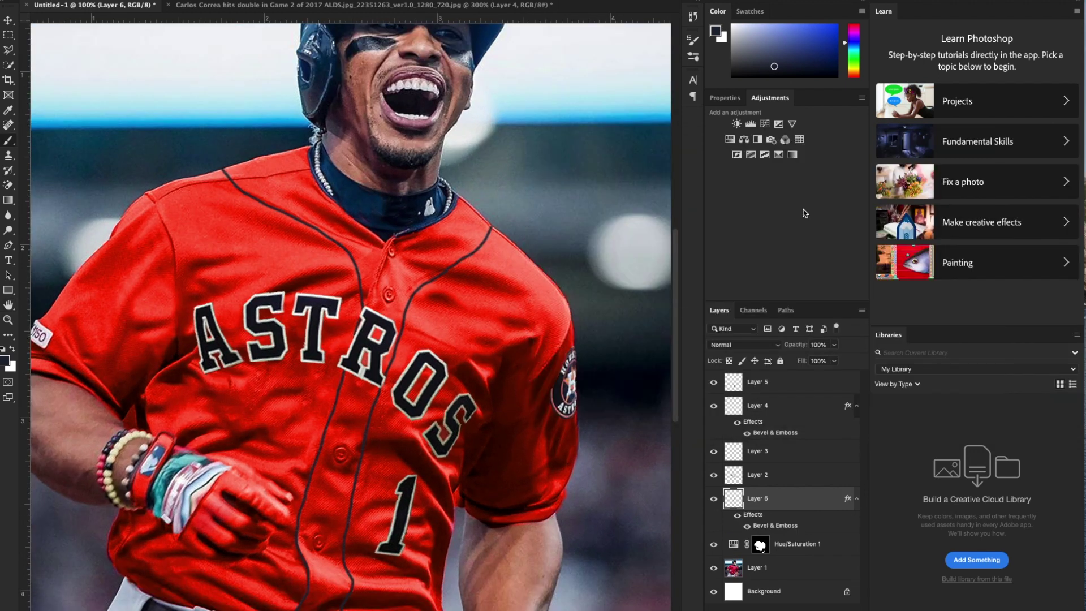
- Lower the opacity of the piping layer to 96%
key(ctrl+plus)
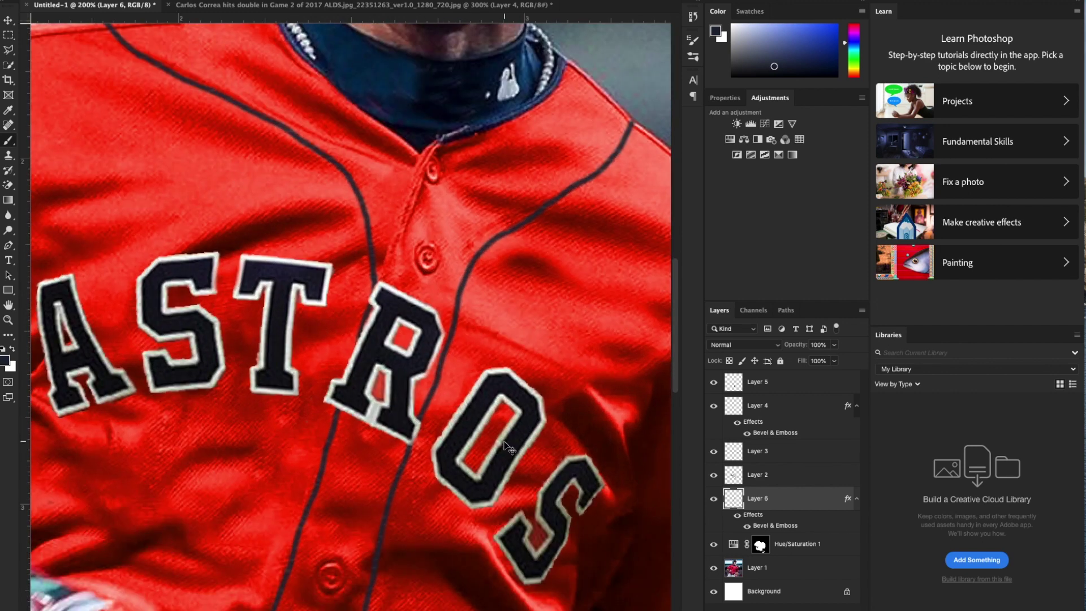
key(ctrl+minus)
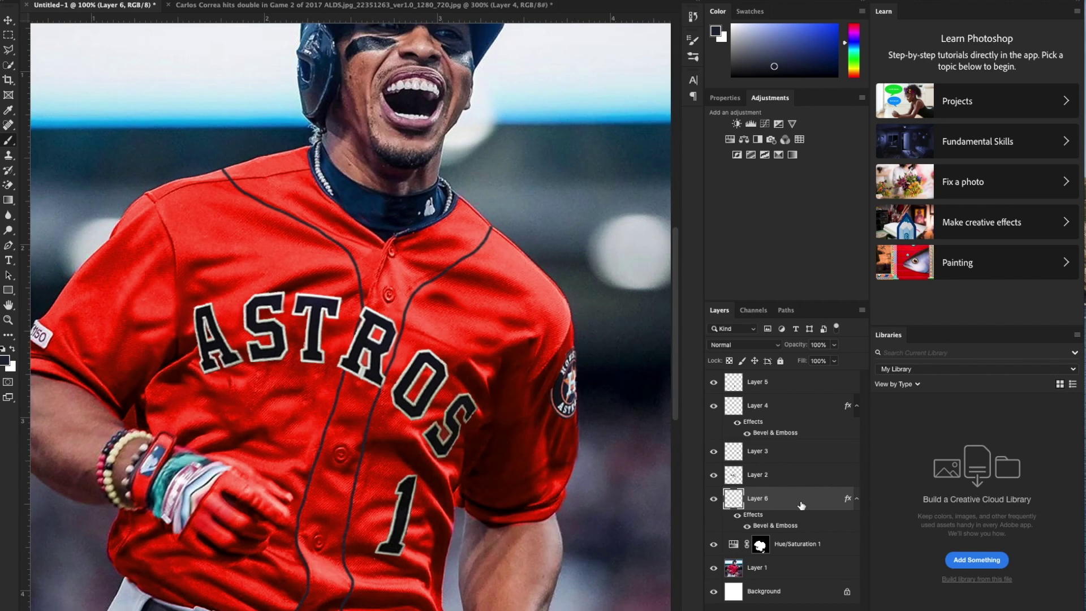
click(834, 345)
drag(836, 359, 830, 363)
key(ctrl+minus)
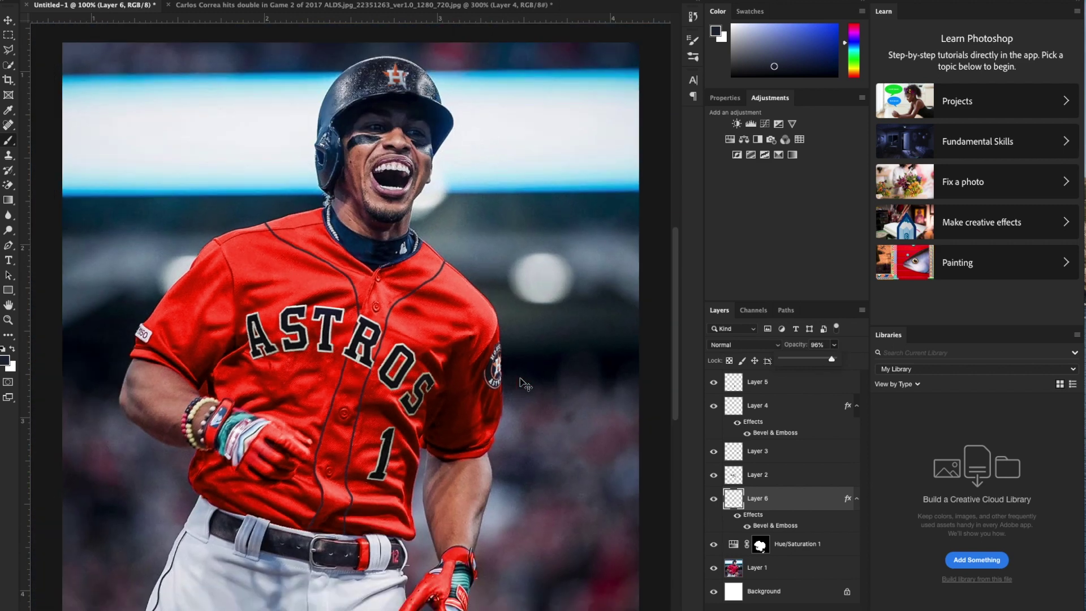
double_click(804, 507)
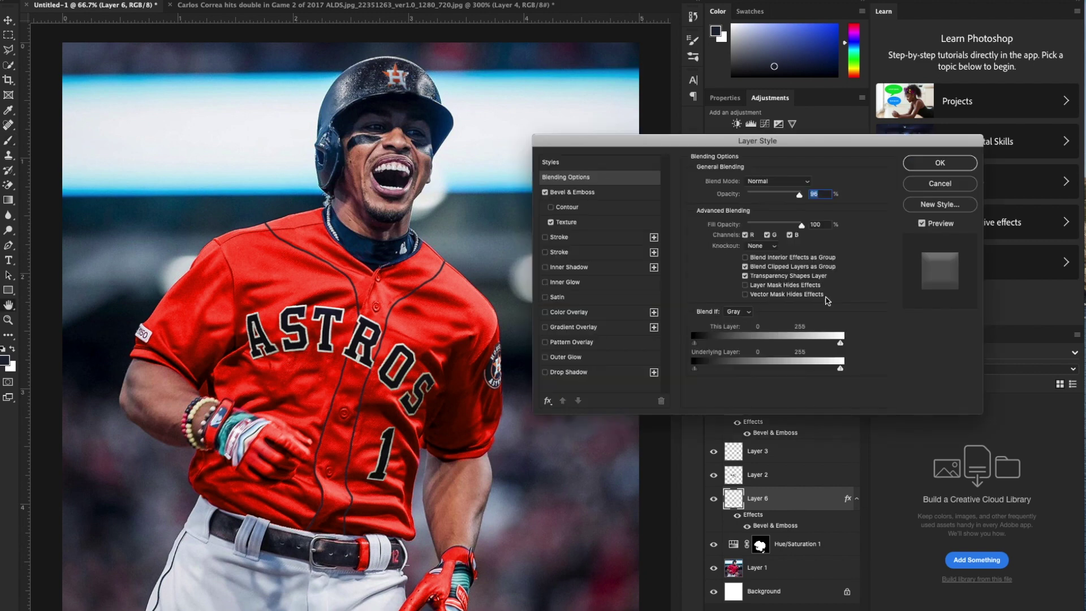
click(937, 184)
- Duplicate the piping layer and merge the copy with the original into one layer
key(ctrl+j)
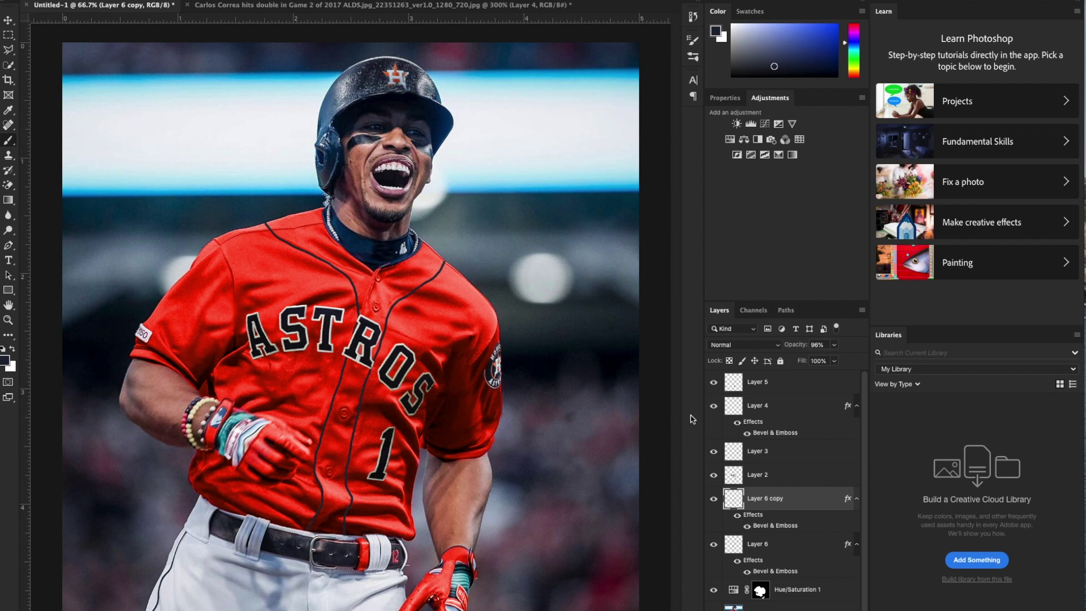
click(803, 547)
shift+click(804, 499)
right_click(804, 499)
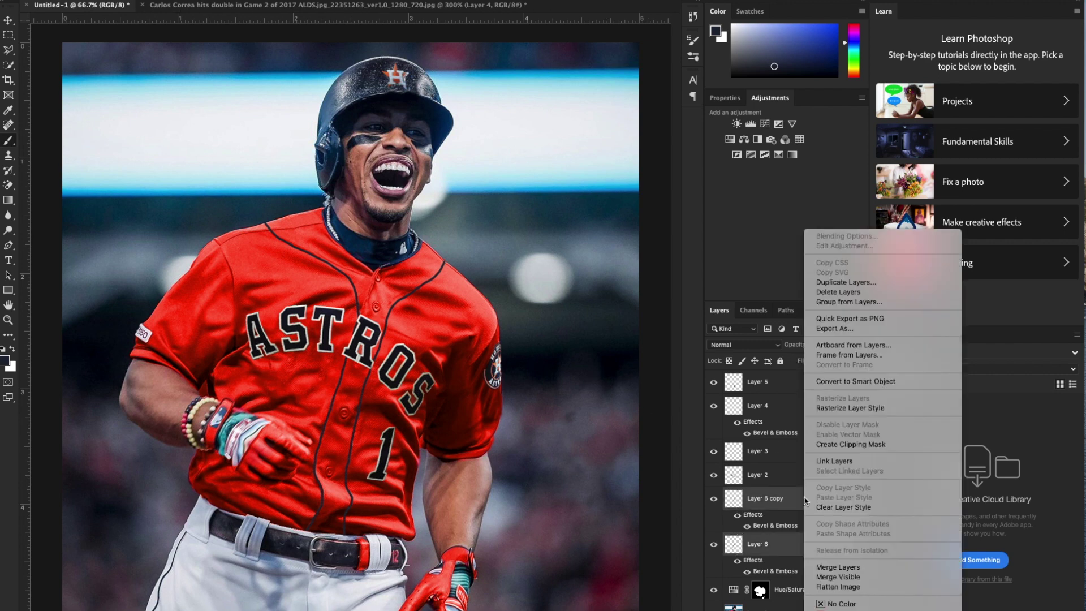
click(838, 566)
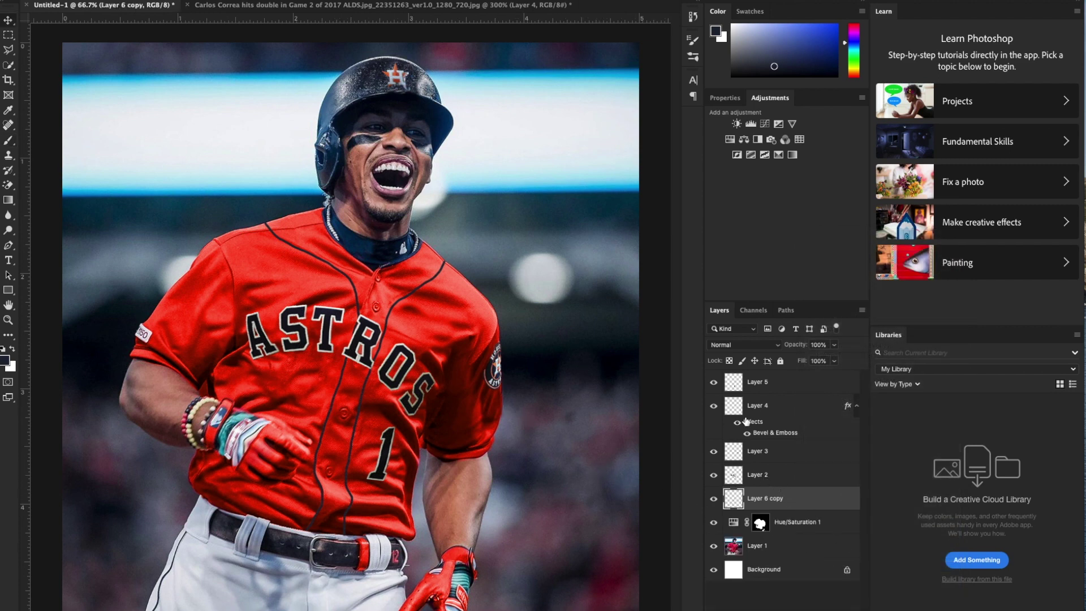
- Add an Exposure adjustment layer above Layer 5 and lower its gamma correction to about 0.87
click(801, 383)
click(780, 128)
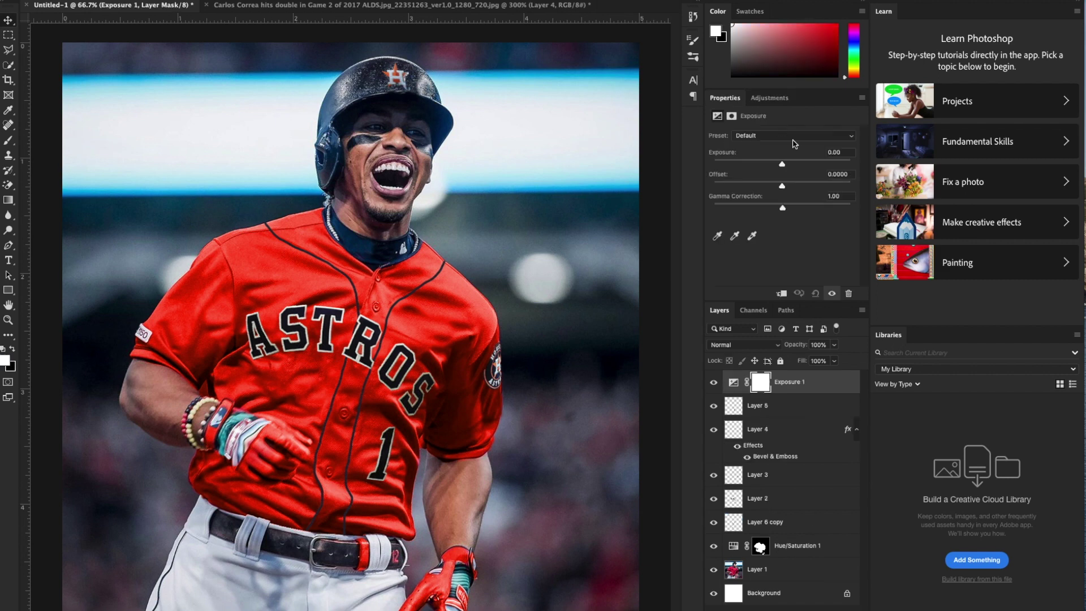
mouse_move(783, 182)
mouse_down()
mouse_move(789, 208)
mouse_move(783, 186)
mouse_up()
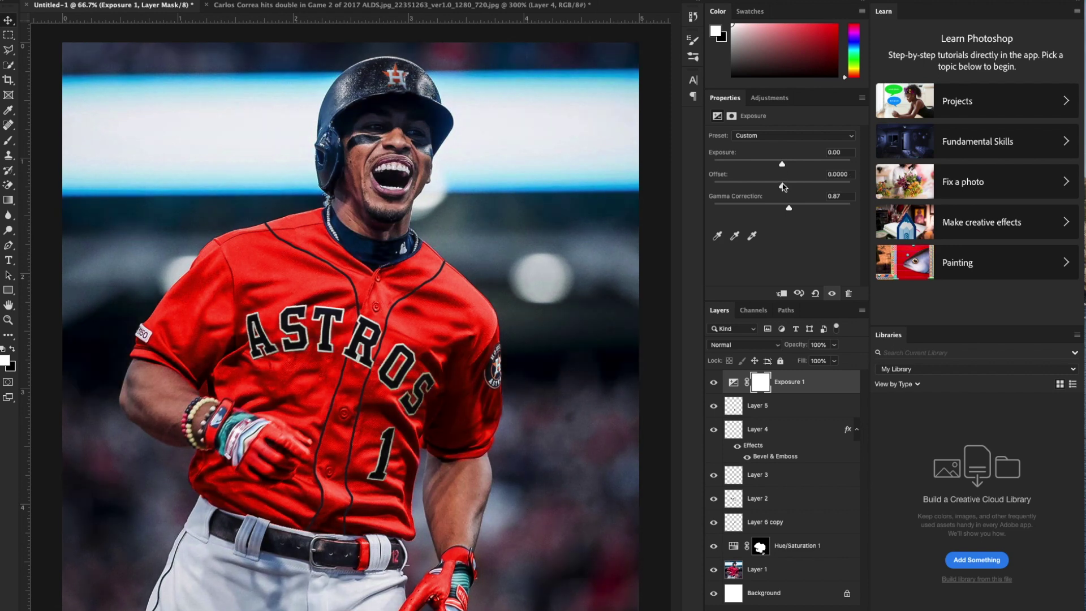
click(769, 98)
click(731, 141)
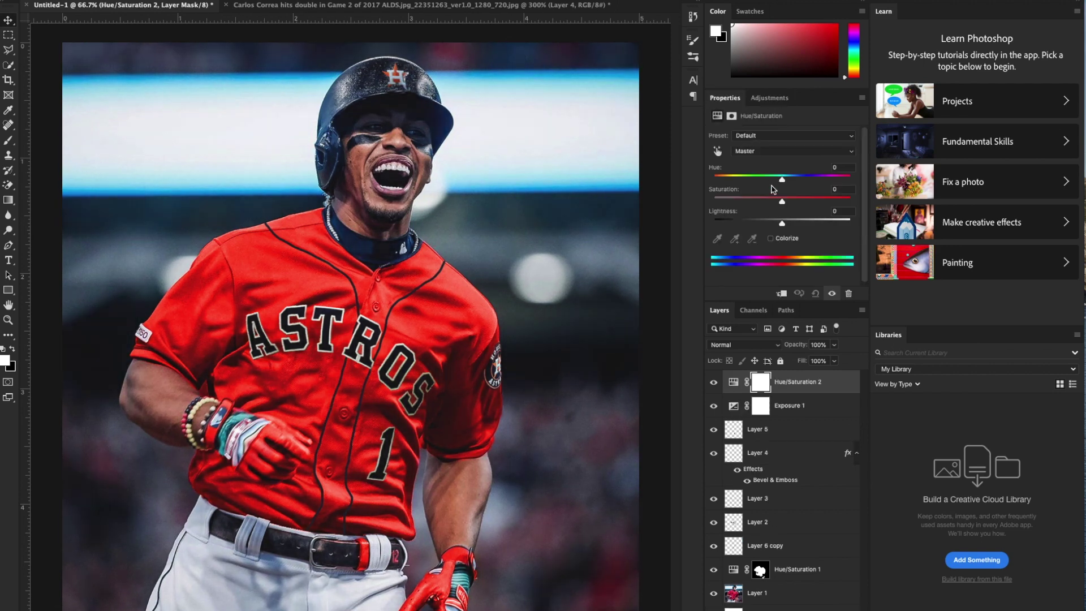
key(ctrl+z)
- Add a Vibrance adjustment layer above the Exposure layer and set its vibrance to -16
click(770, 97)
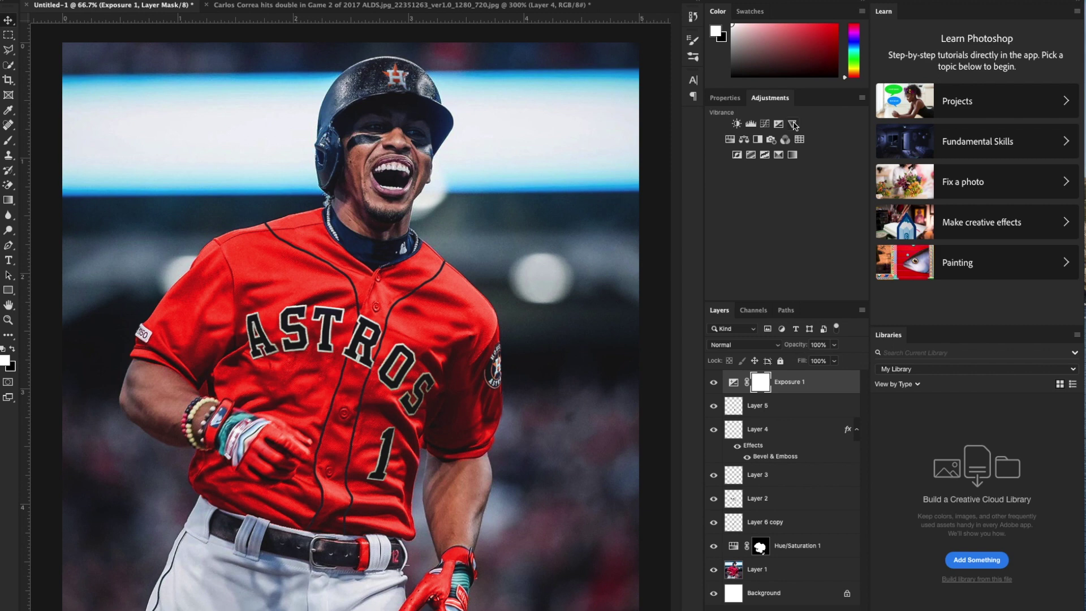
click(718, 141)
drag(782, 143, 771, 147)
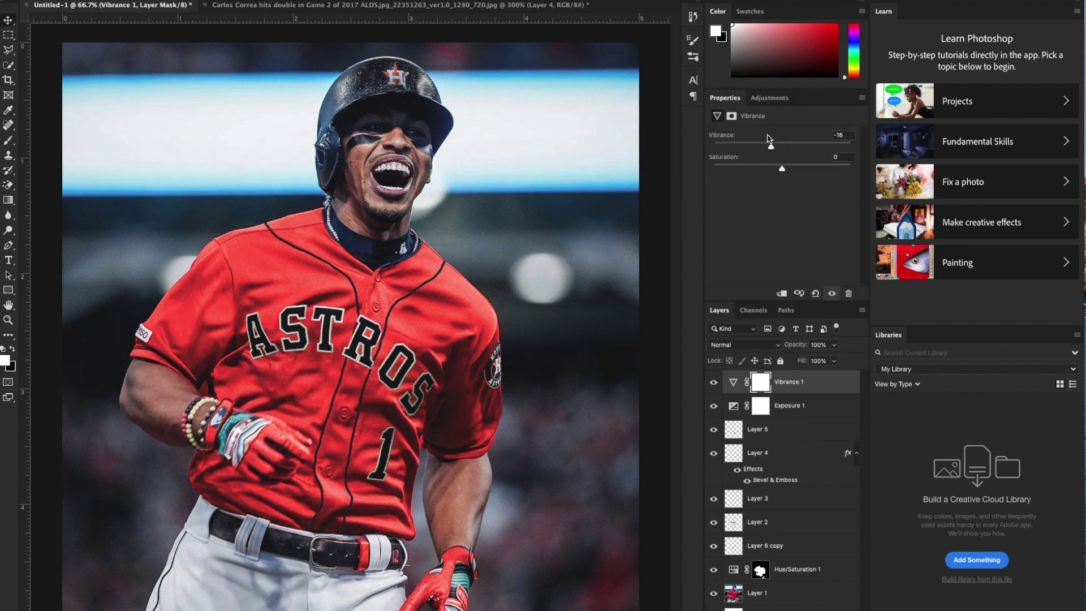
- Readjust the Exposure layer to an offset of -0.0084 and a gamma correction of 1.04
click(799, 414)
click(799, 207)
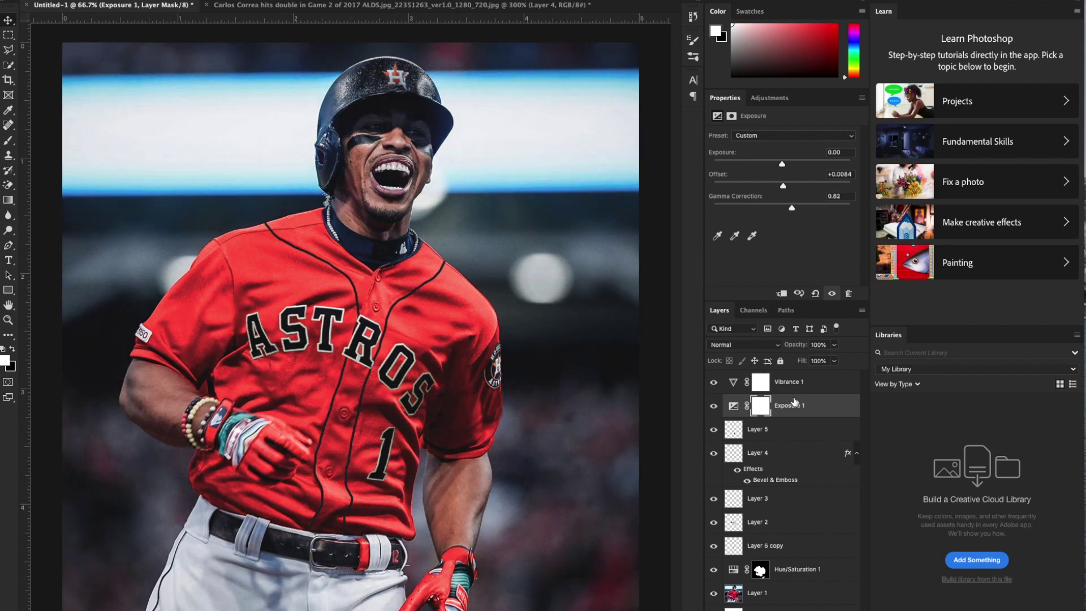
drag(793, 207, 782, 187)
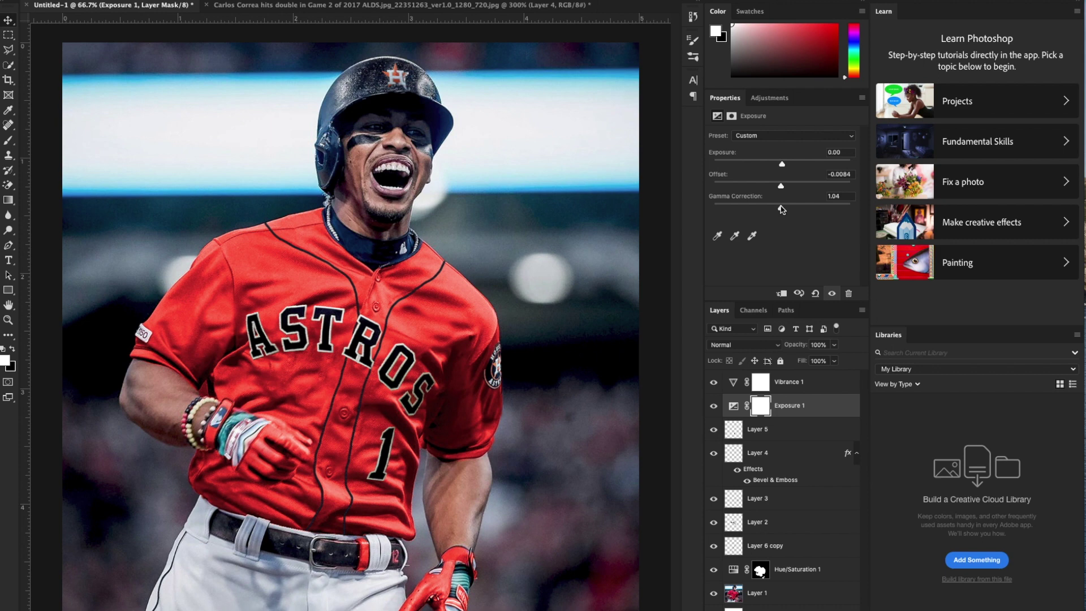
- Shift the jersey color to orange by setting the hue of the Hue/Saturation 1 layer to 17
click(821, 570)
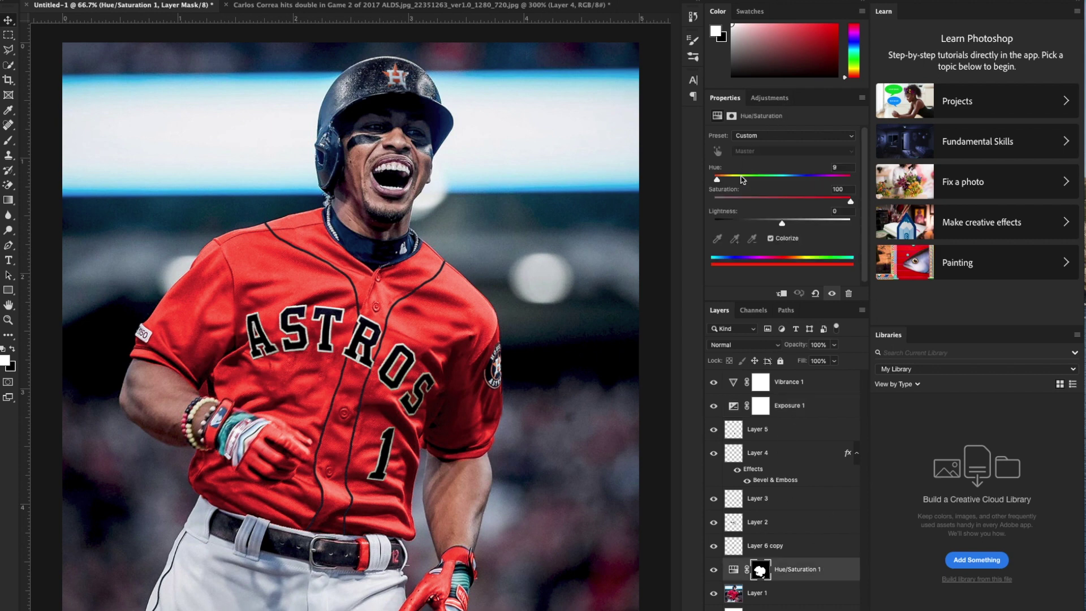
drag(717, 180, 721, 180)
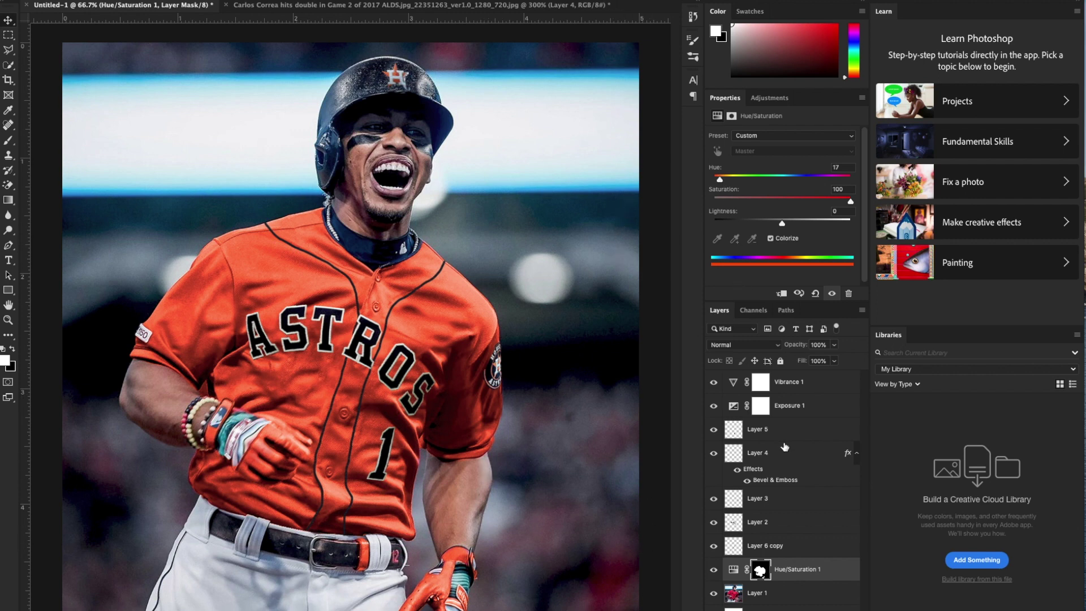
click(815, 391)
key(t)
click(430, 219)
text(desi)
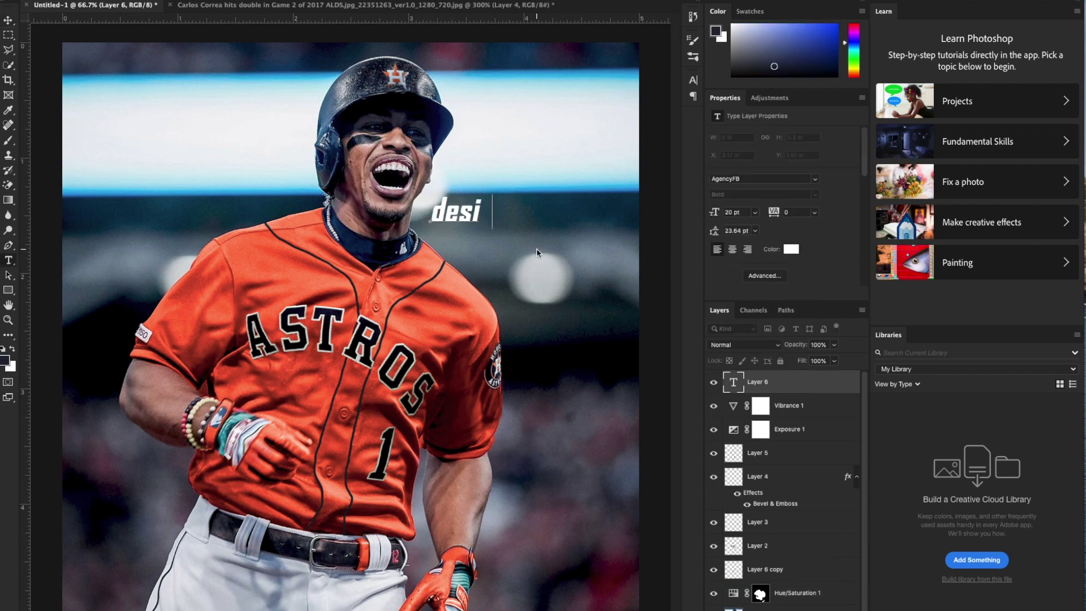
text(gned by A)
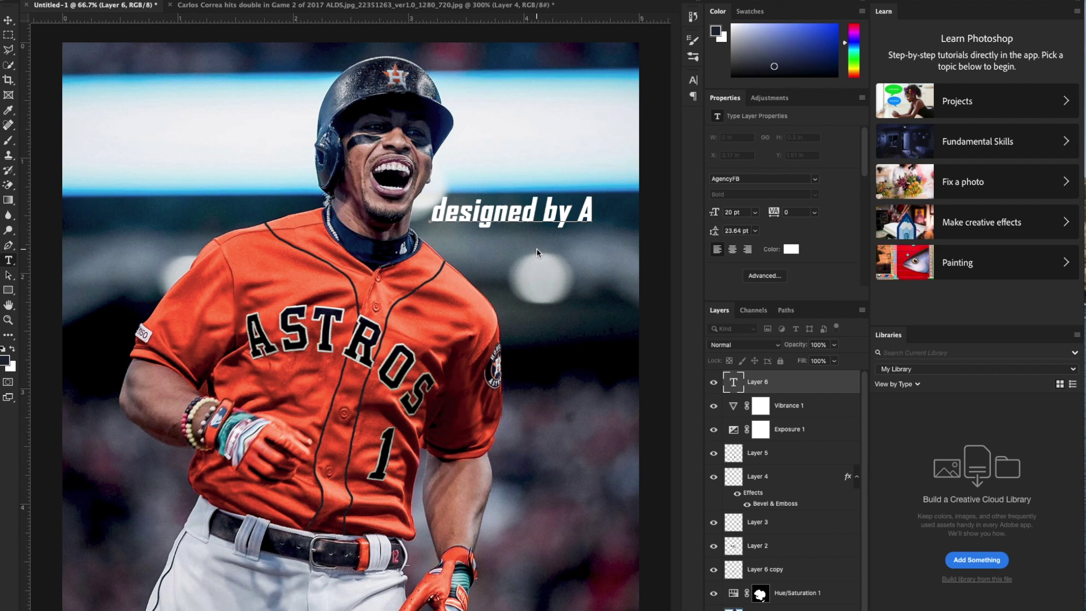
key(BackSpace)
text(@astros)
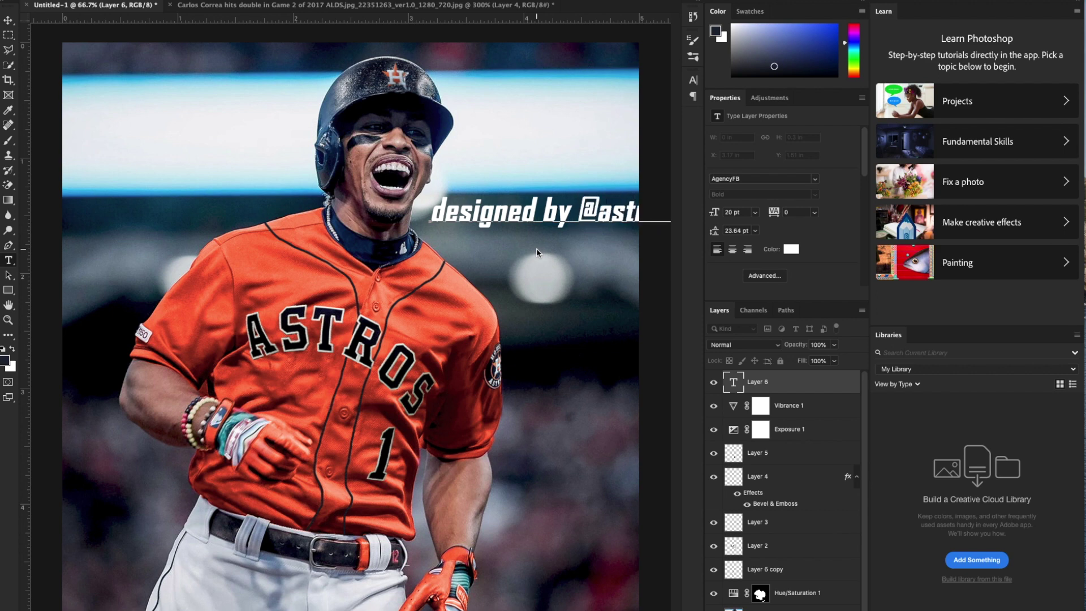
- Scale the credit text down to about 3.68 pt beside the player's collar and lower its opacity to about 53%
click(563, 145)
drag(593, 191, 447, 192)
drag(643, 194, 450, 223)
key(Return)
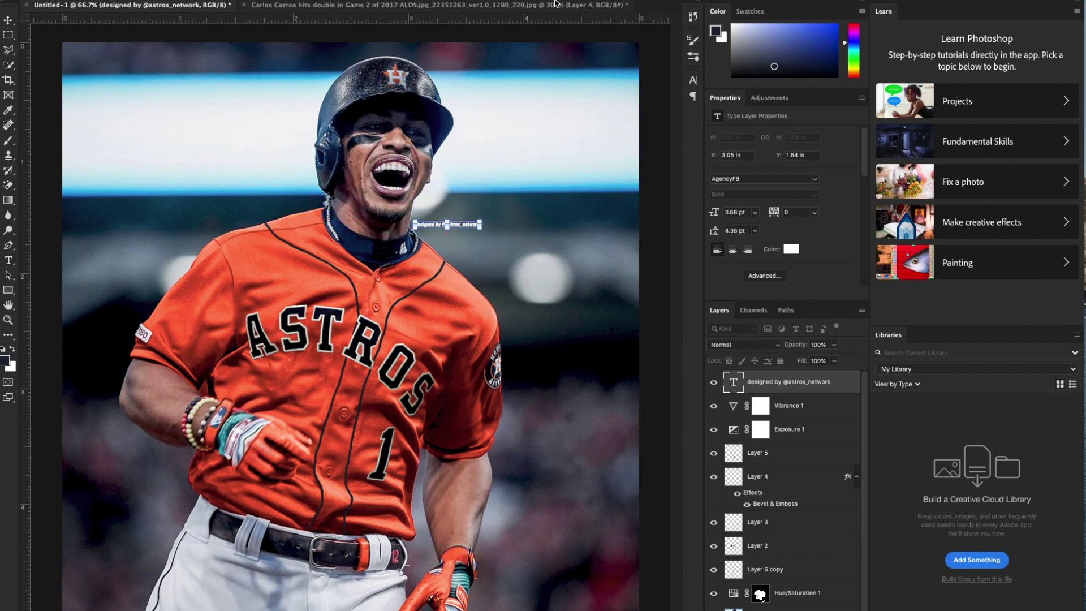
click(834, 344)
drag(836, 357, 810, 361)
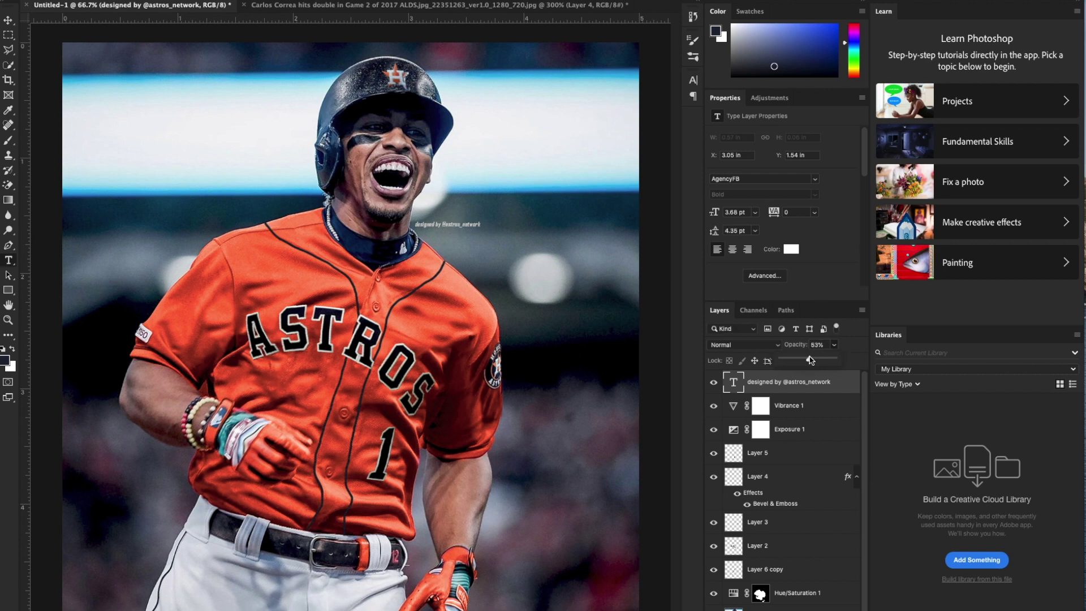